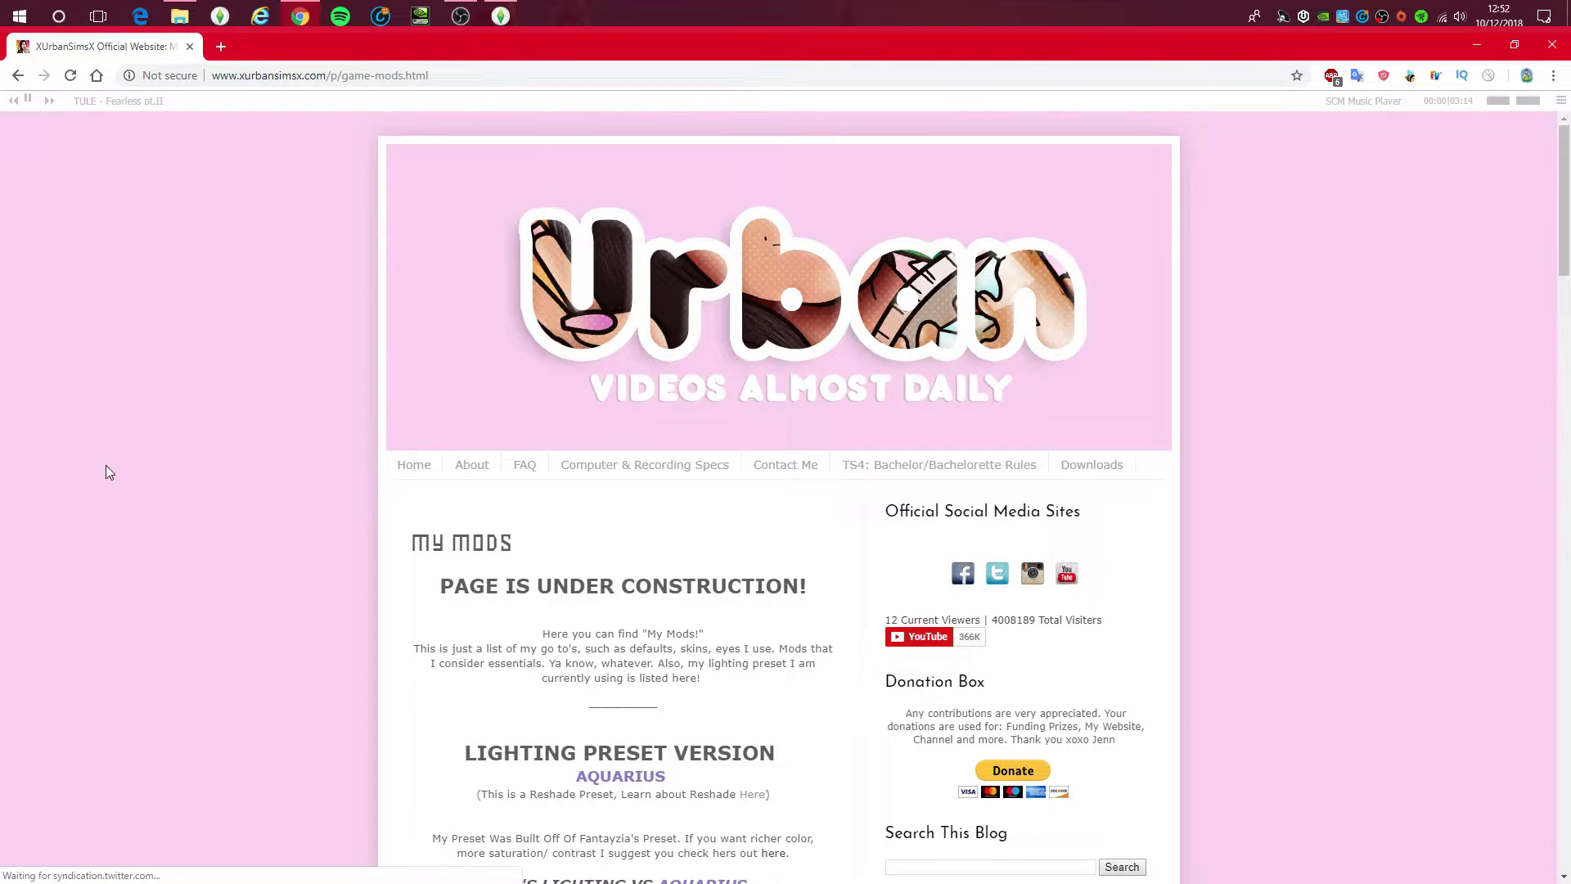
Step: Find the Leo lighting preset on the mods page and view its two EA's Lighting comparison images at full size
scroll(106, 464, down, 1)
scroll(105, 465, up, 1)
scroll(270, 565, down, 1)
scroll(266, 581, up, 1)
scroll(272, 678, down, 15)
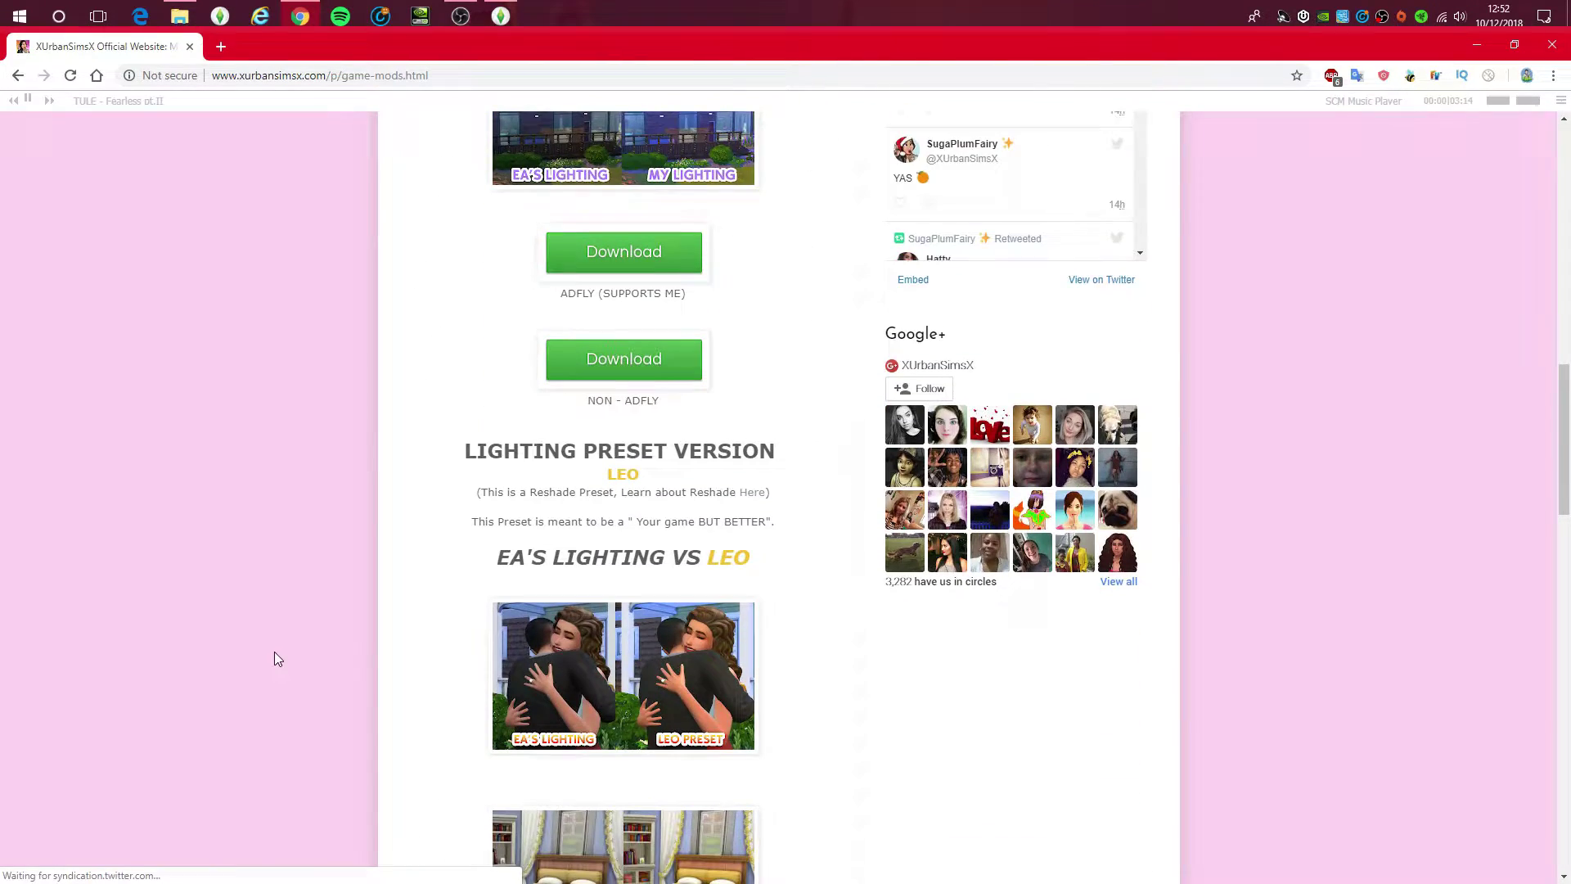
scroll(275, 651, down, 2)
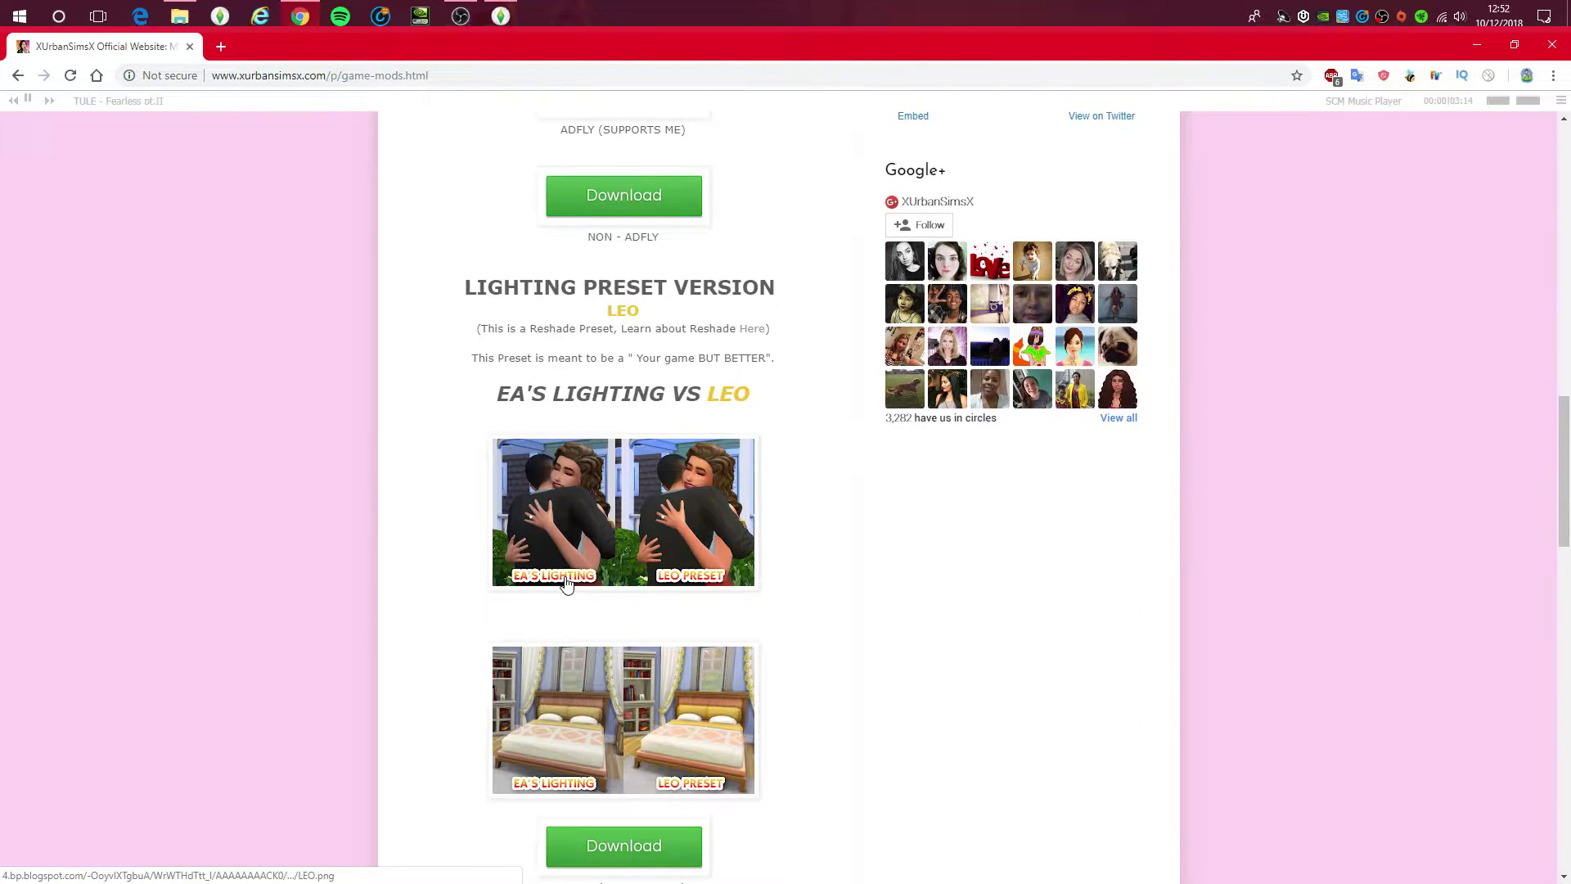
click(581, 514)
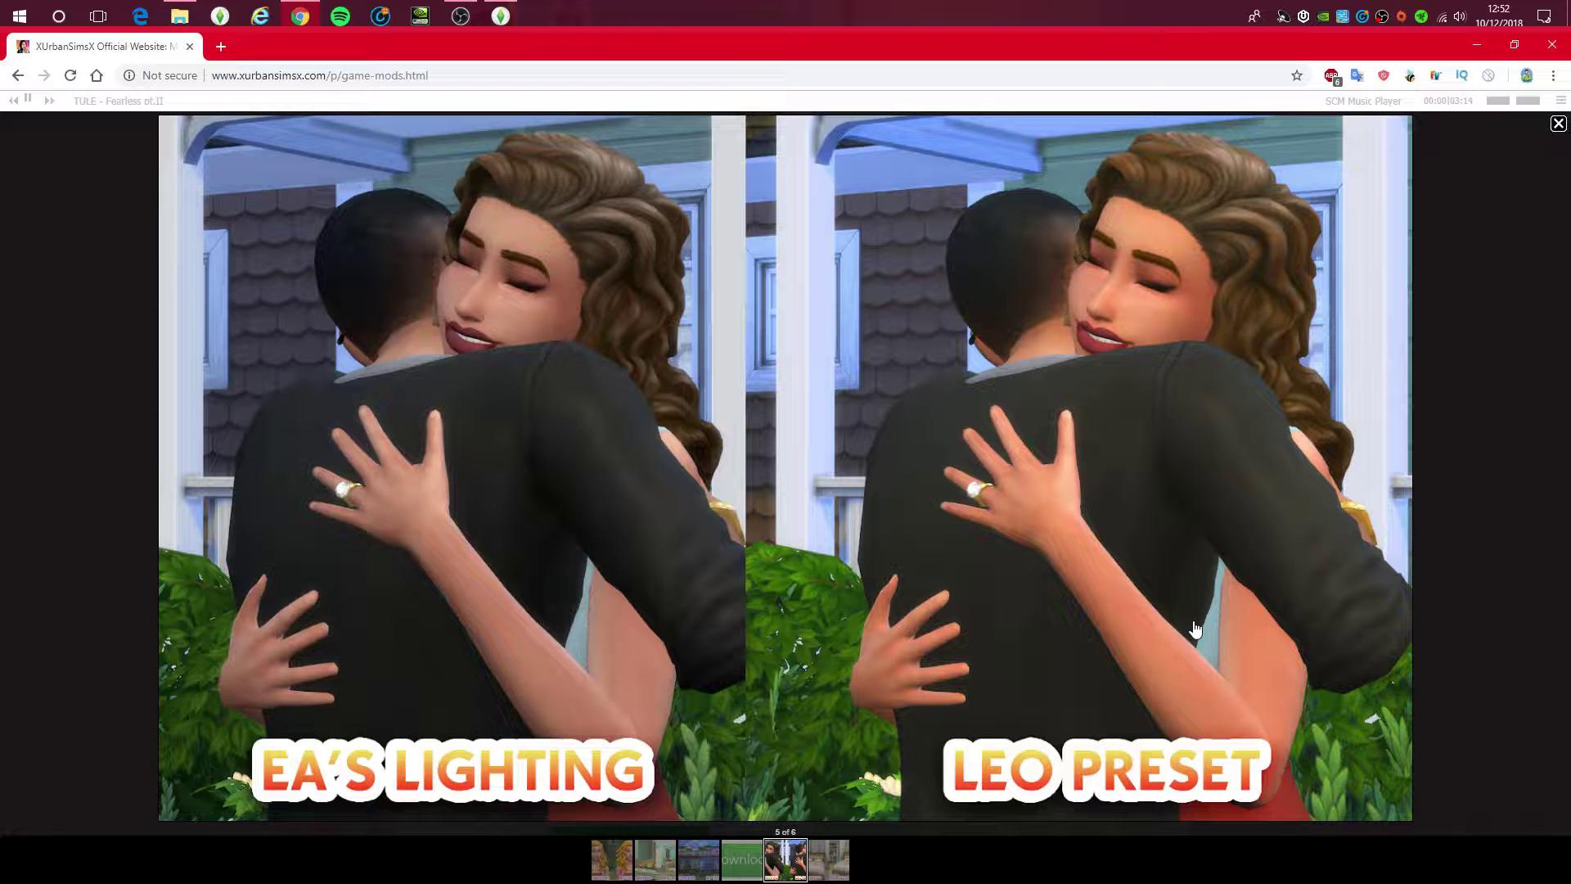
click(1520, 463)
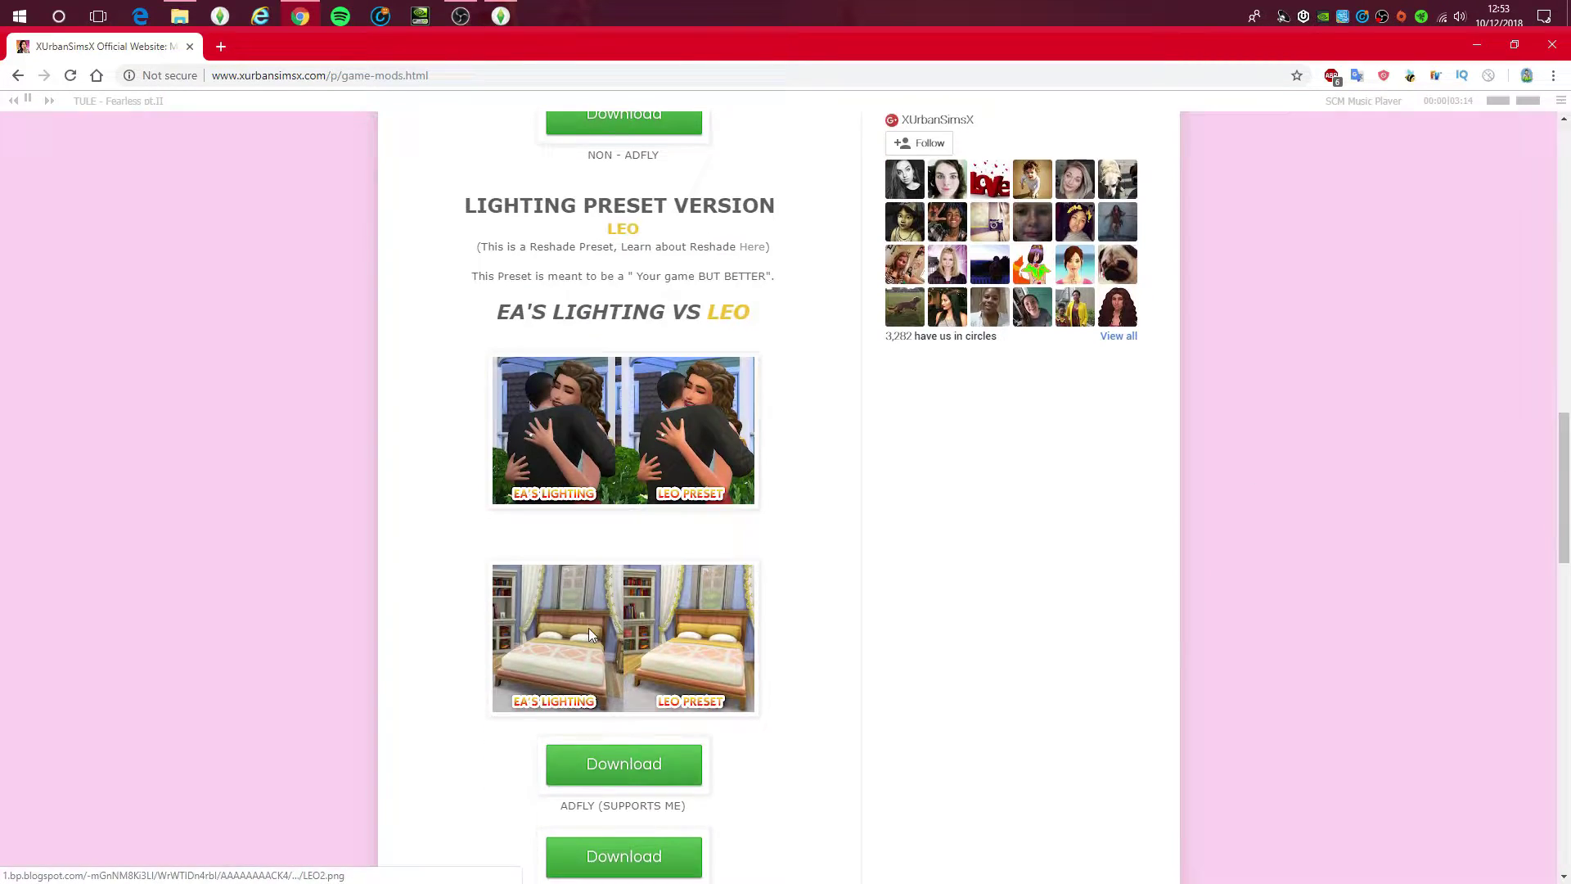
click(589, 634)
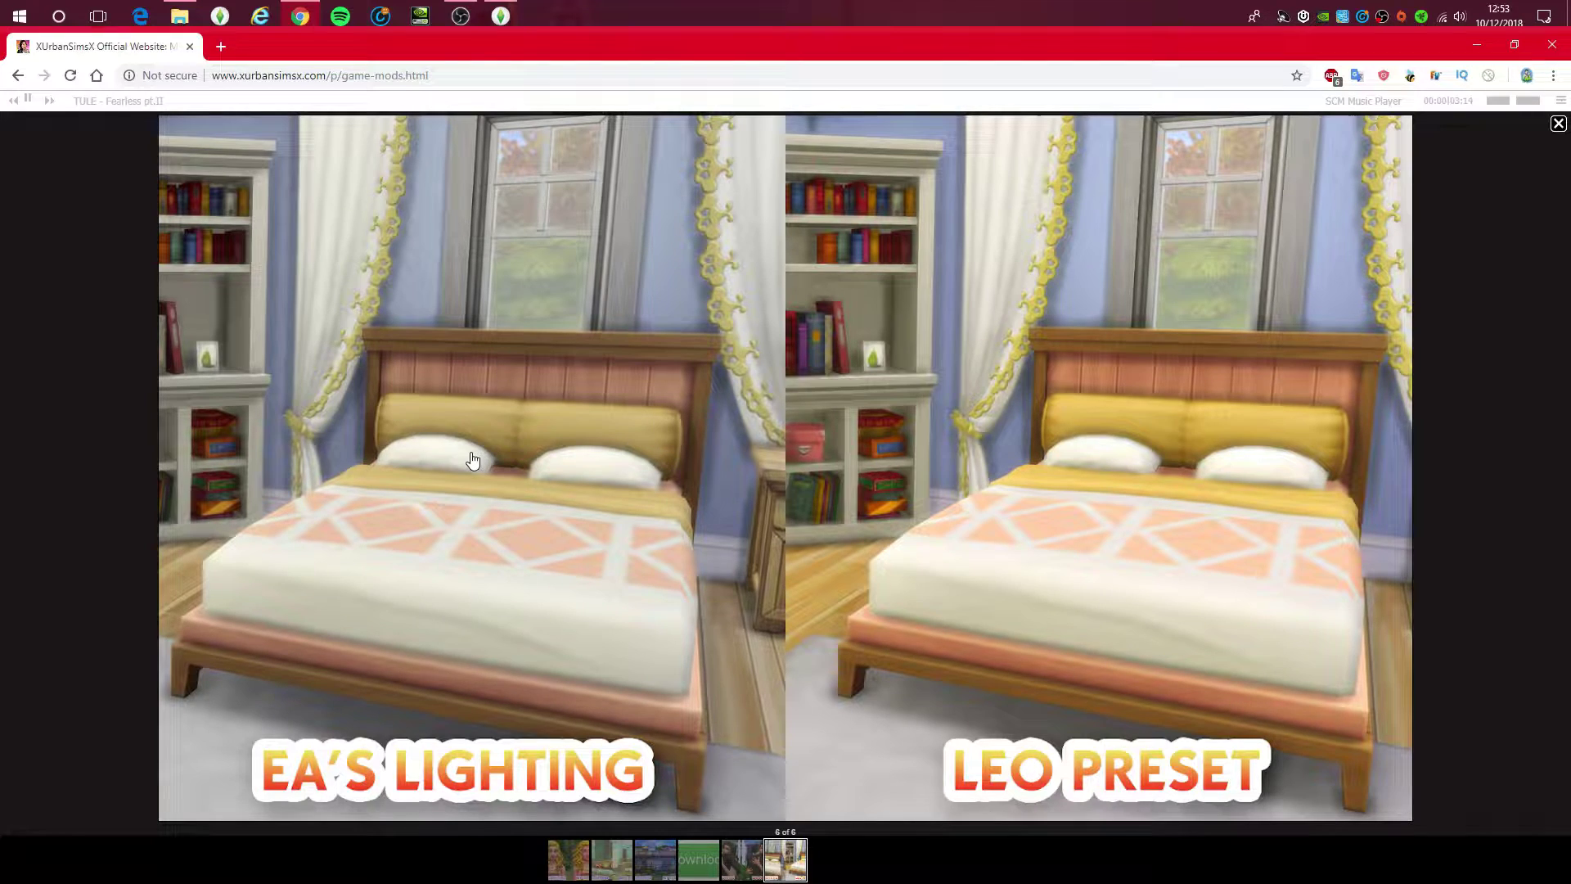
click(1540, 547)
Step: Download the Leo preset from the non-AdFly link and keep the UrbanSimsLeo.ini file
scroll(851, 727, down, 1)
scroll(851, 726, down, 1)
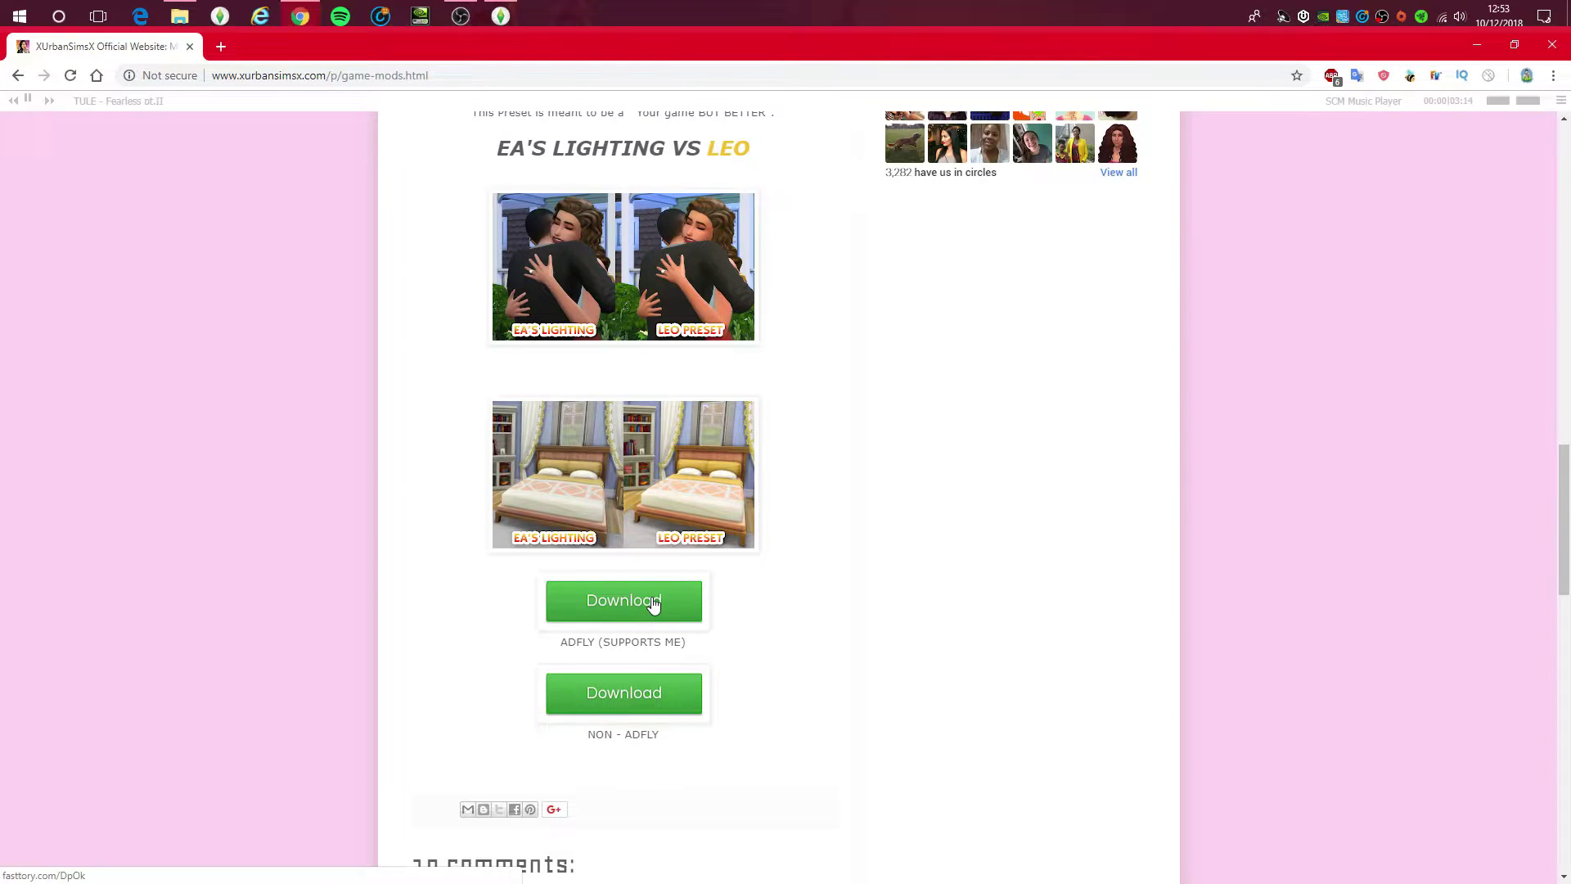
click(659, 698)
scroll(131, 791, up, 3)
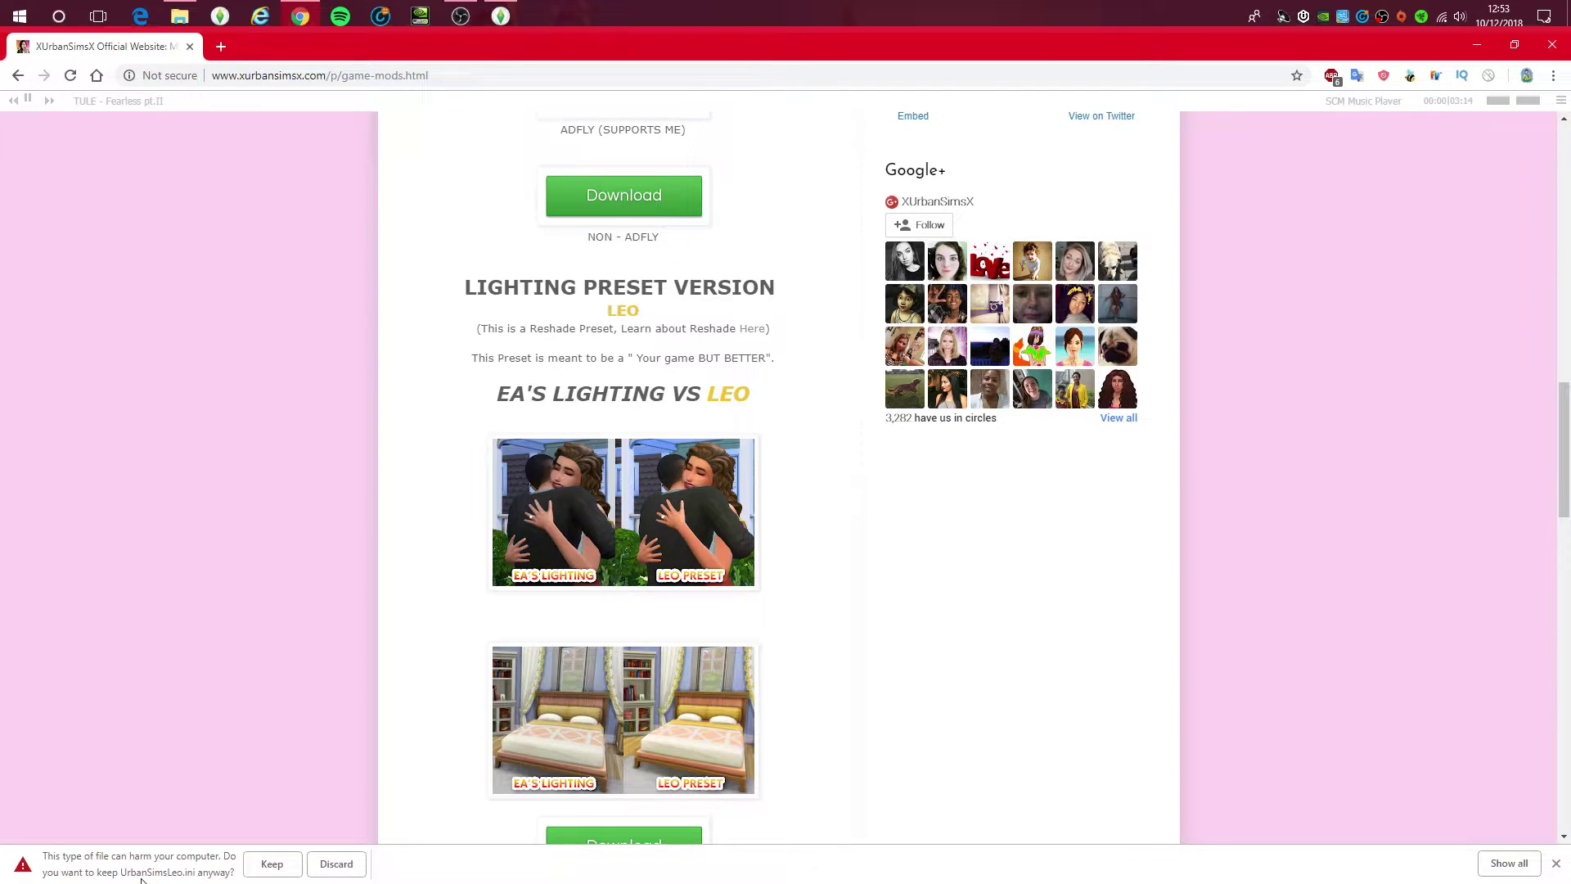
click(268, 867)
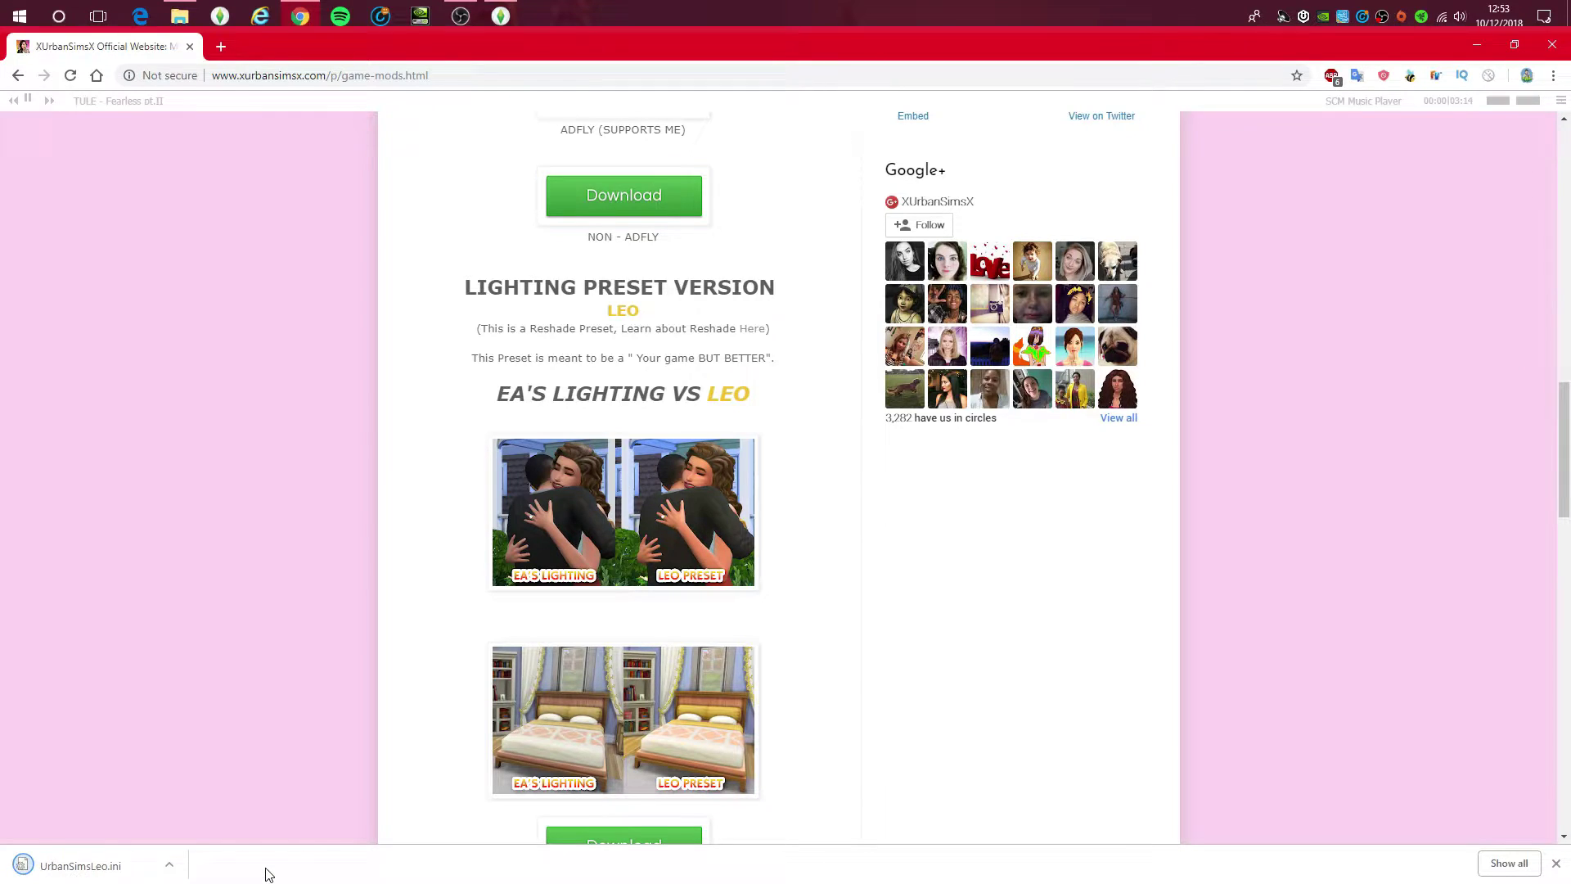
Step: Show the downloaded UrbanSimsLeo.ini in its Downloads folder and shrink that window to one half of the screen
right_click(122, 871)
click(181, 833)
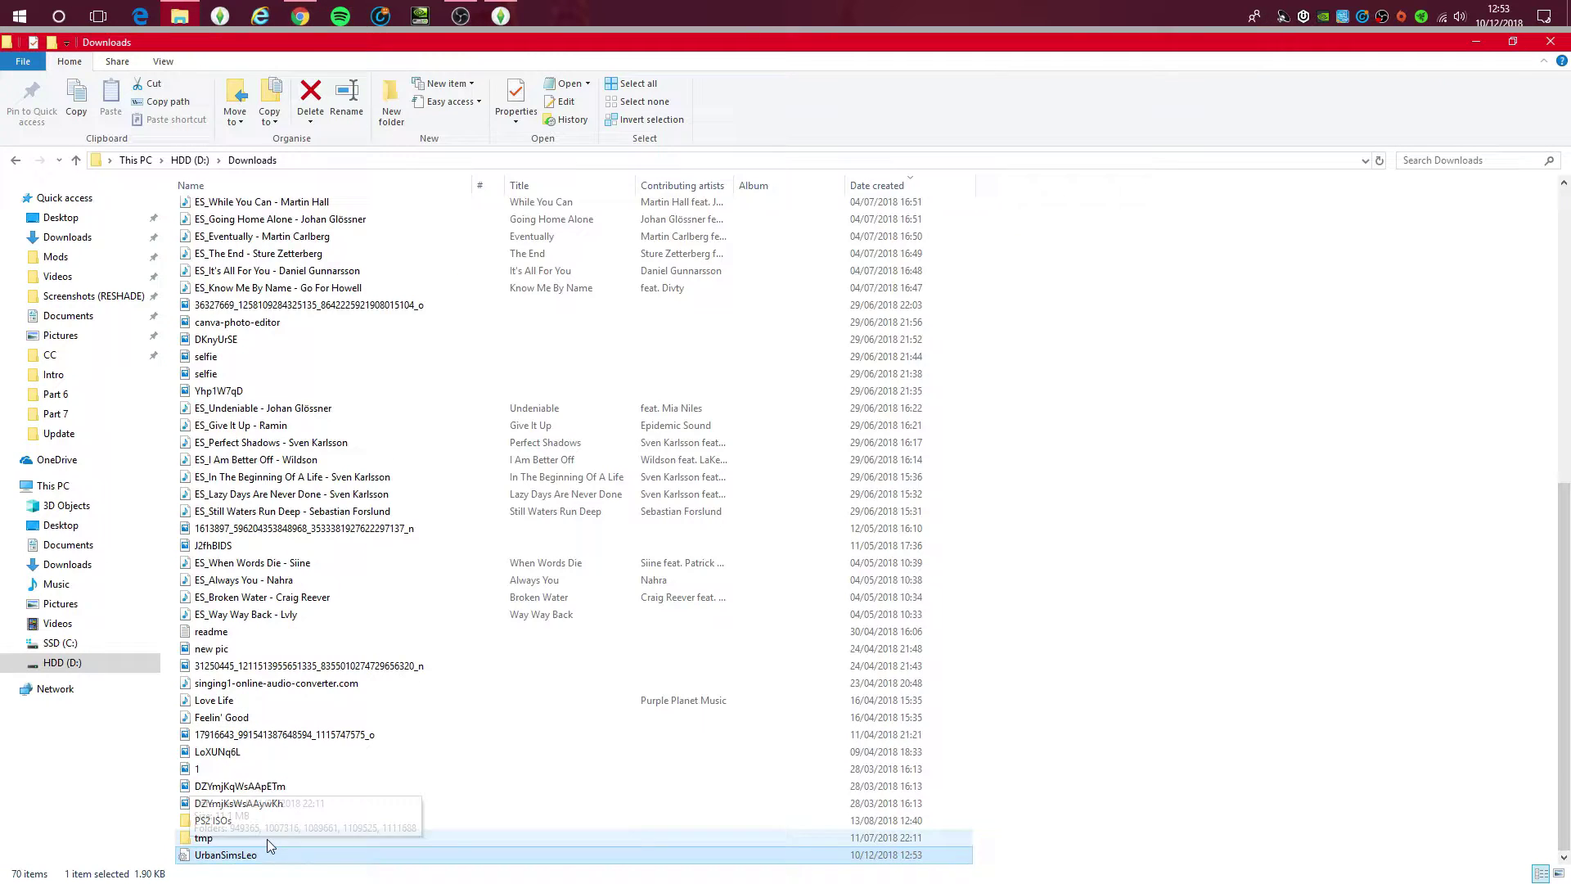
scroll(356, 711, up, 7)
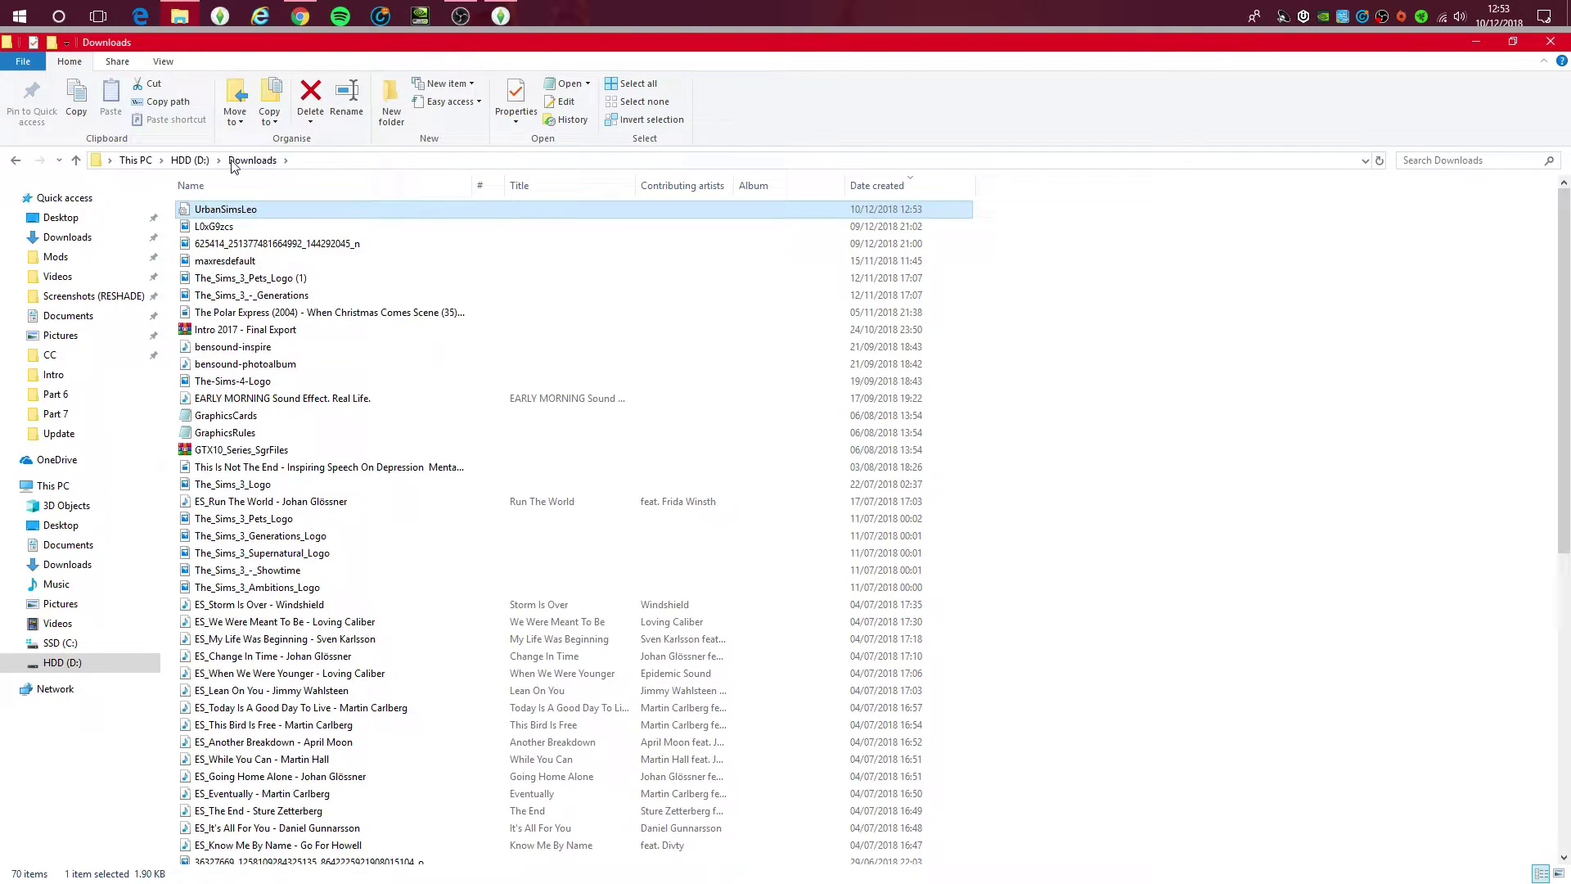
double_click(1182, 45)
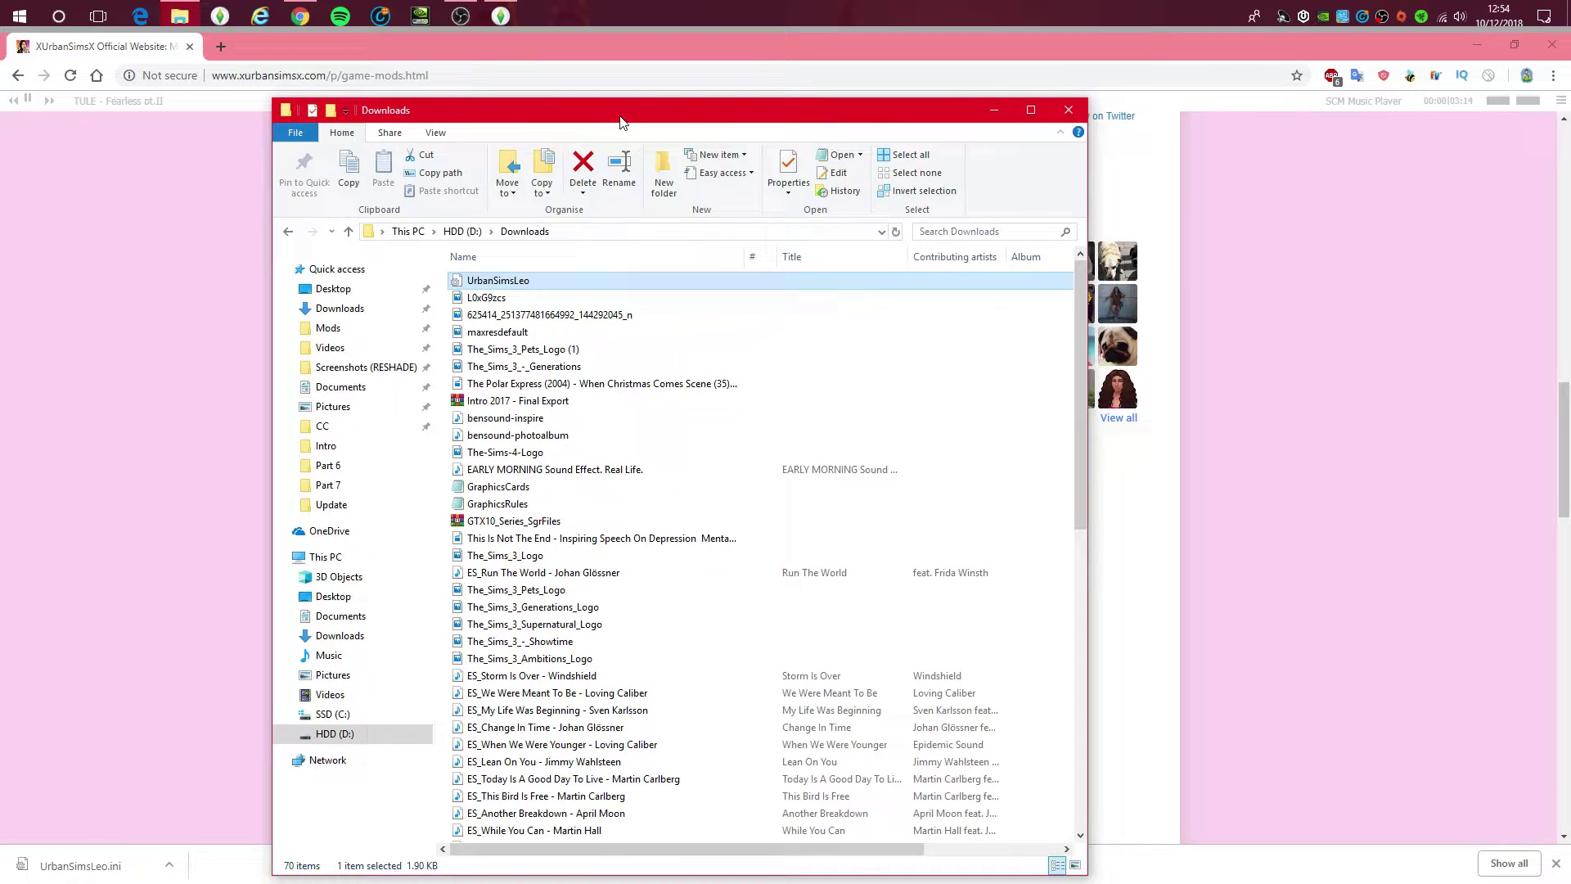
drag(624, 113, 350, 93)
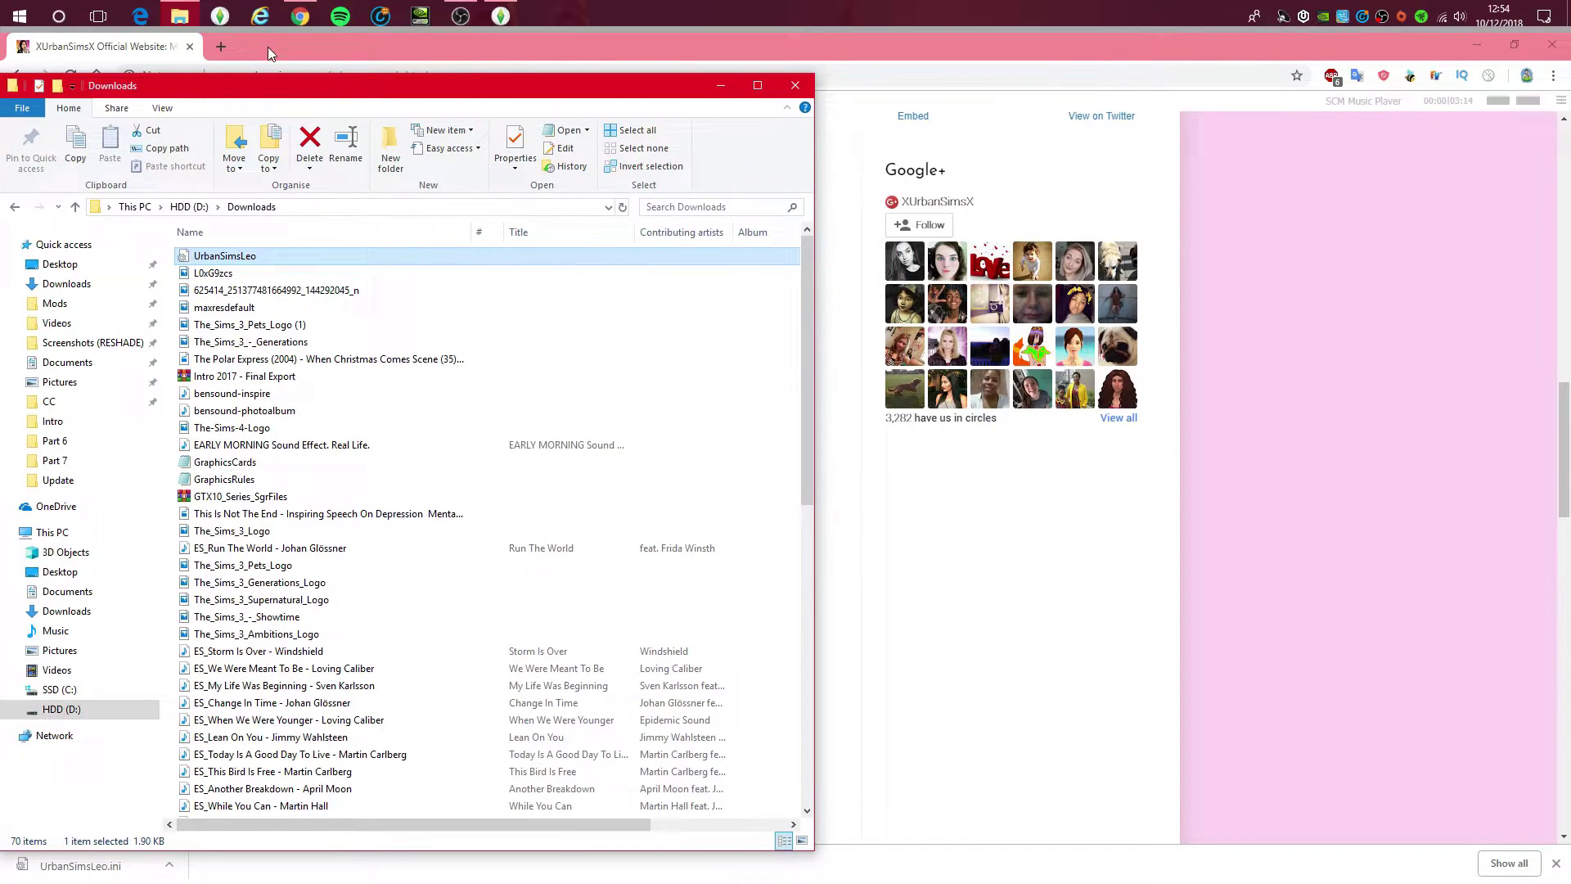
Step: Open a second File Explorer window and place it beside the Downloads window
right_click(190, 14)
click(140, 408)
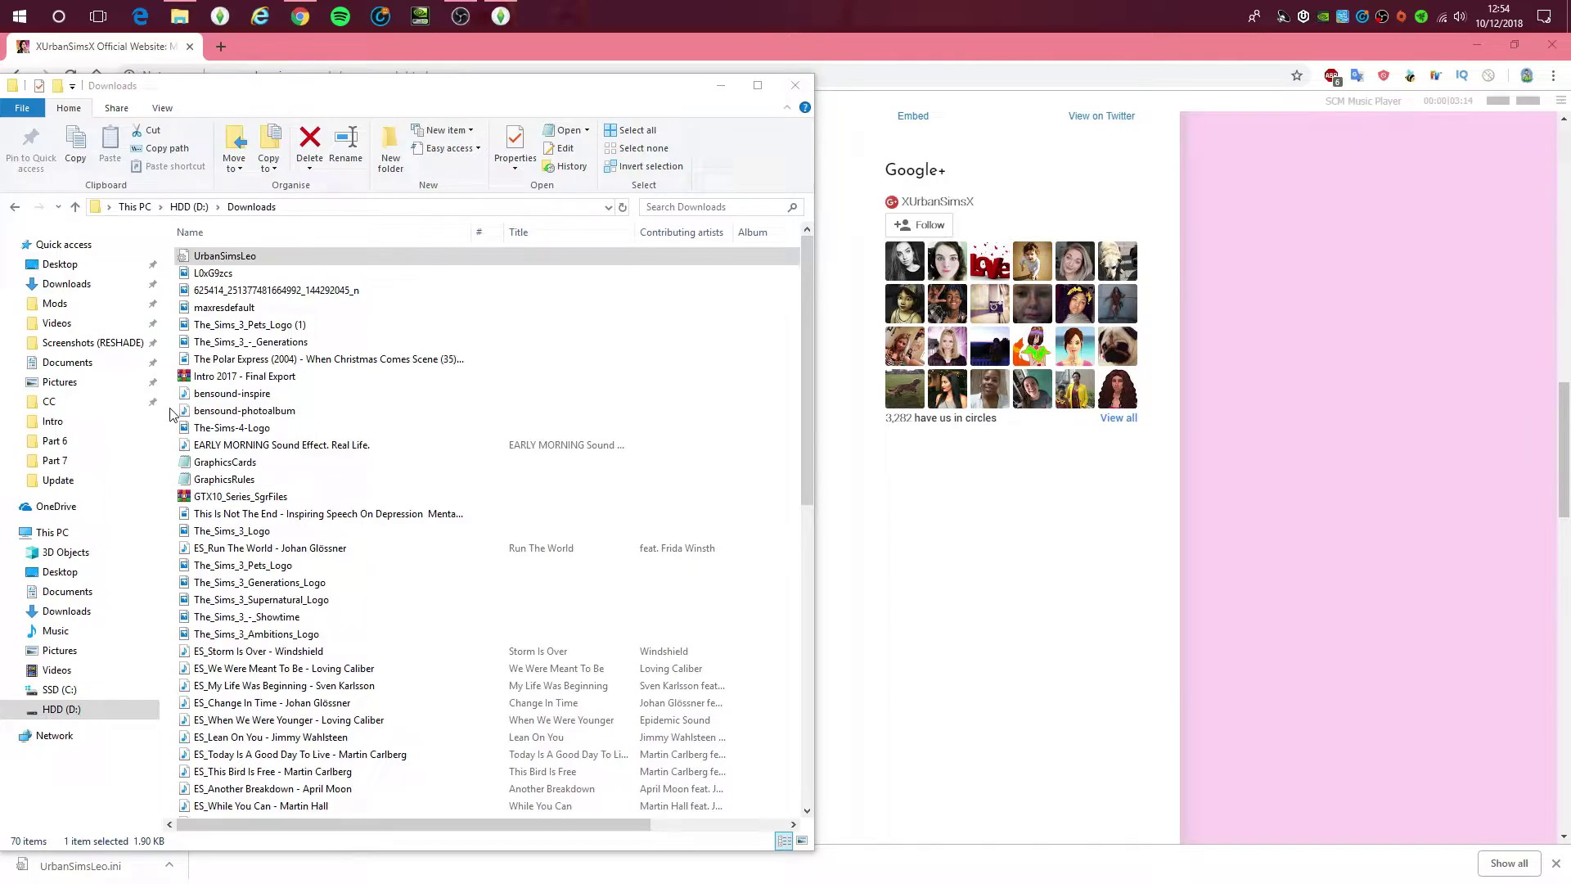
drag(348, 115, 1058, 98)
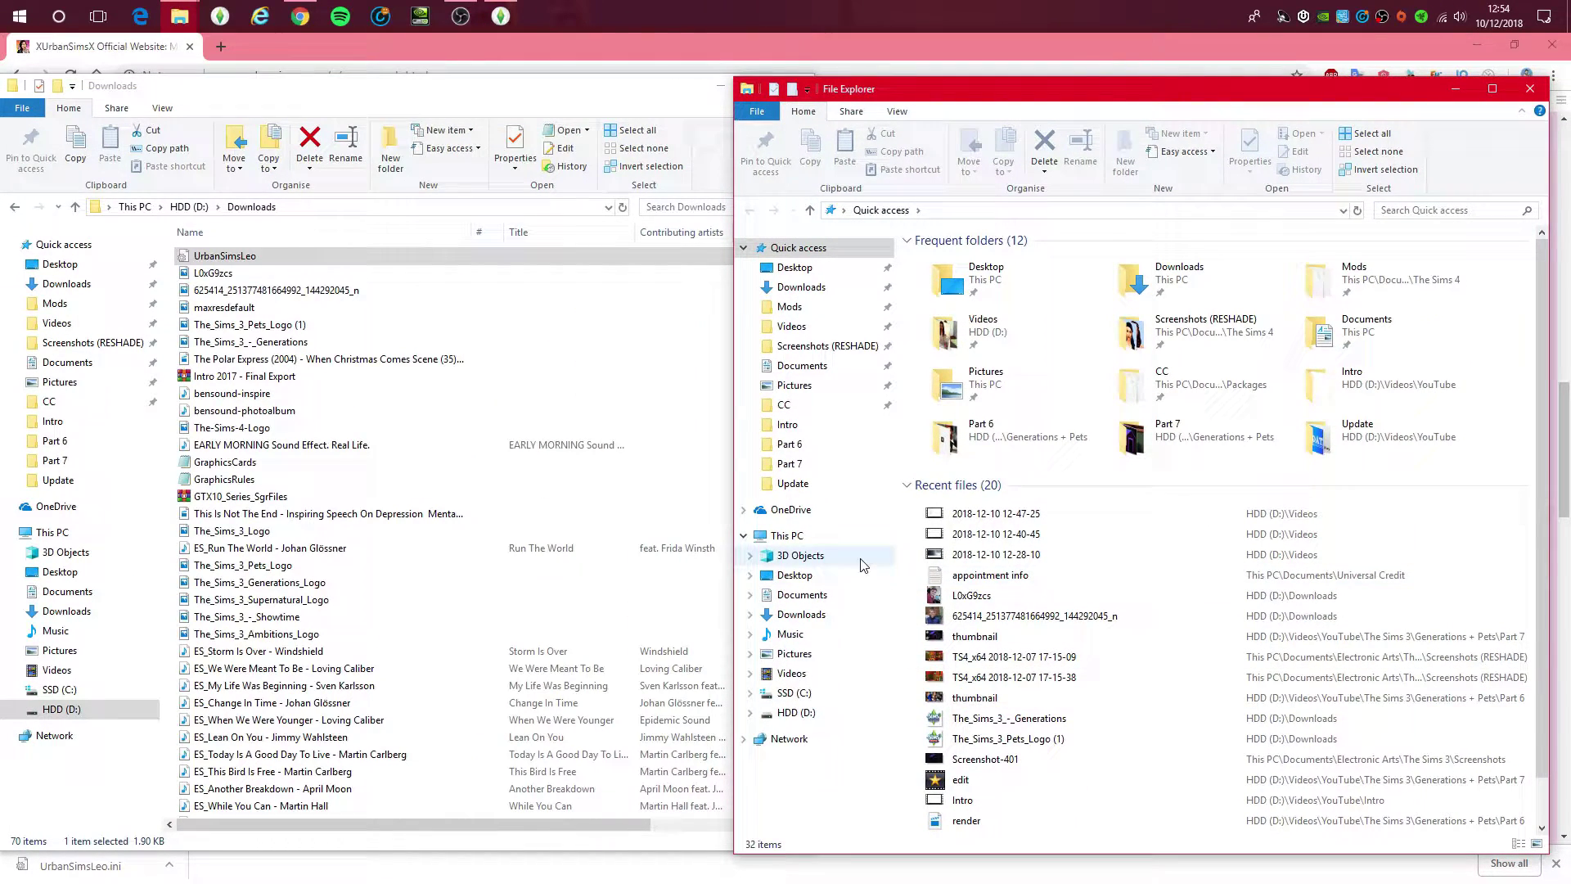
Step: In the second window, go to C:\Program Files (x86)\Origin Games\The Sims 4\Game\Bin
click(792, 536)
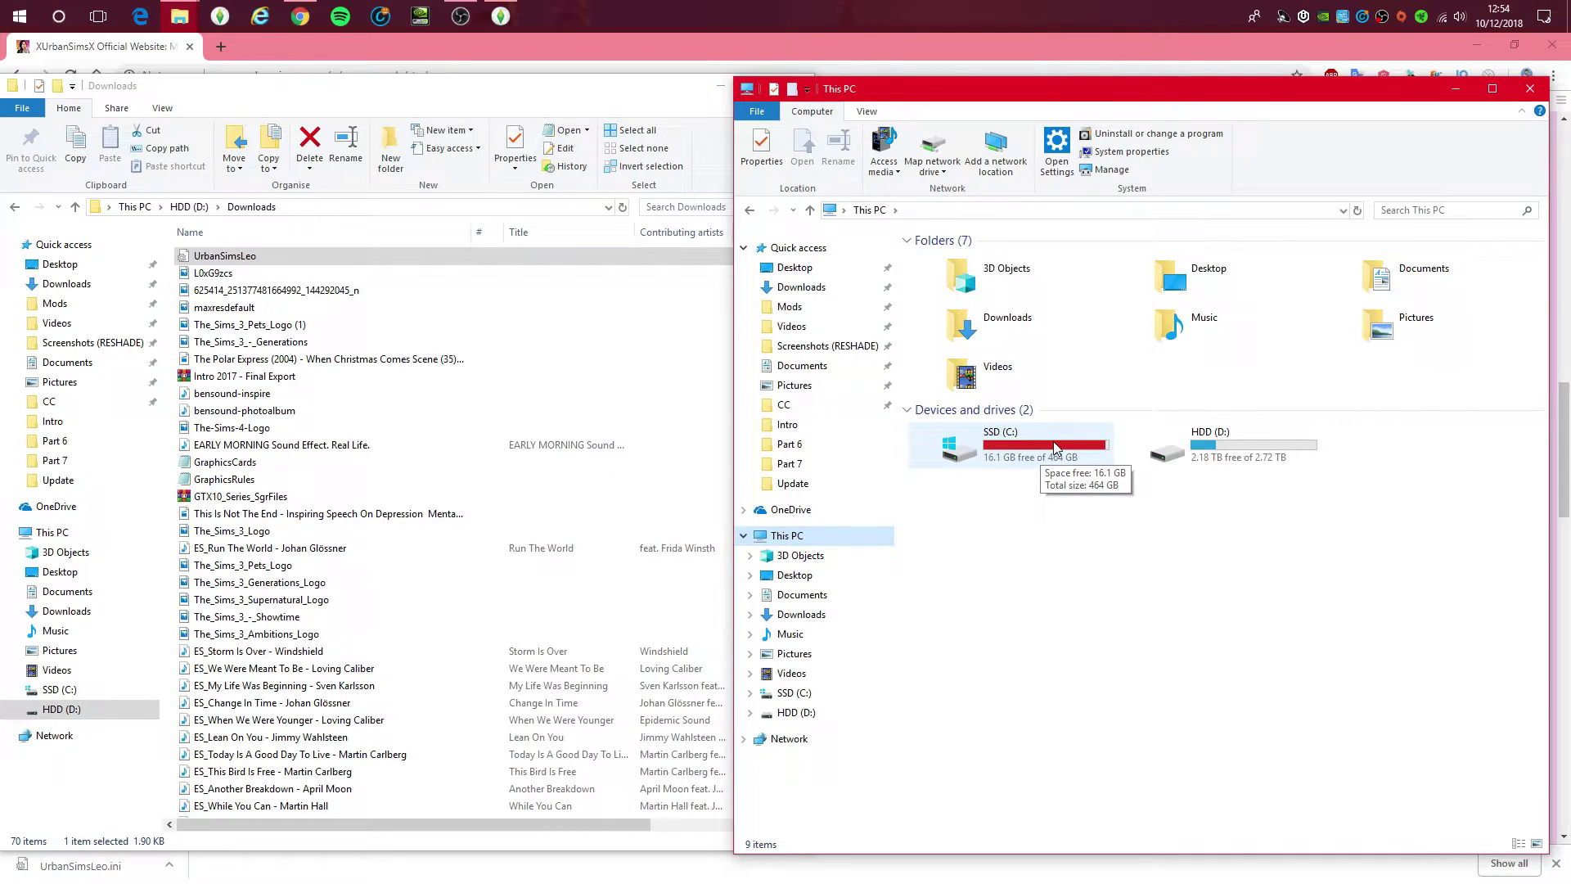
double_click(1008, 451)
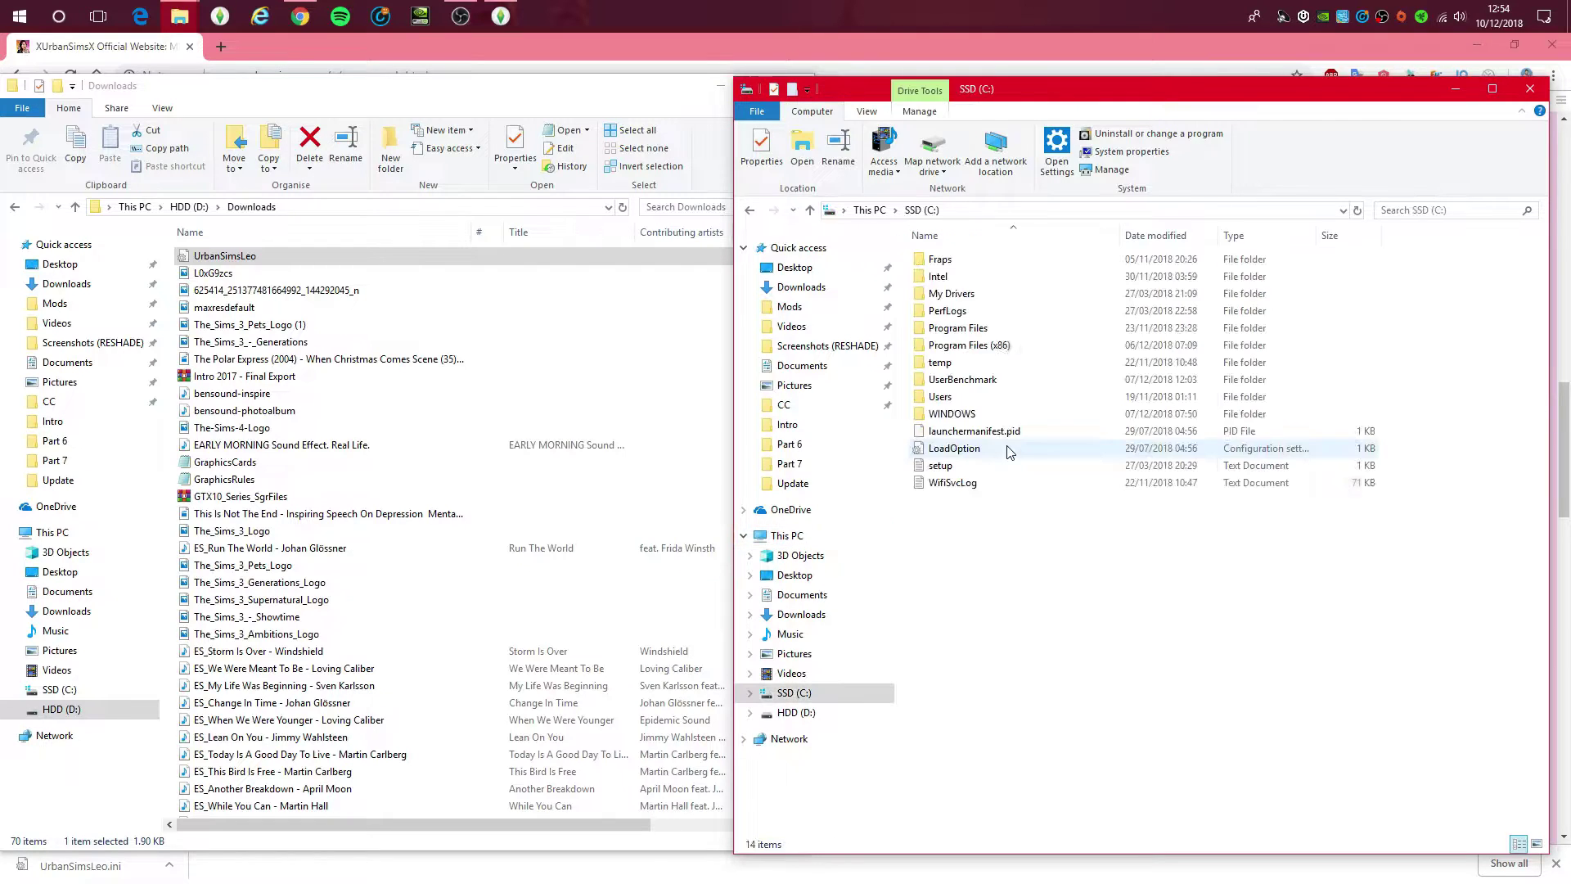
double_click(1033, 354)
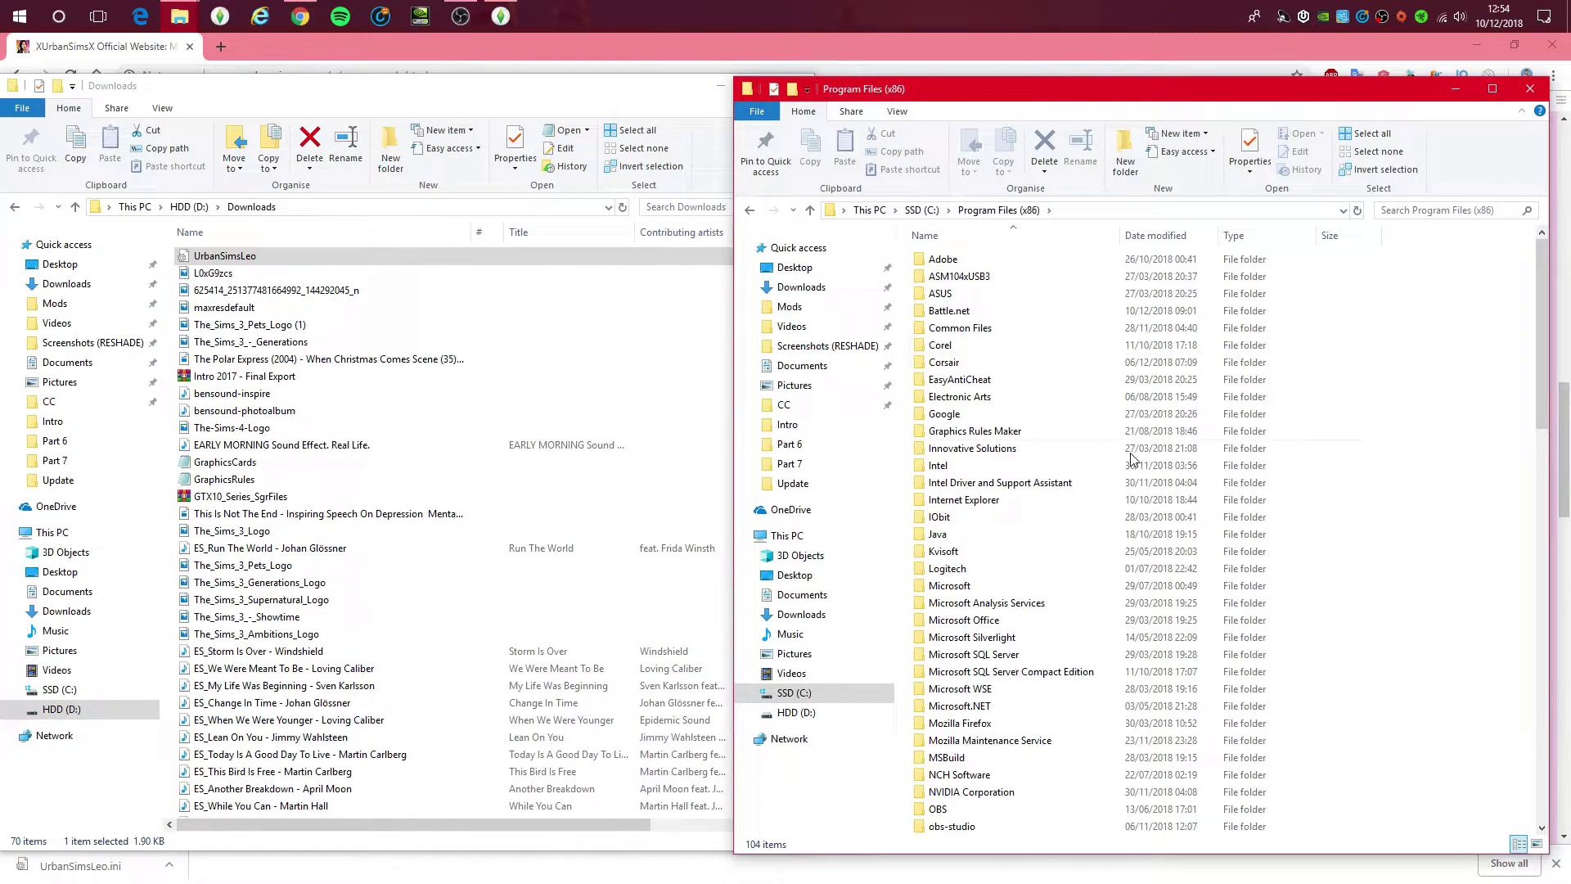
scroll(1102, 481, down, 7)
double_click(973, 517)
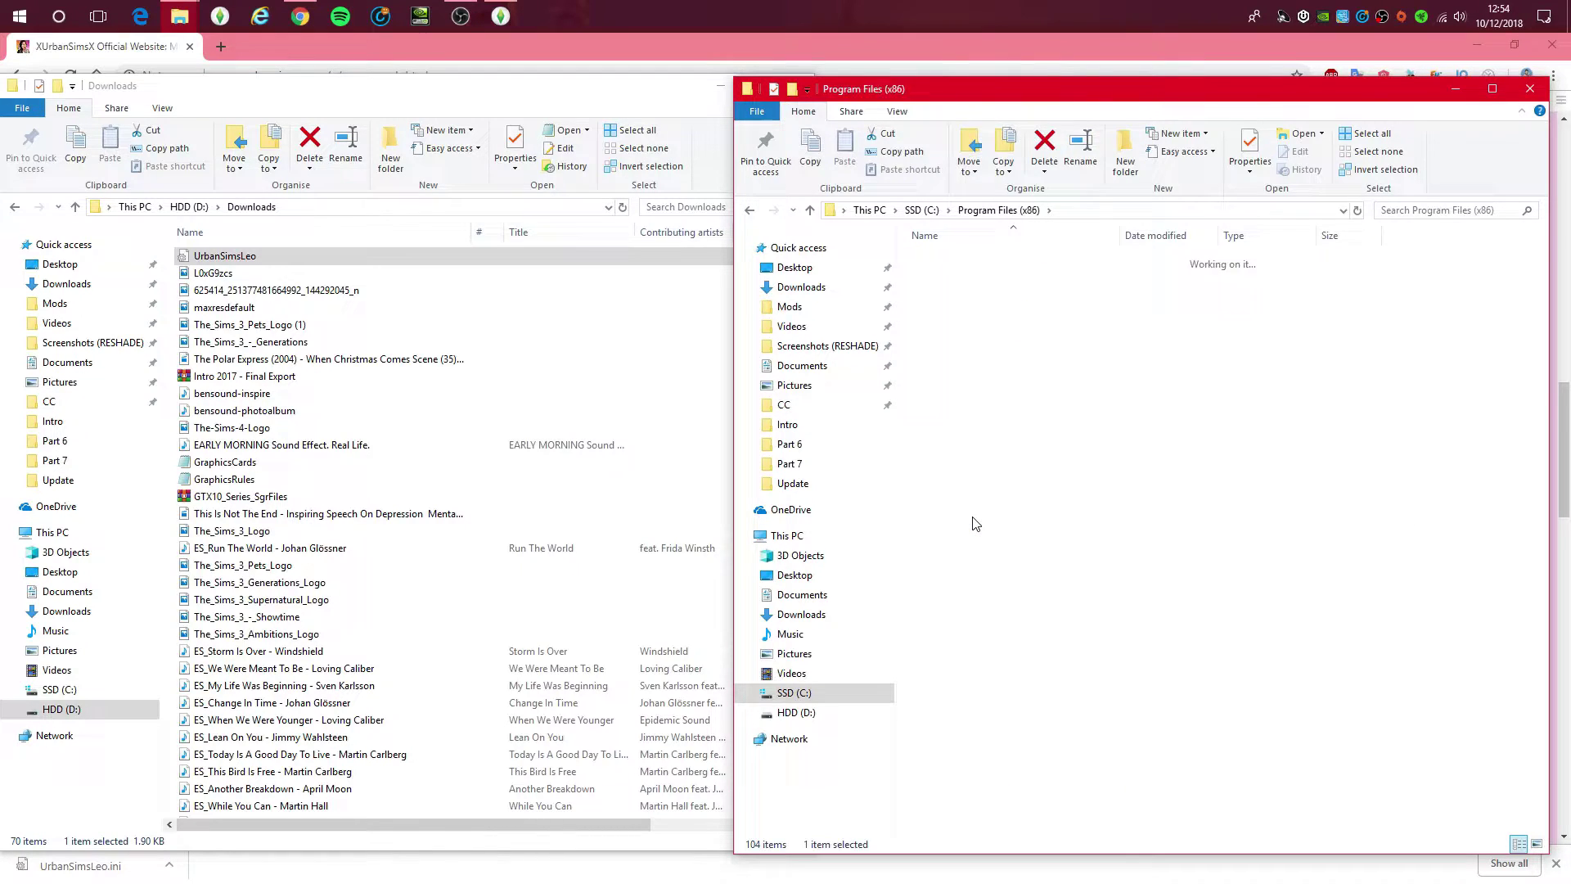
double_click(1000, 278)
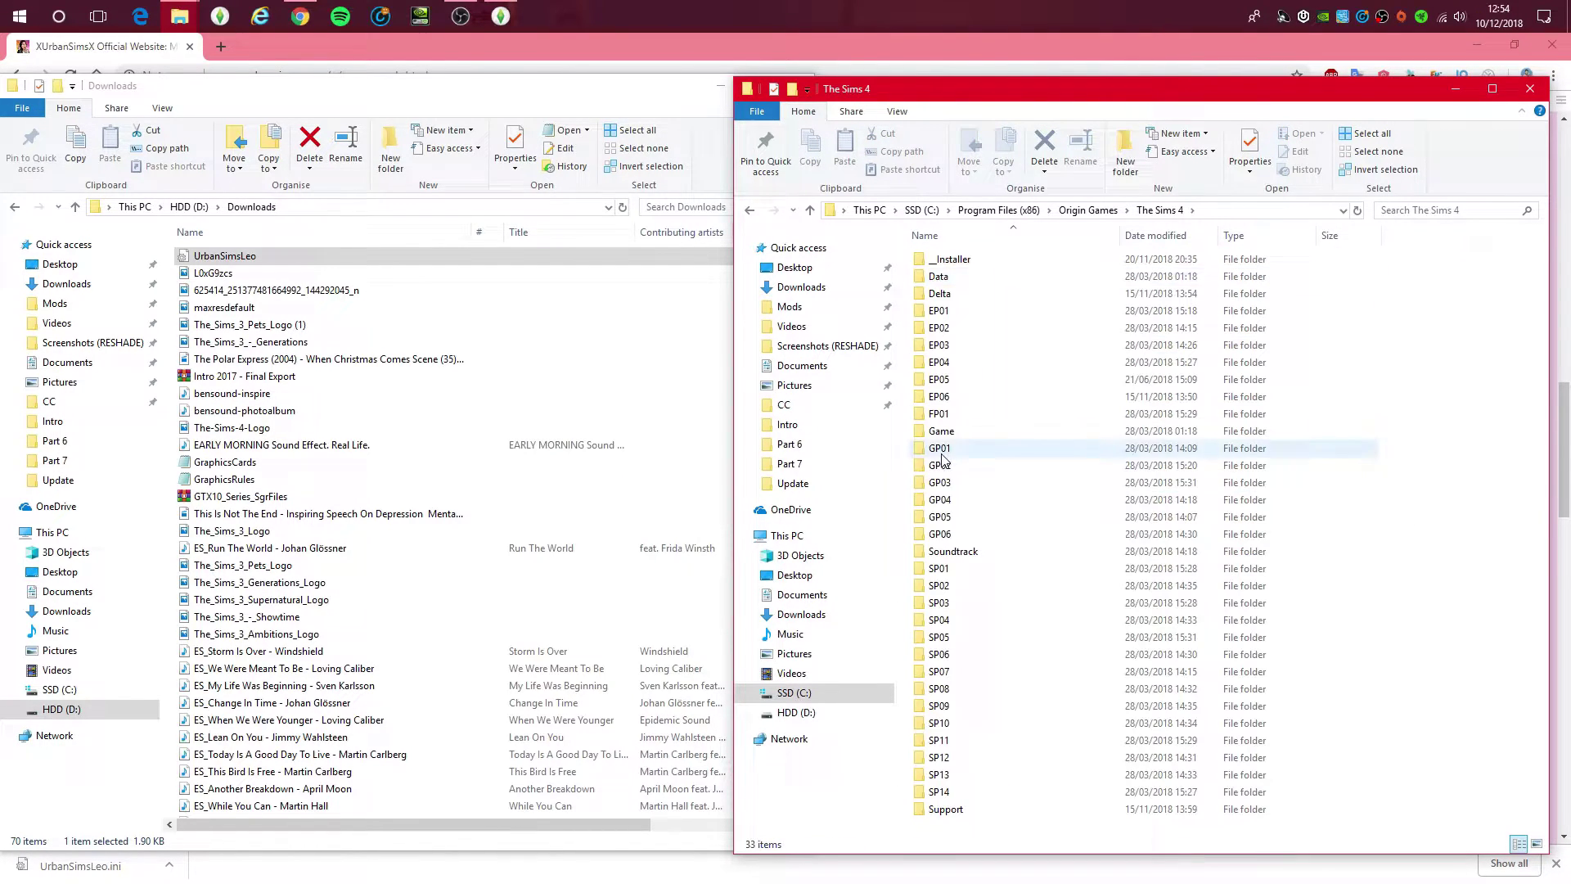
double_click(969, 432)
double_click(968, 259)
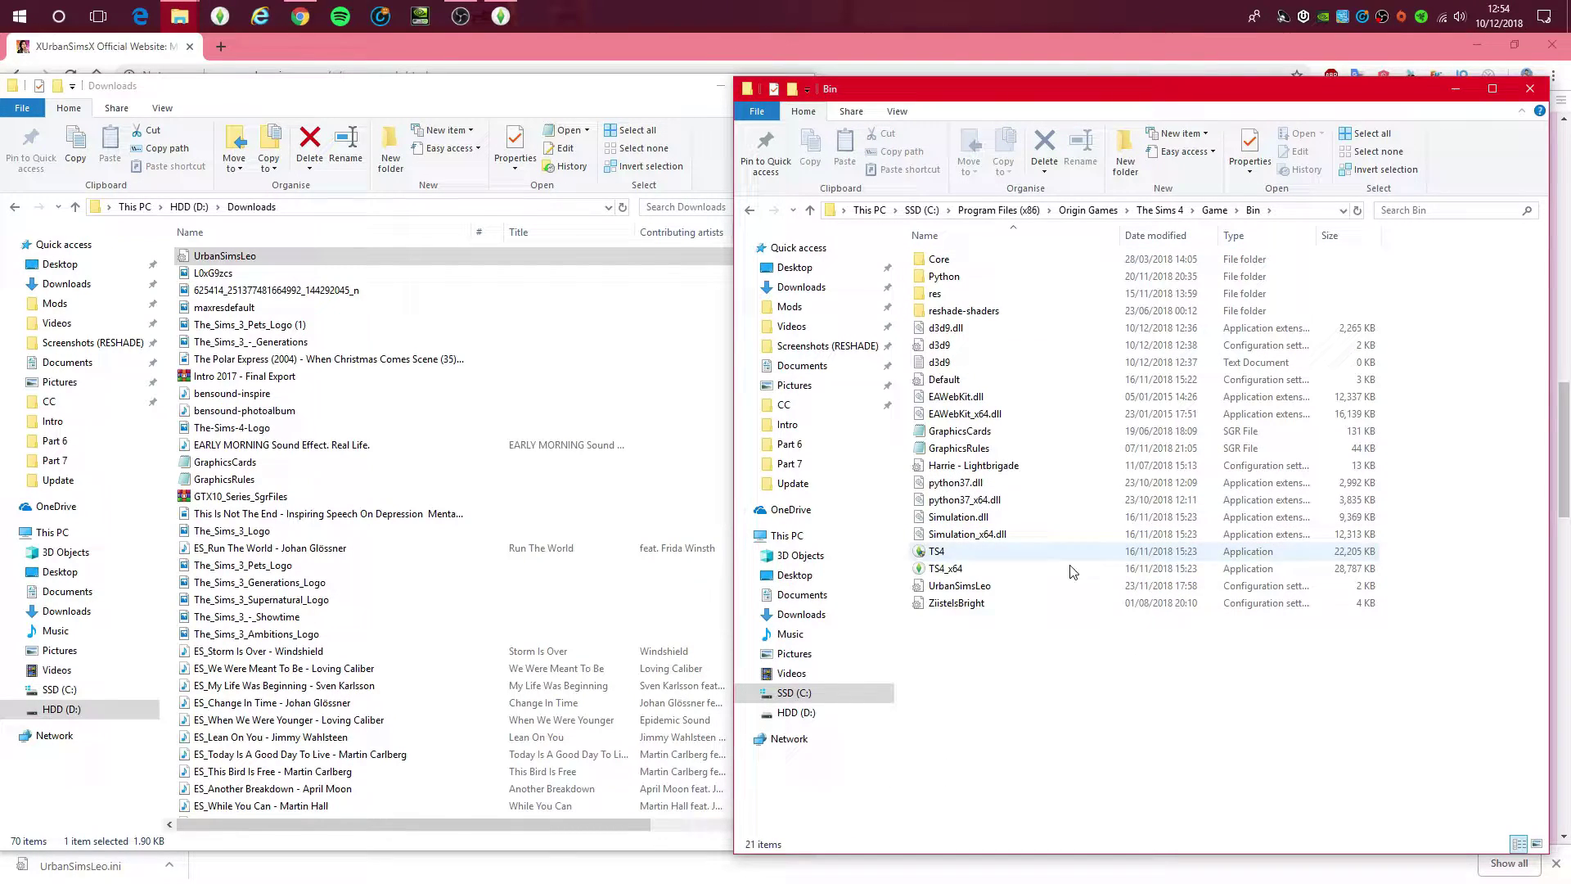
Step: Copy UrbanSimsLeo from Downloads into the game's Bin folder, replacing the file of the same name
click(981, 588)
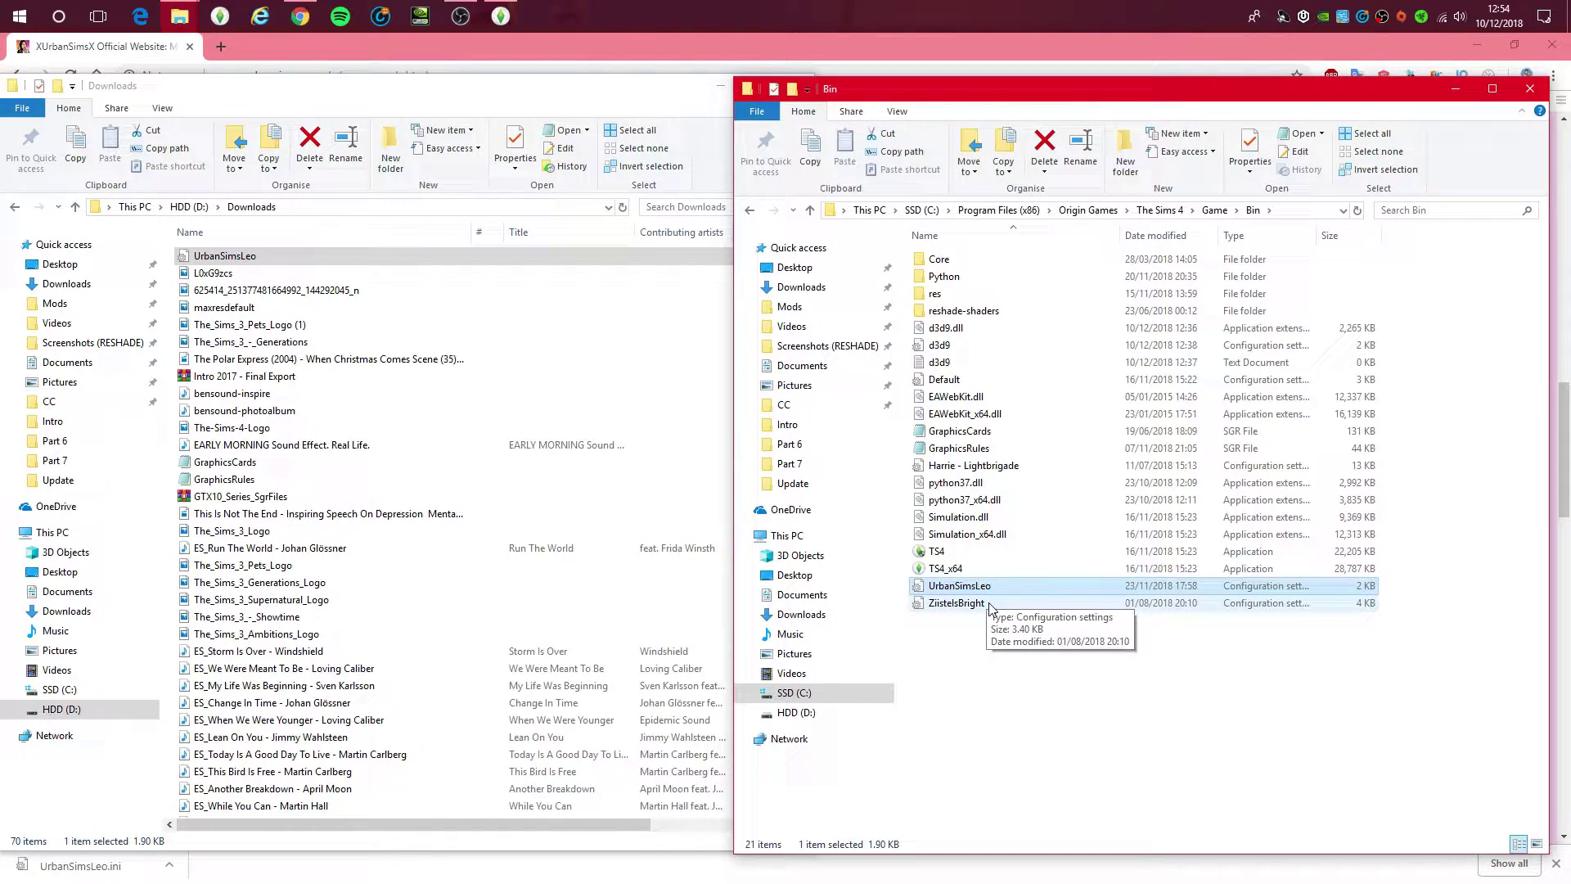
click(1053, 711)
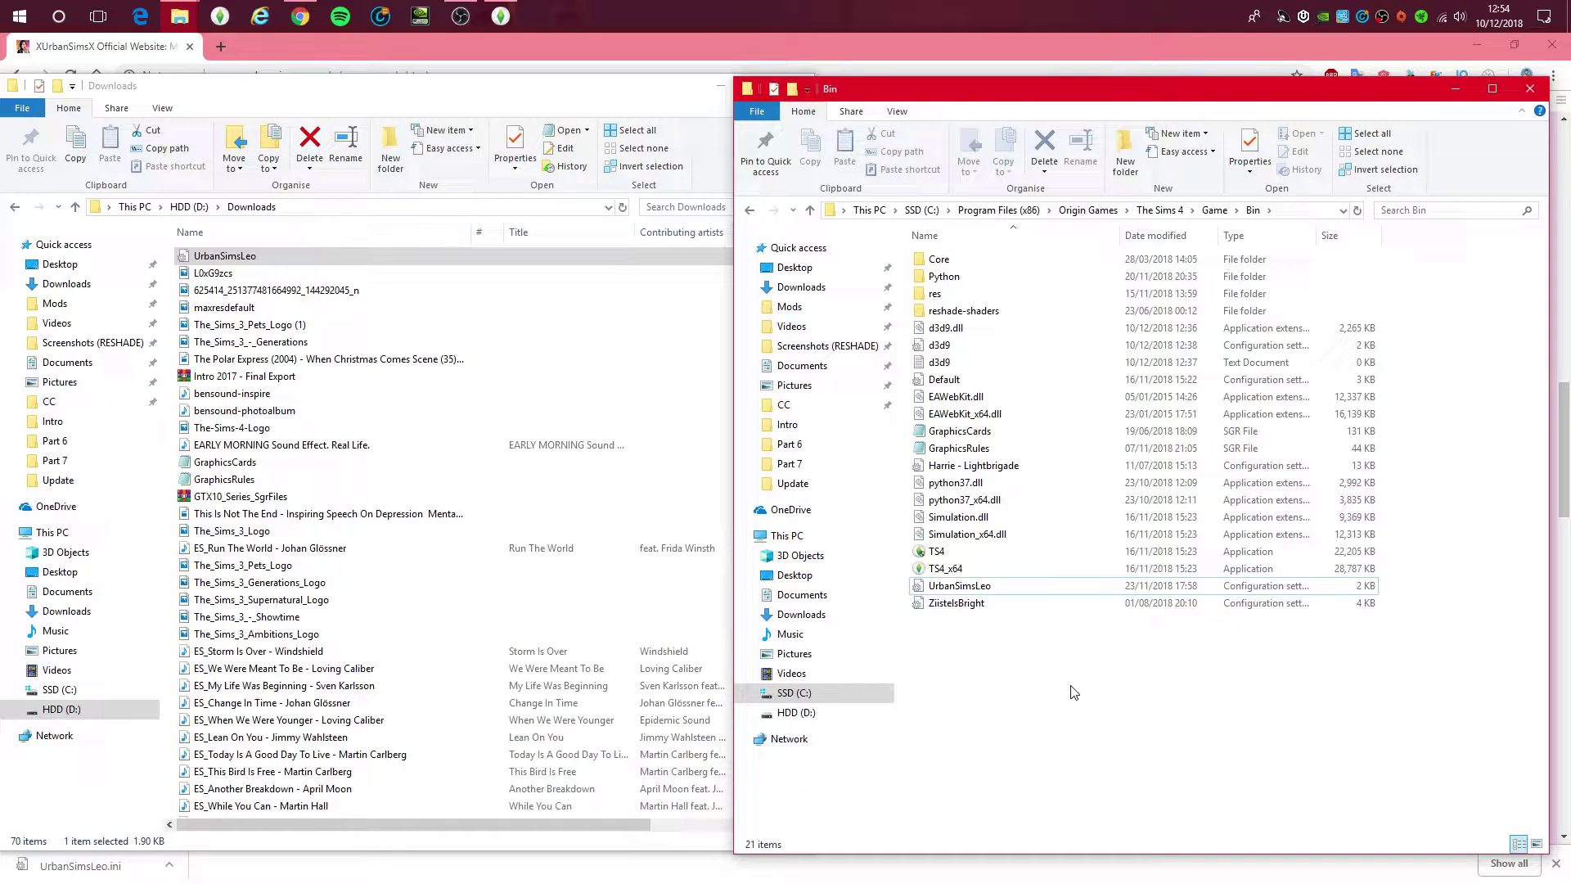
click(432, 100)
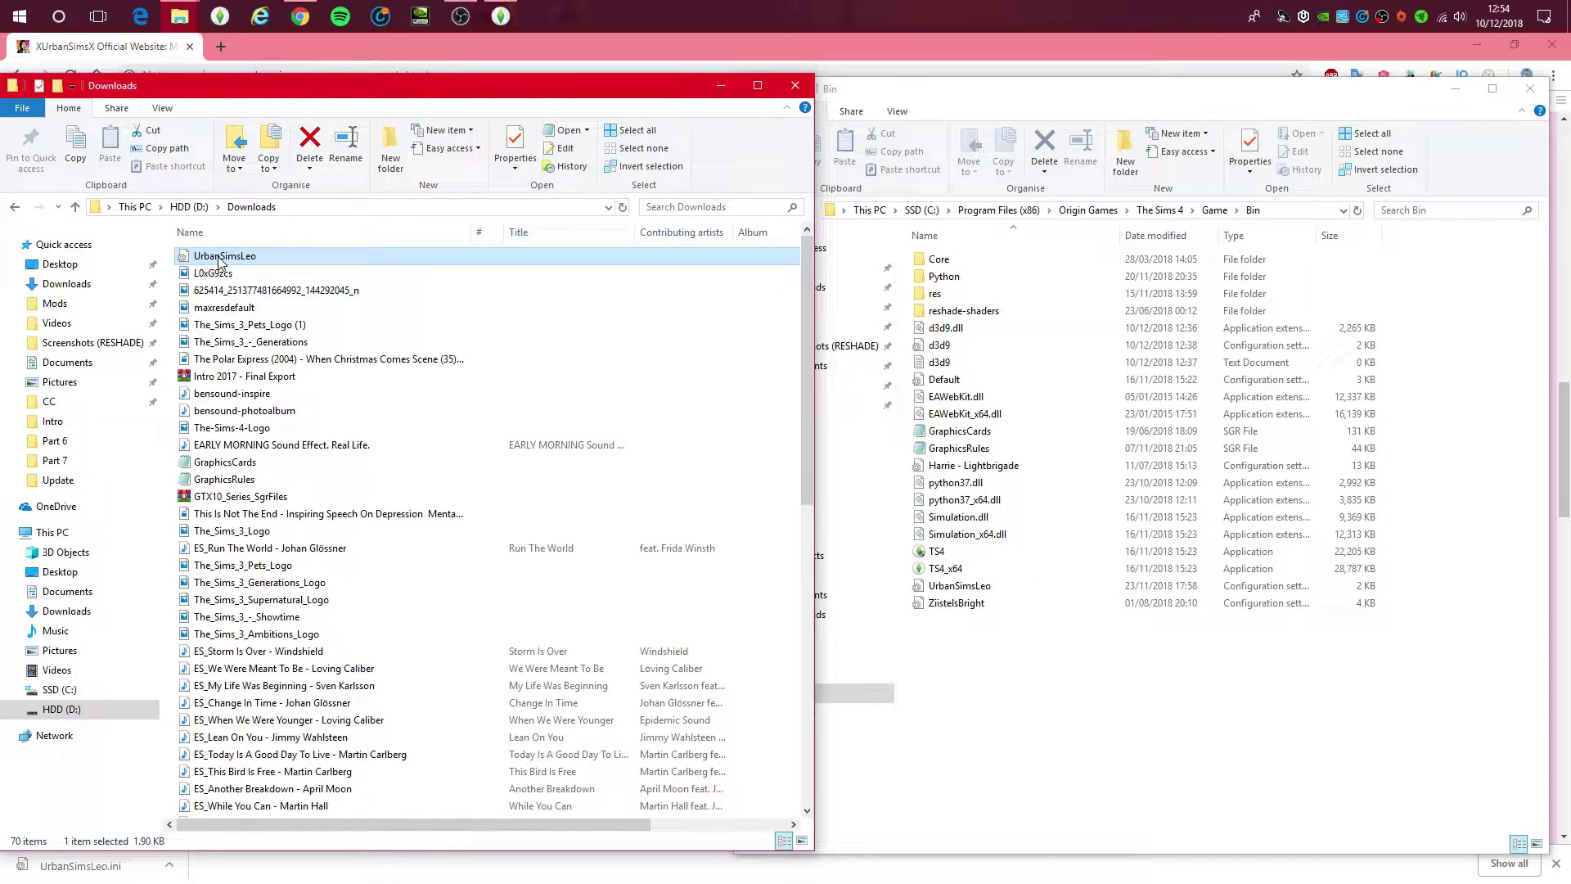
drag(219, 258, 1005, 675)
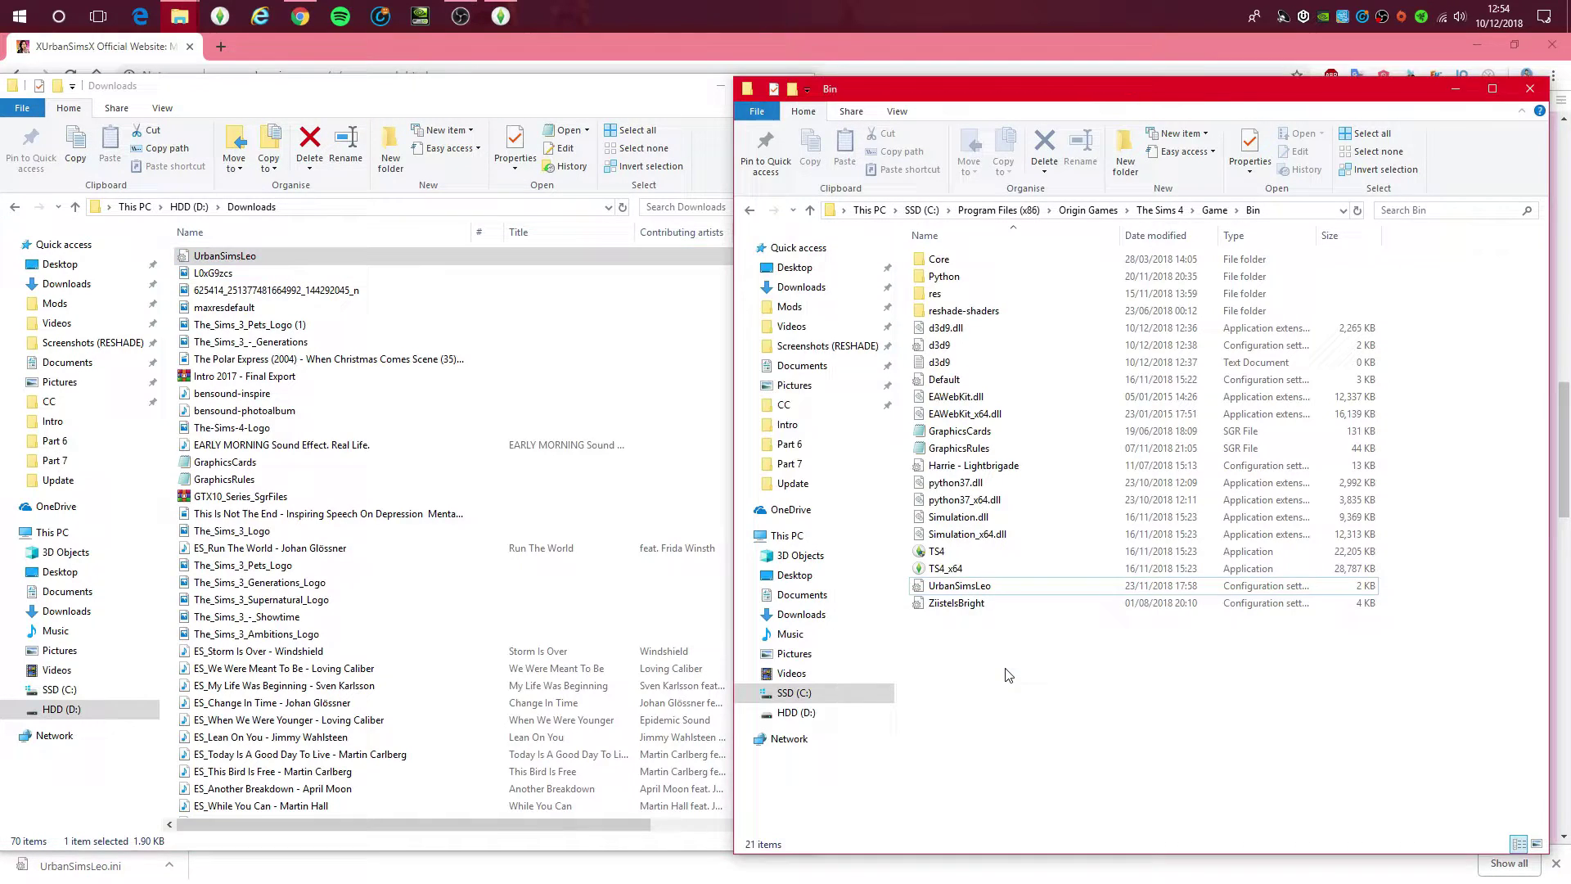
click(761, 358)
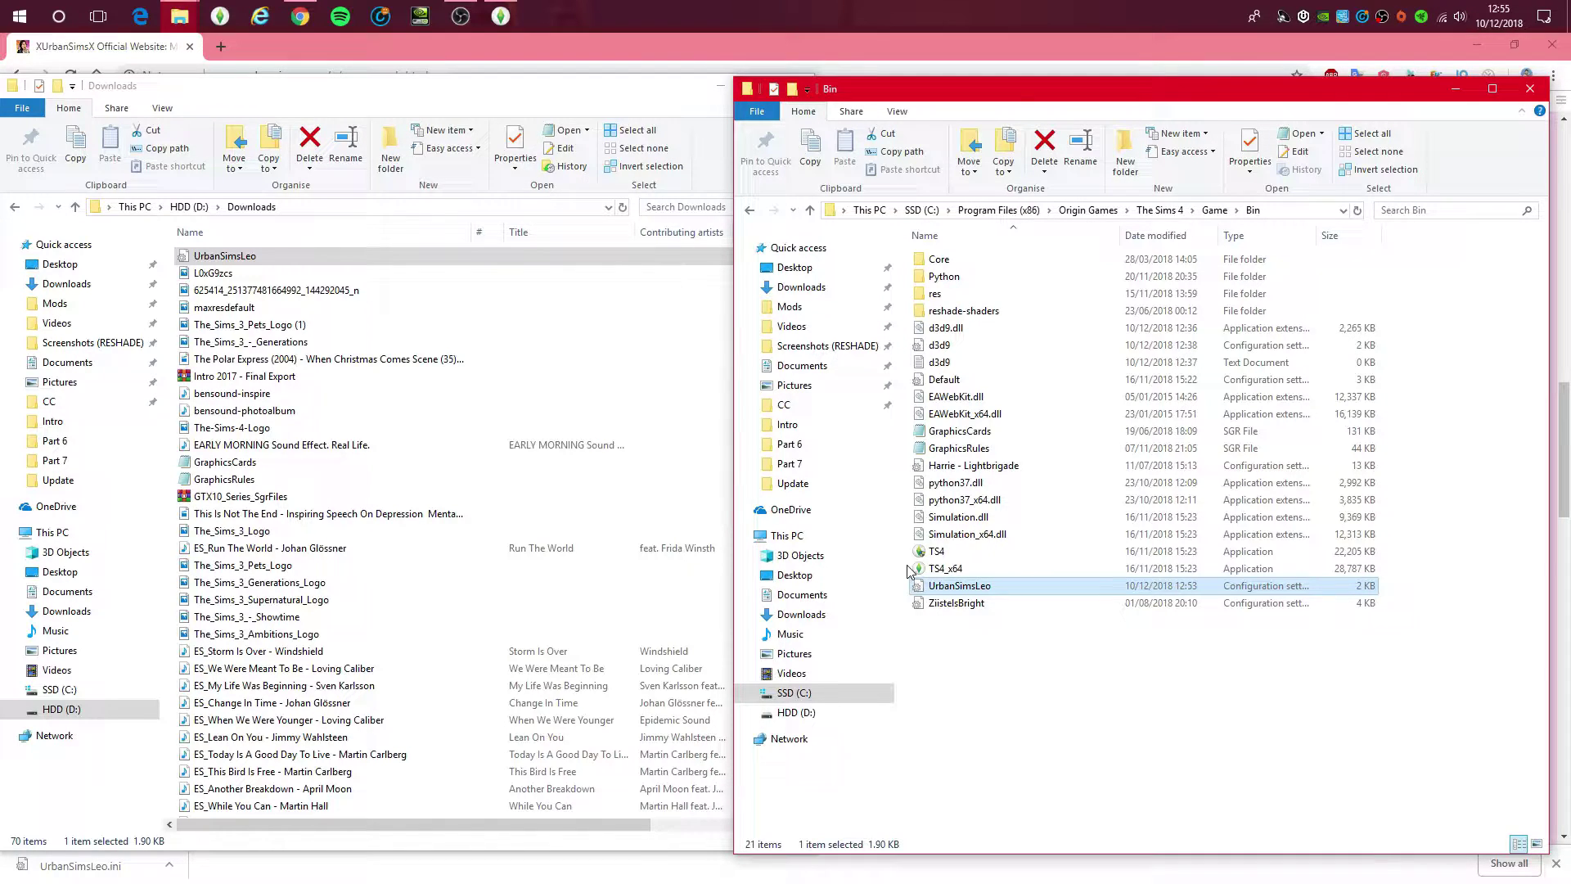
click(992, 692)
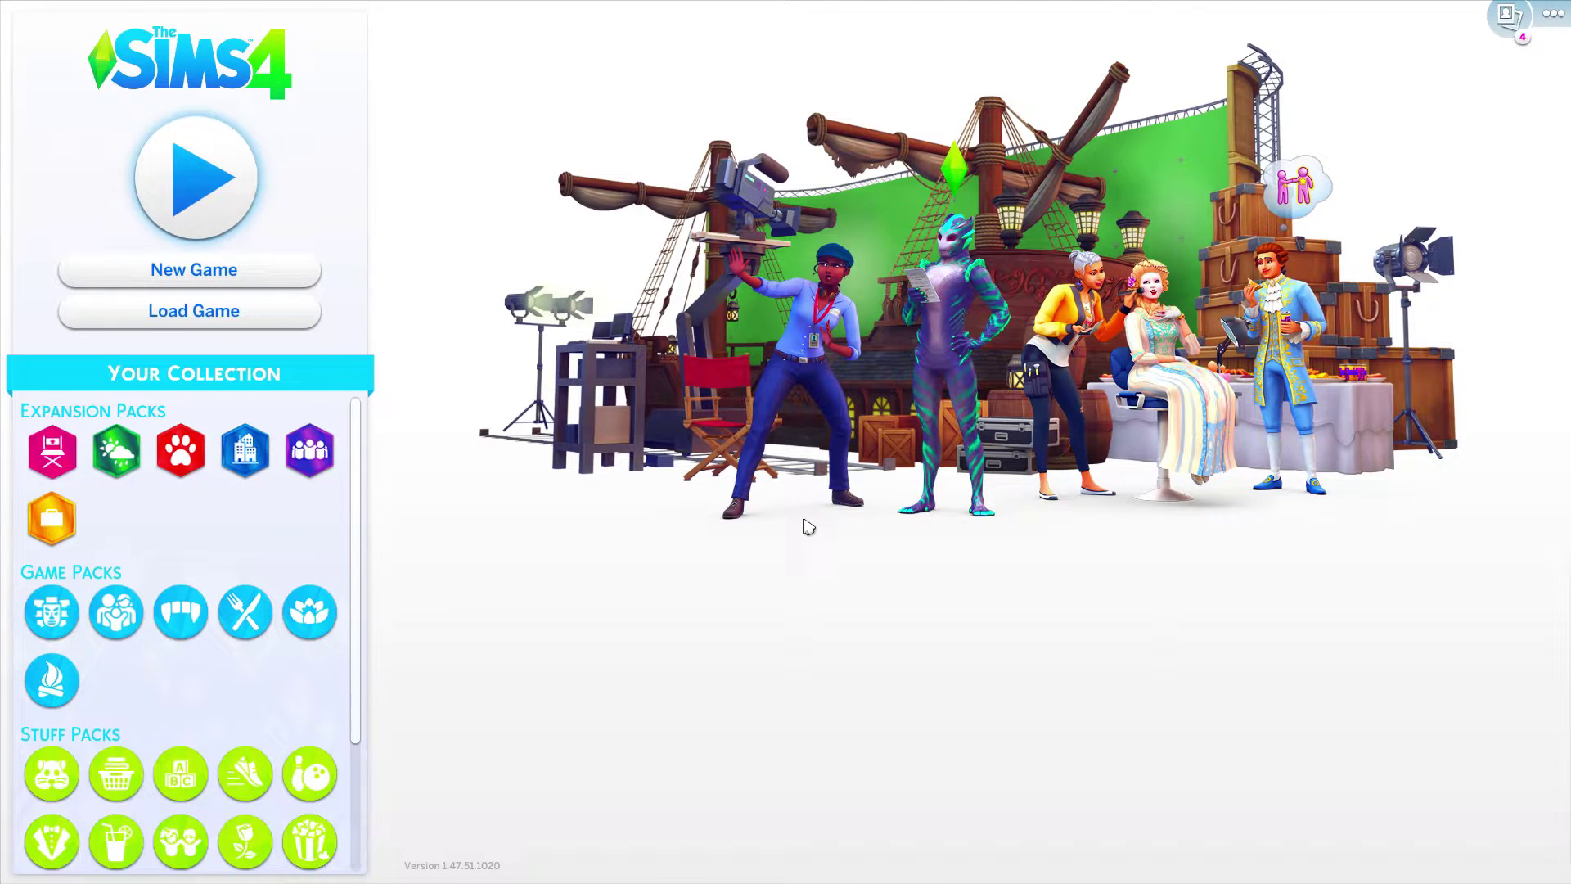
Step: In The Sims 4, open the ReShade overlay and switch the active preset to UrbanSimsLeo.ini
key(Home)
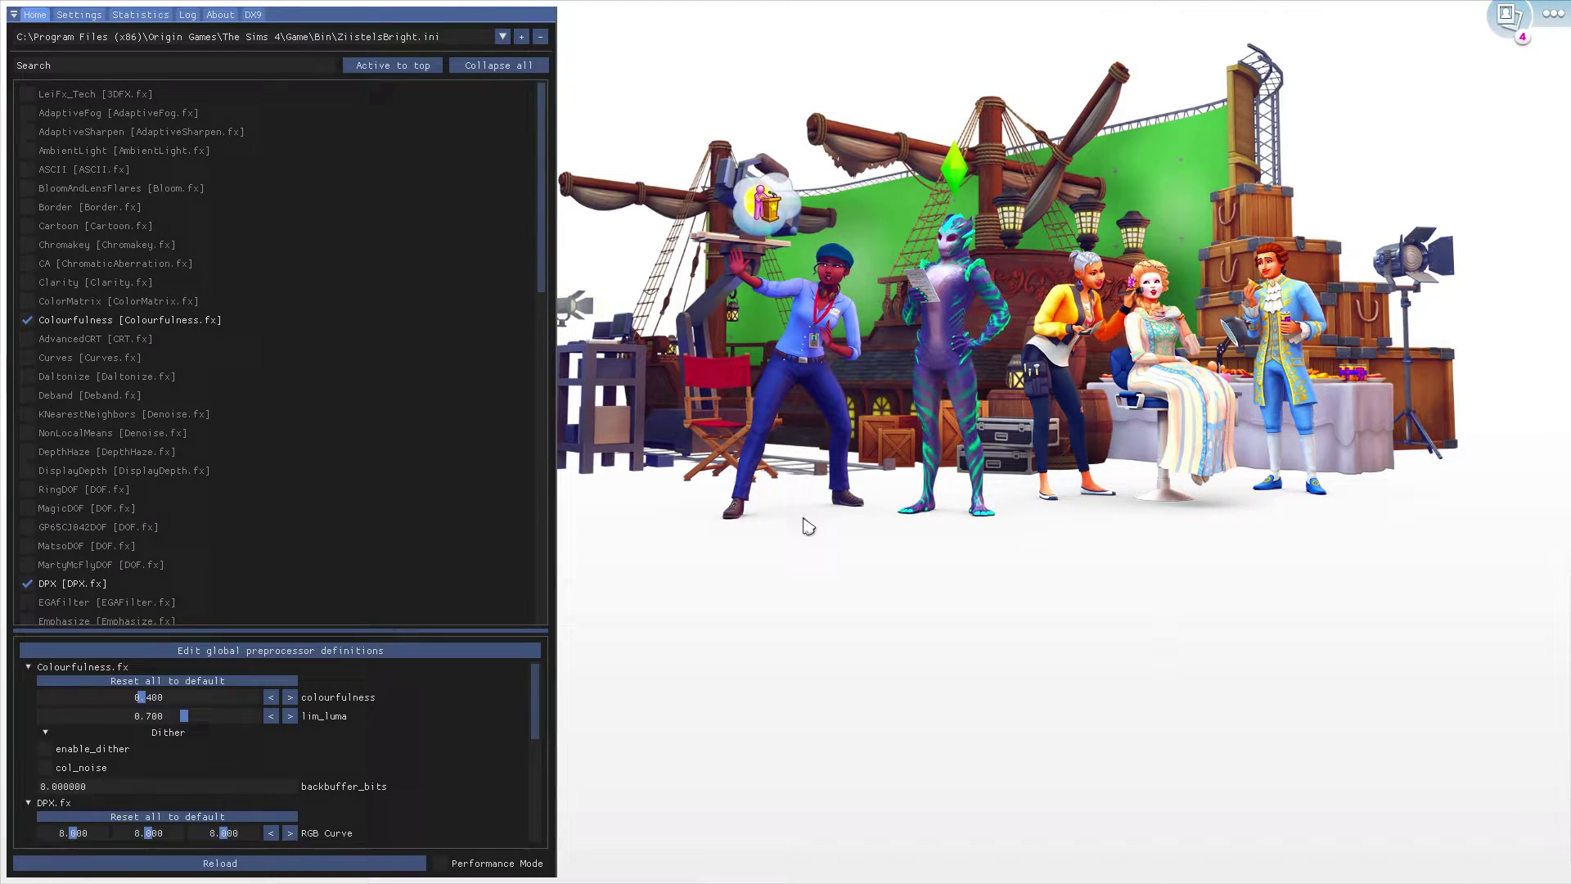
click(82, 41)
click(131, 48)
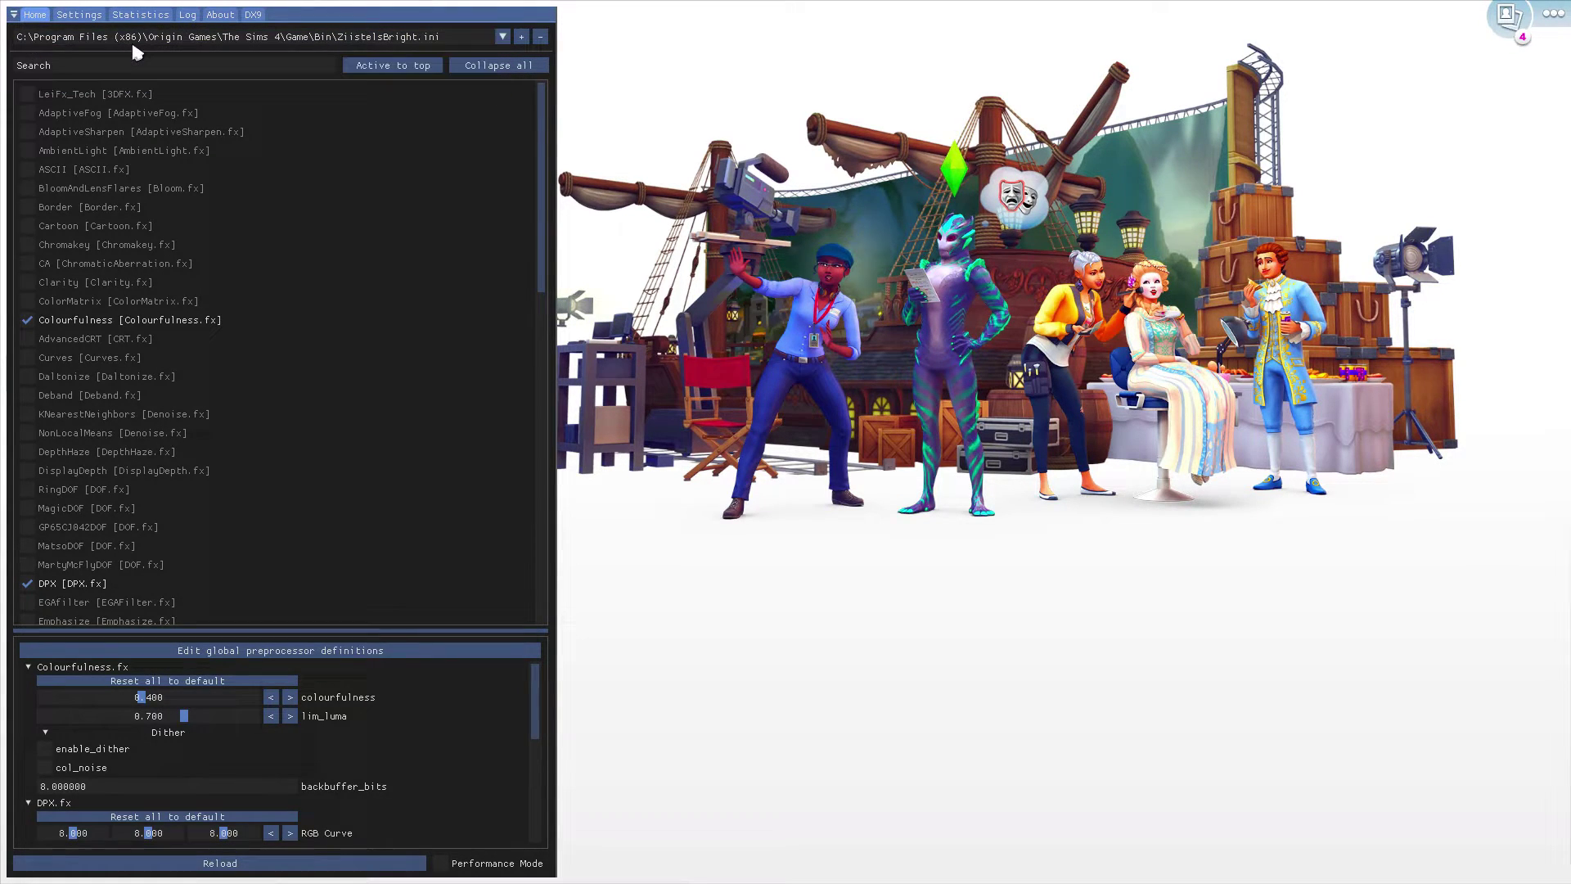
click(228, 38)
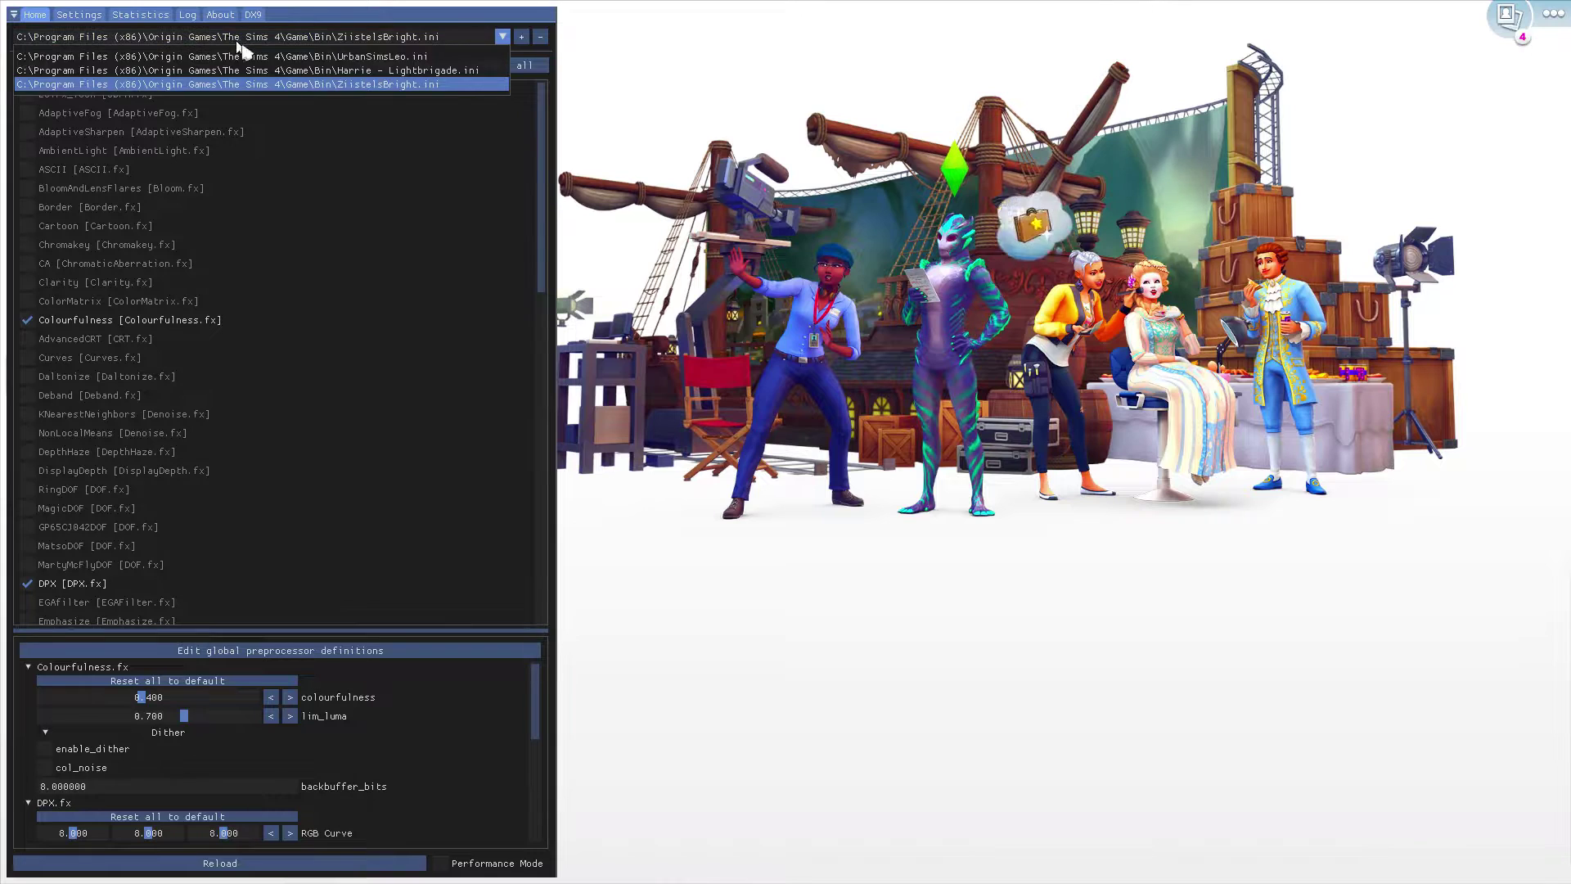
click(398, 59)
click(393, 37)
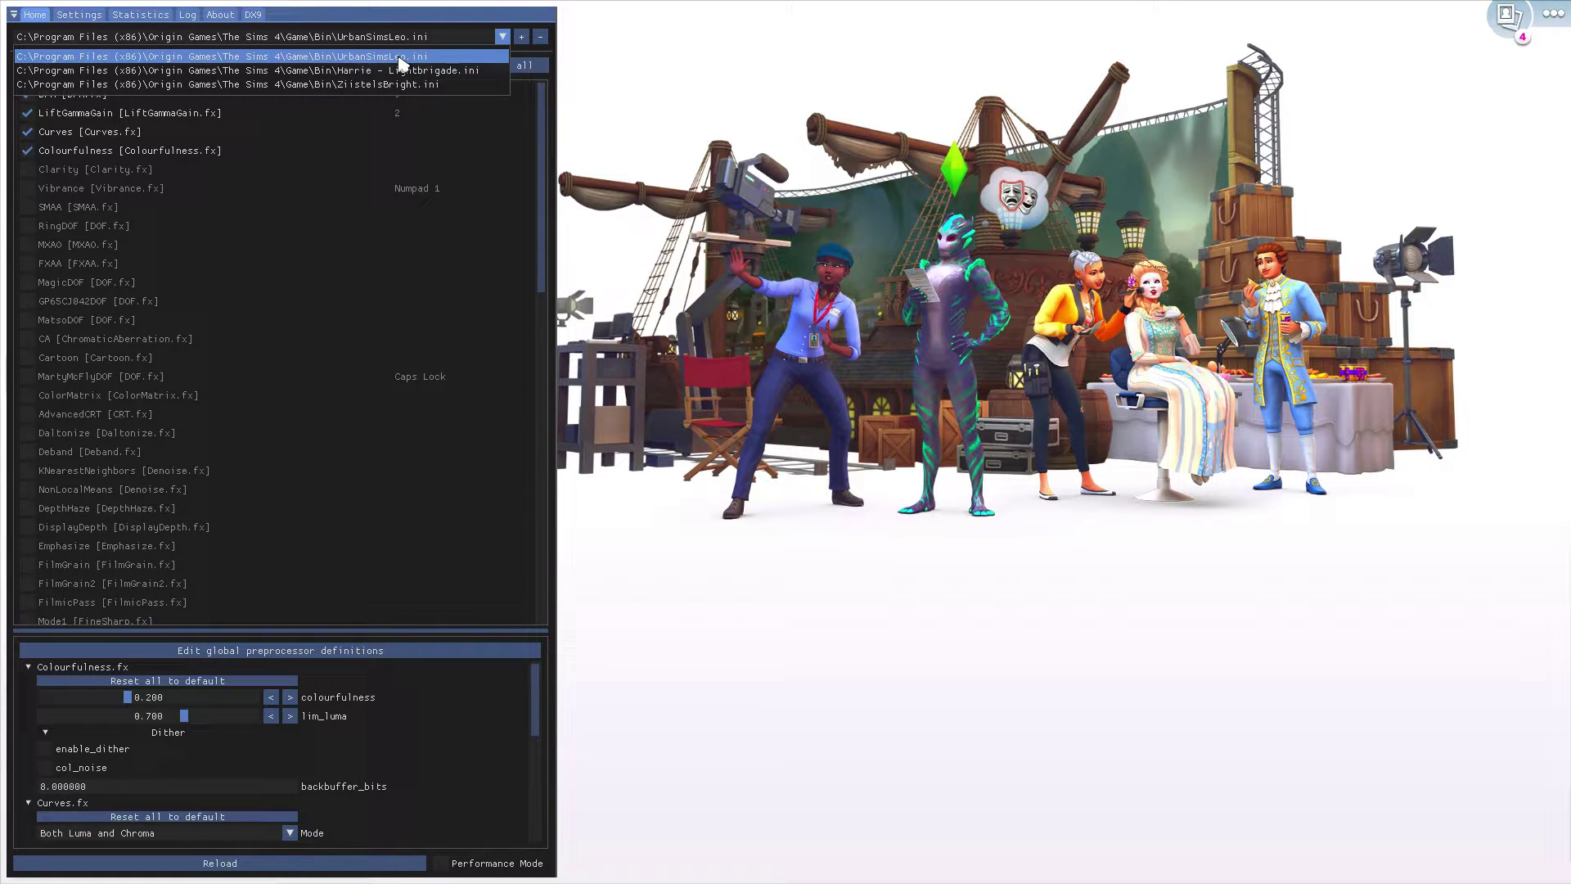
click(399, 57)
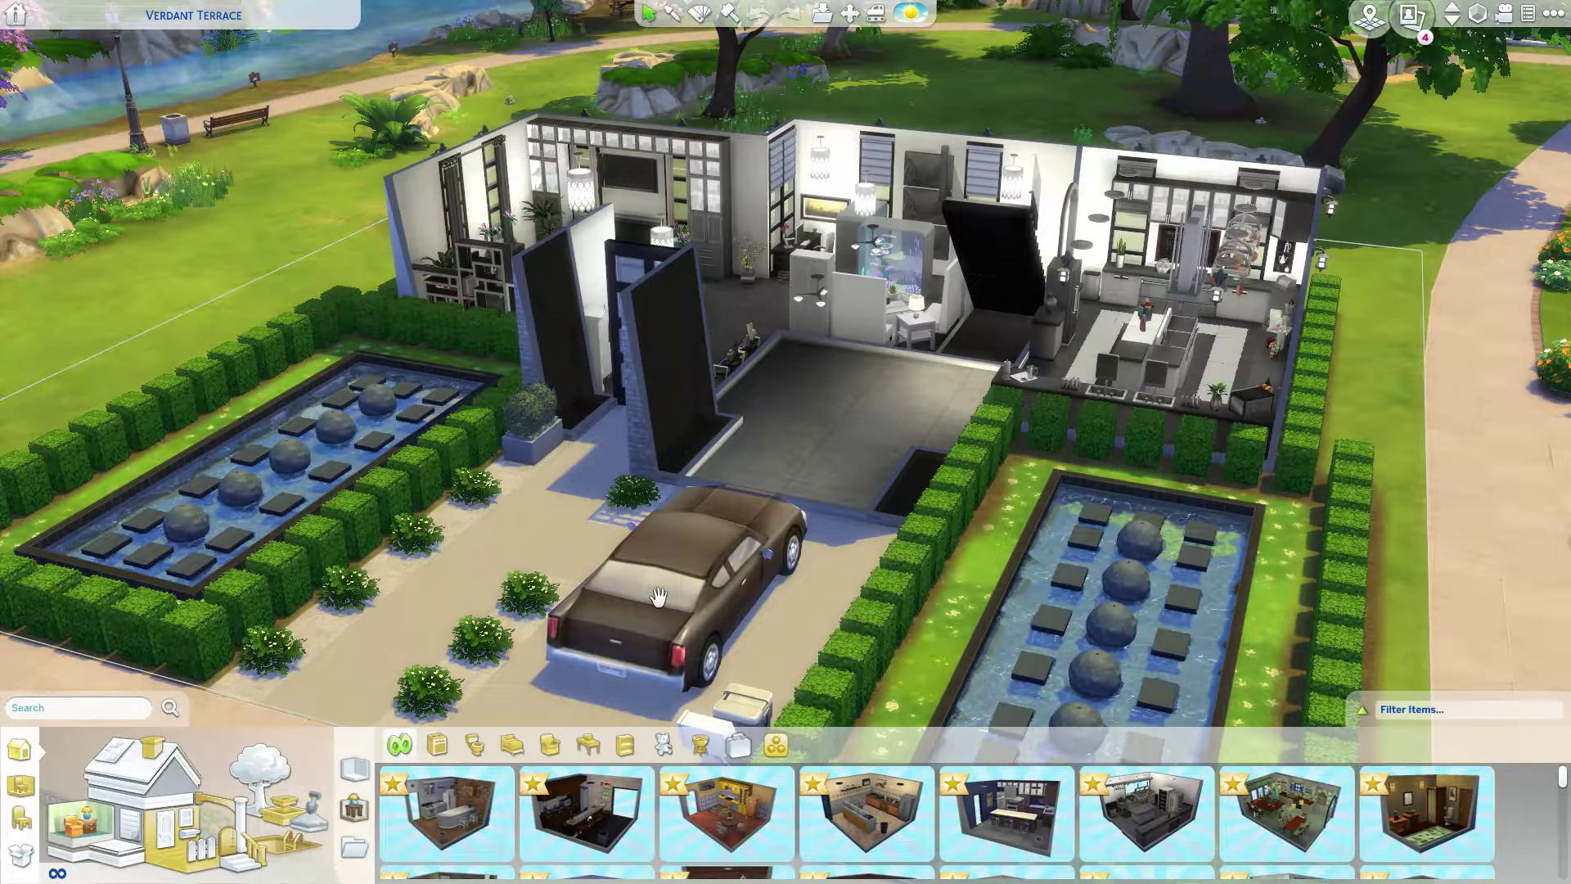
Step: Examine how the house and surroundings of the Verdant Terrace lot look in build mode from several angles and distances
scroll(769, 499, up, 3)
key(e)
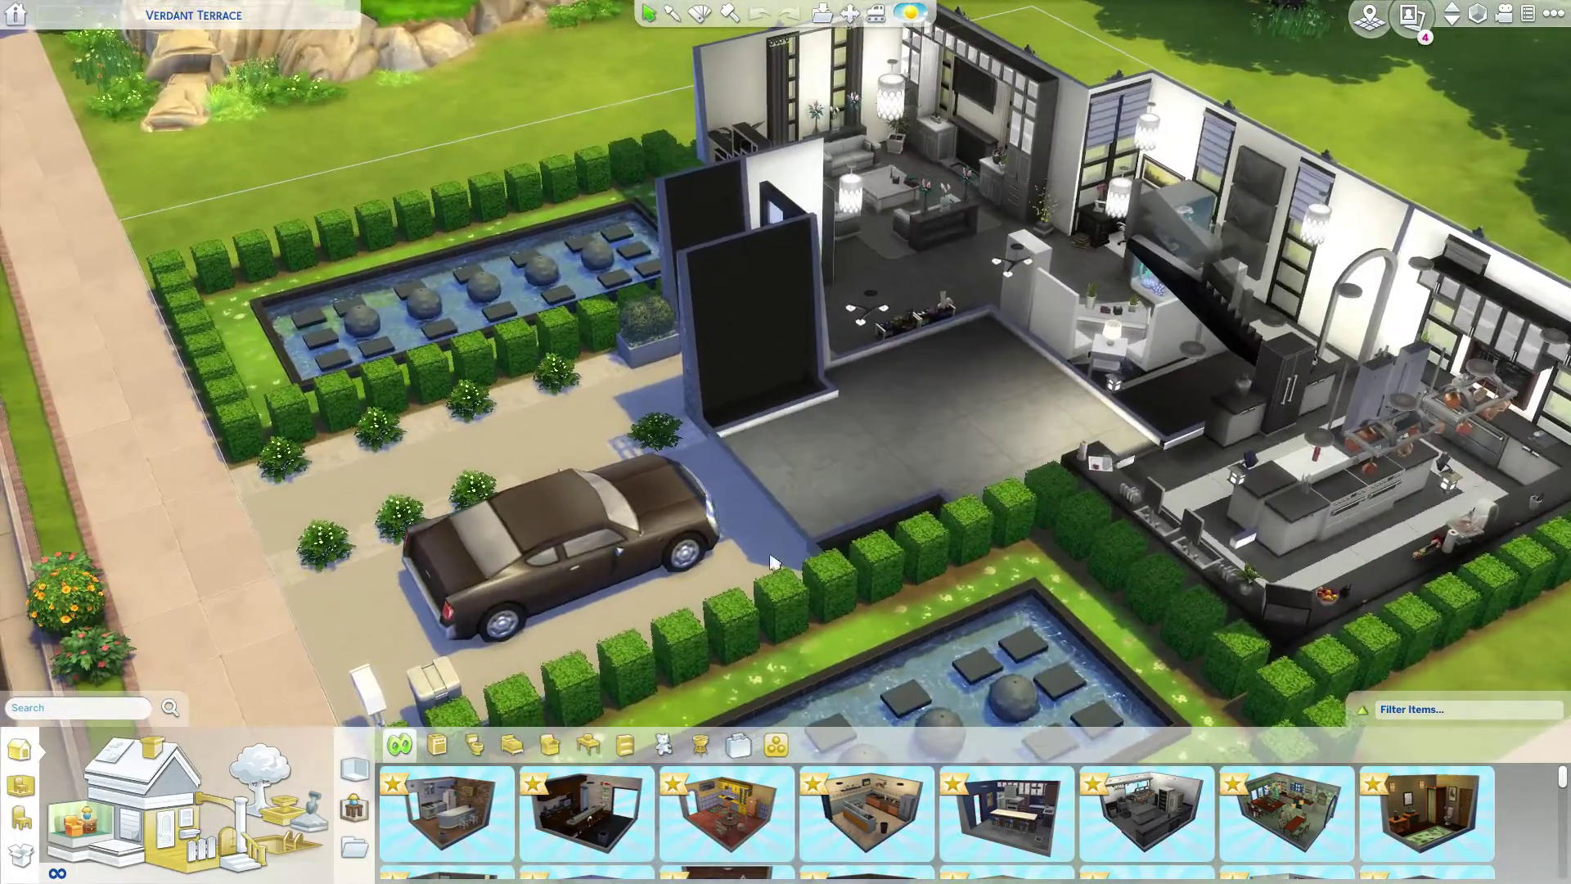
scroll(1037, 542, up, 5)
key(e)
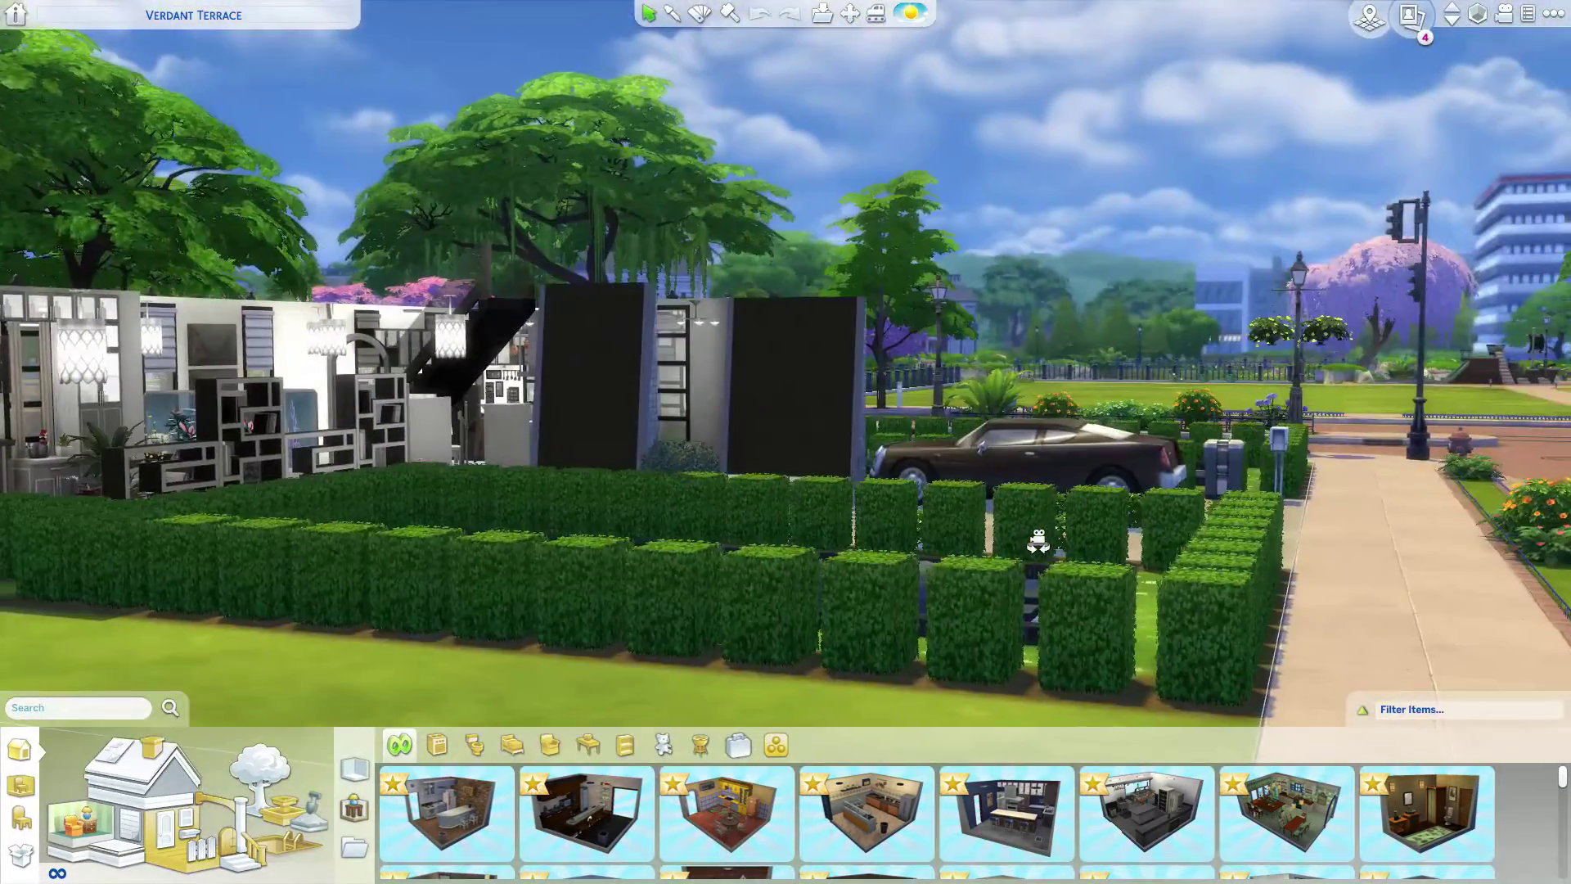
scroll(1037, 541, down, 5)
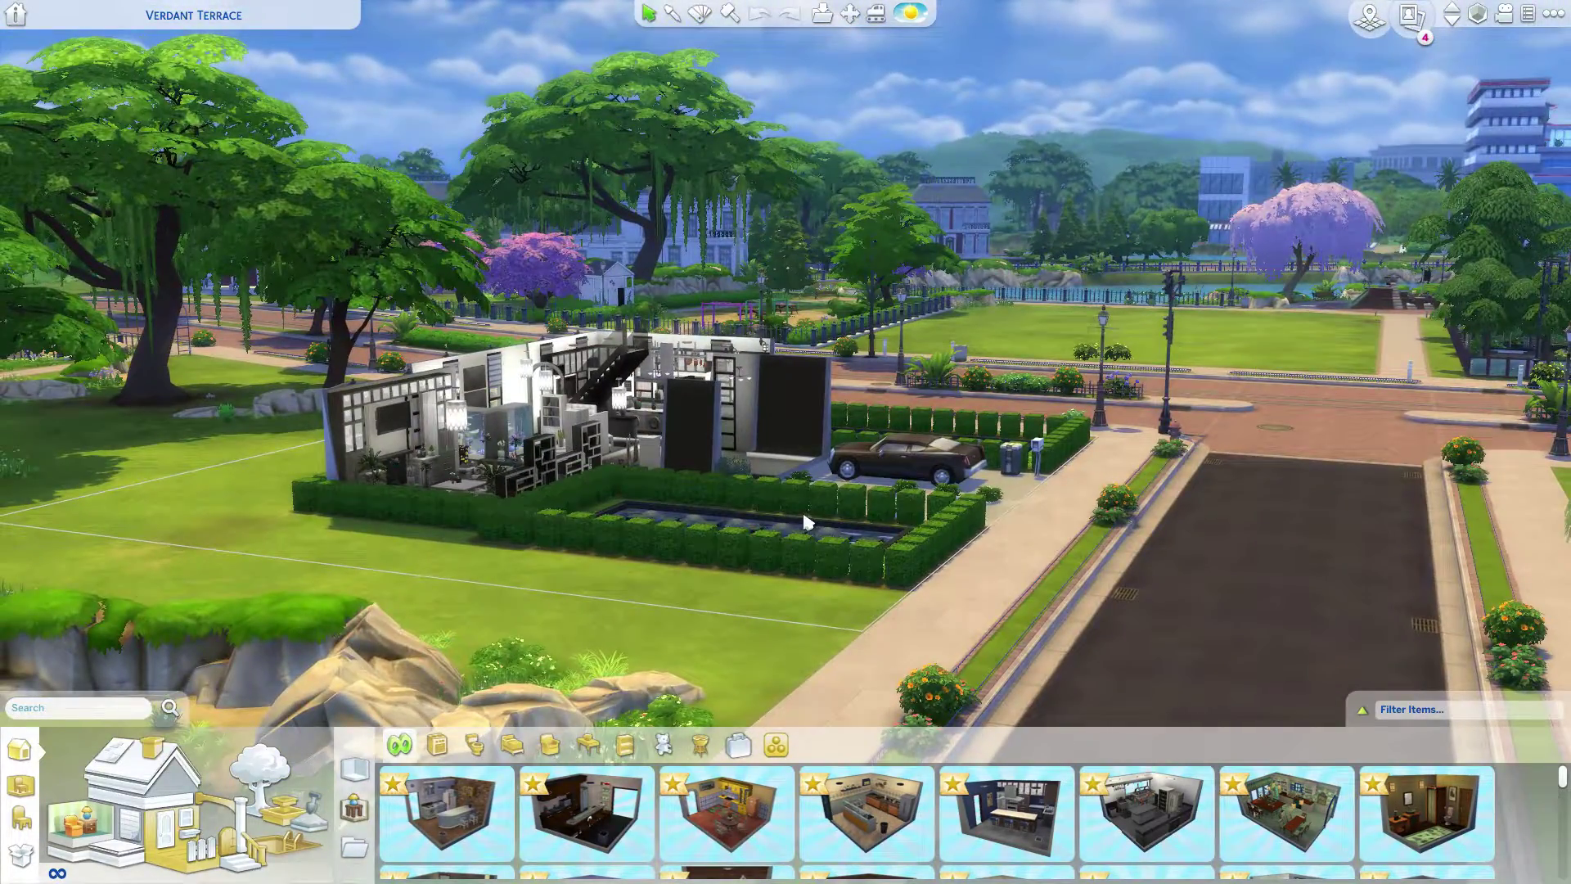
key(e)
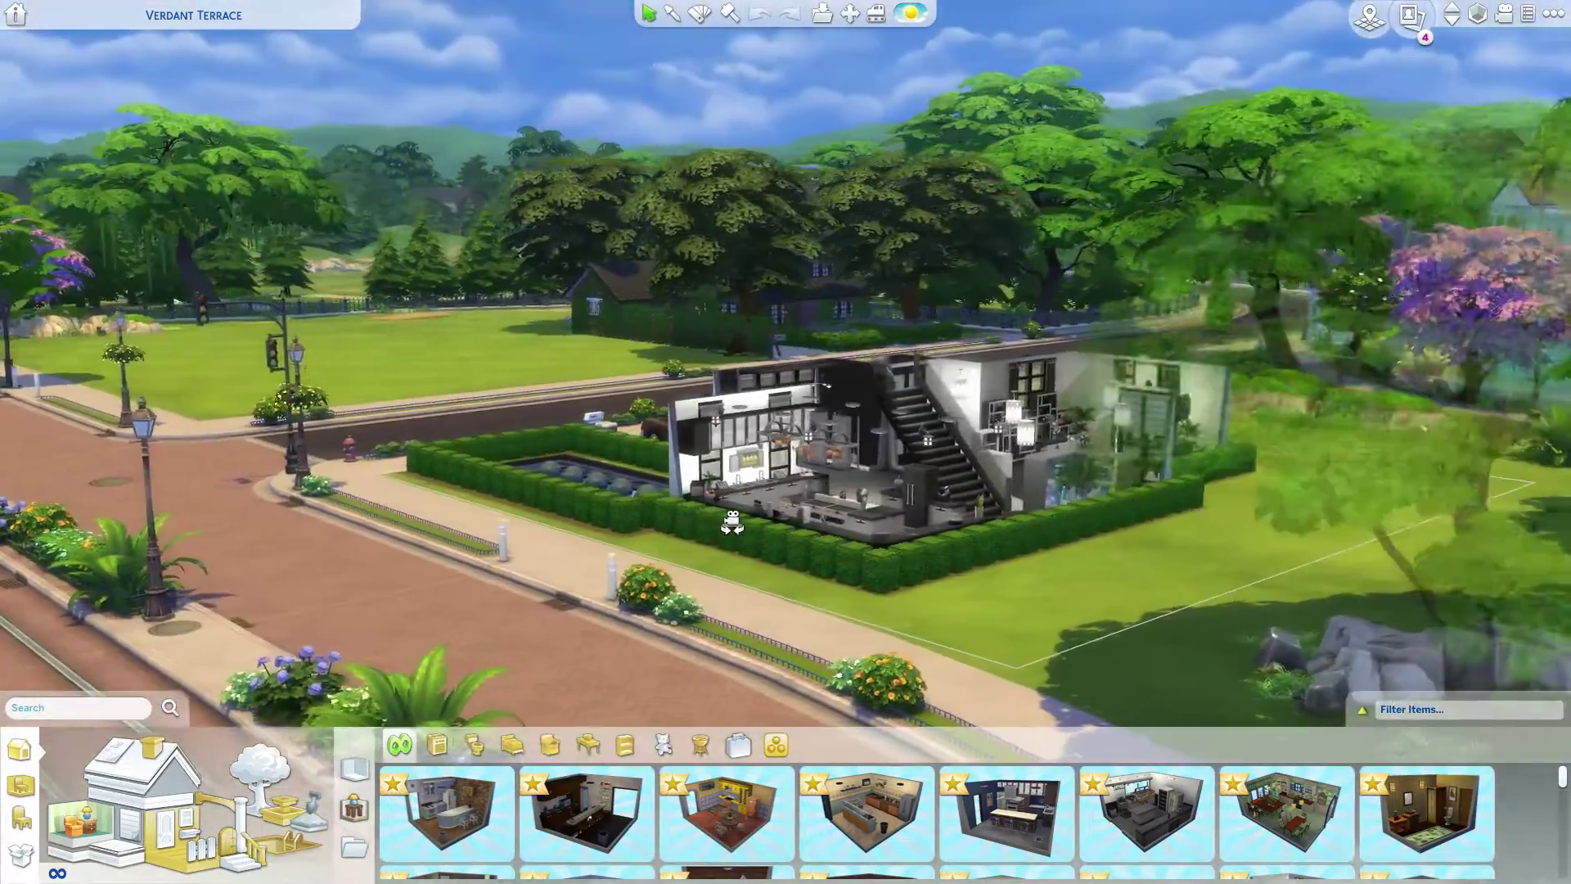
Step: Switch the active ReShade preset from no shade to UrbanSimsLeo.ini and close the overlay
key(e)
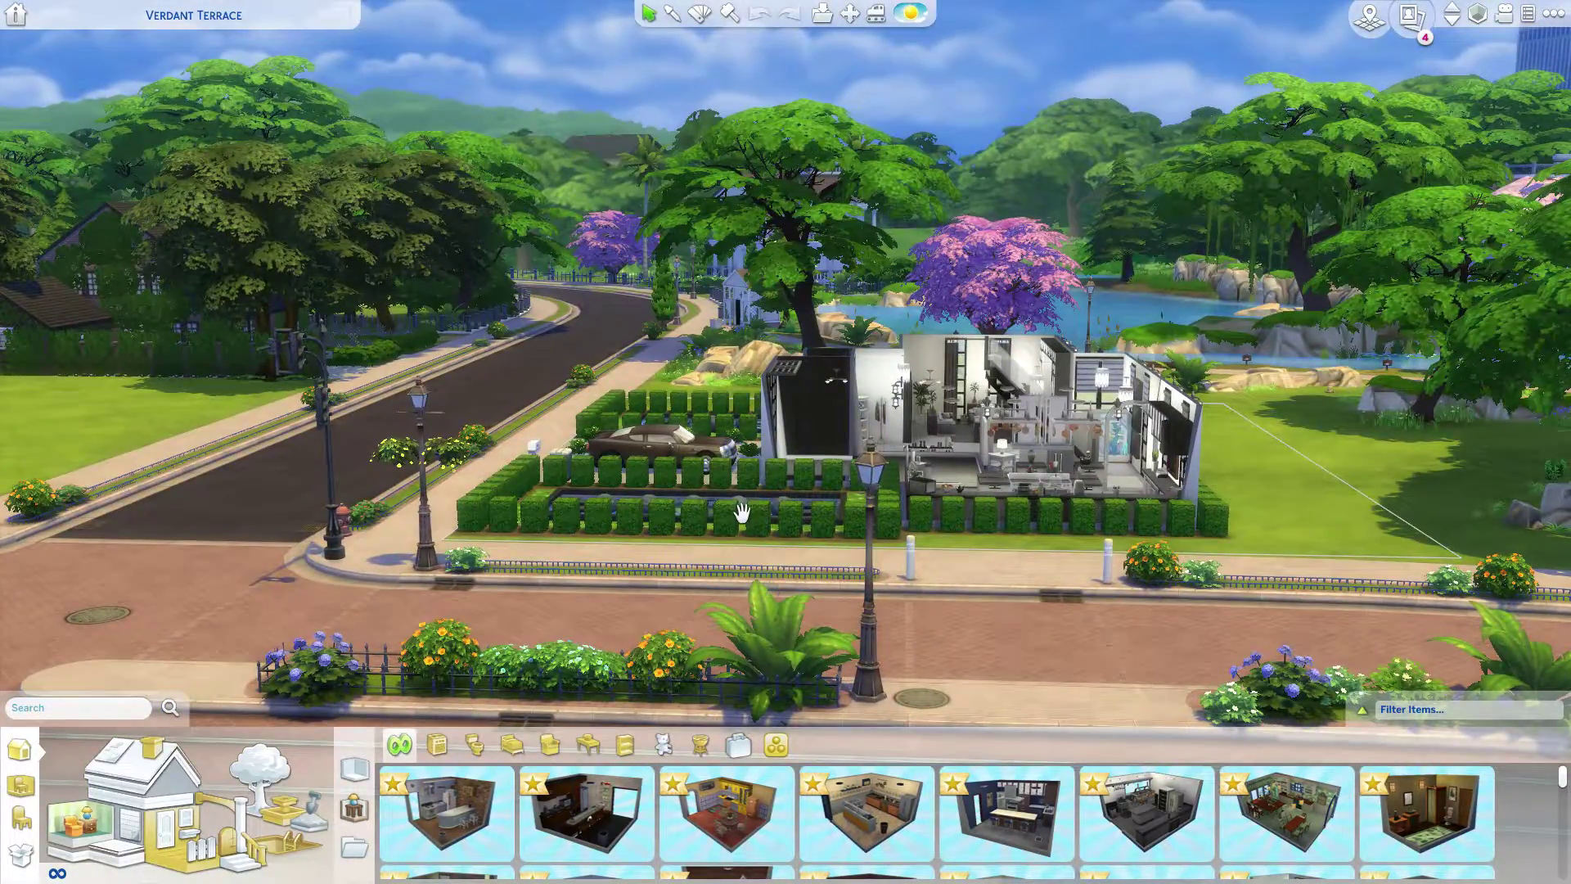
key(Home)
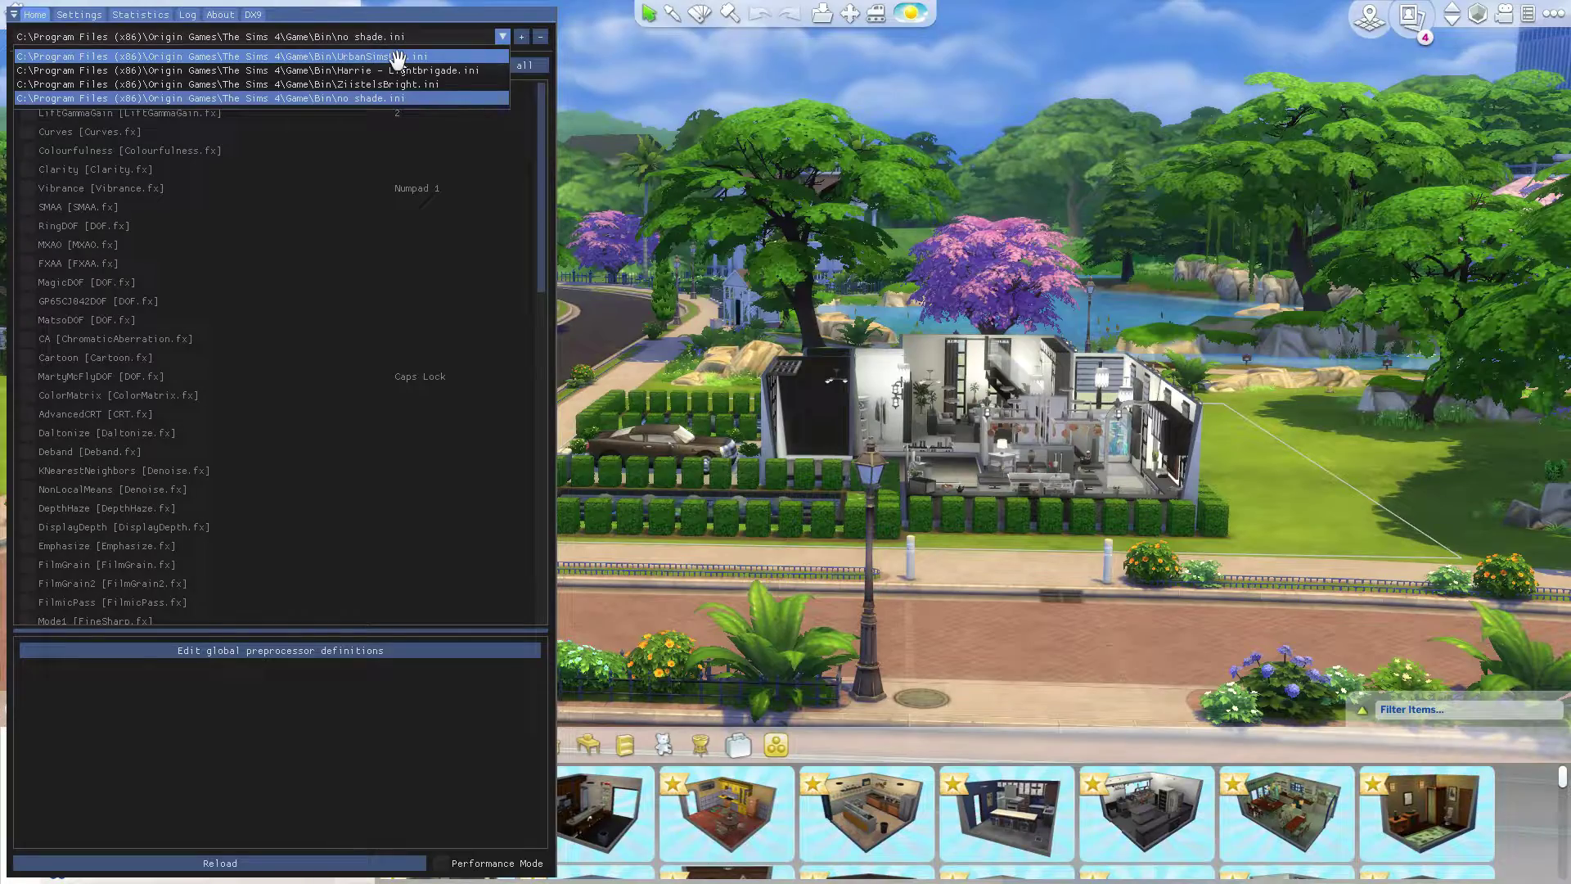
click(398, 57)
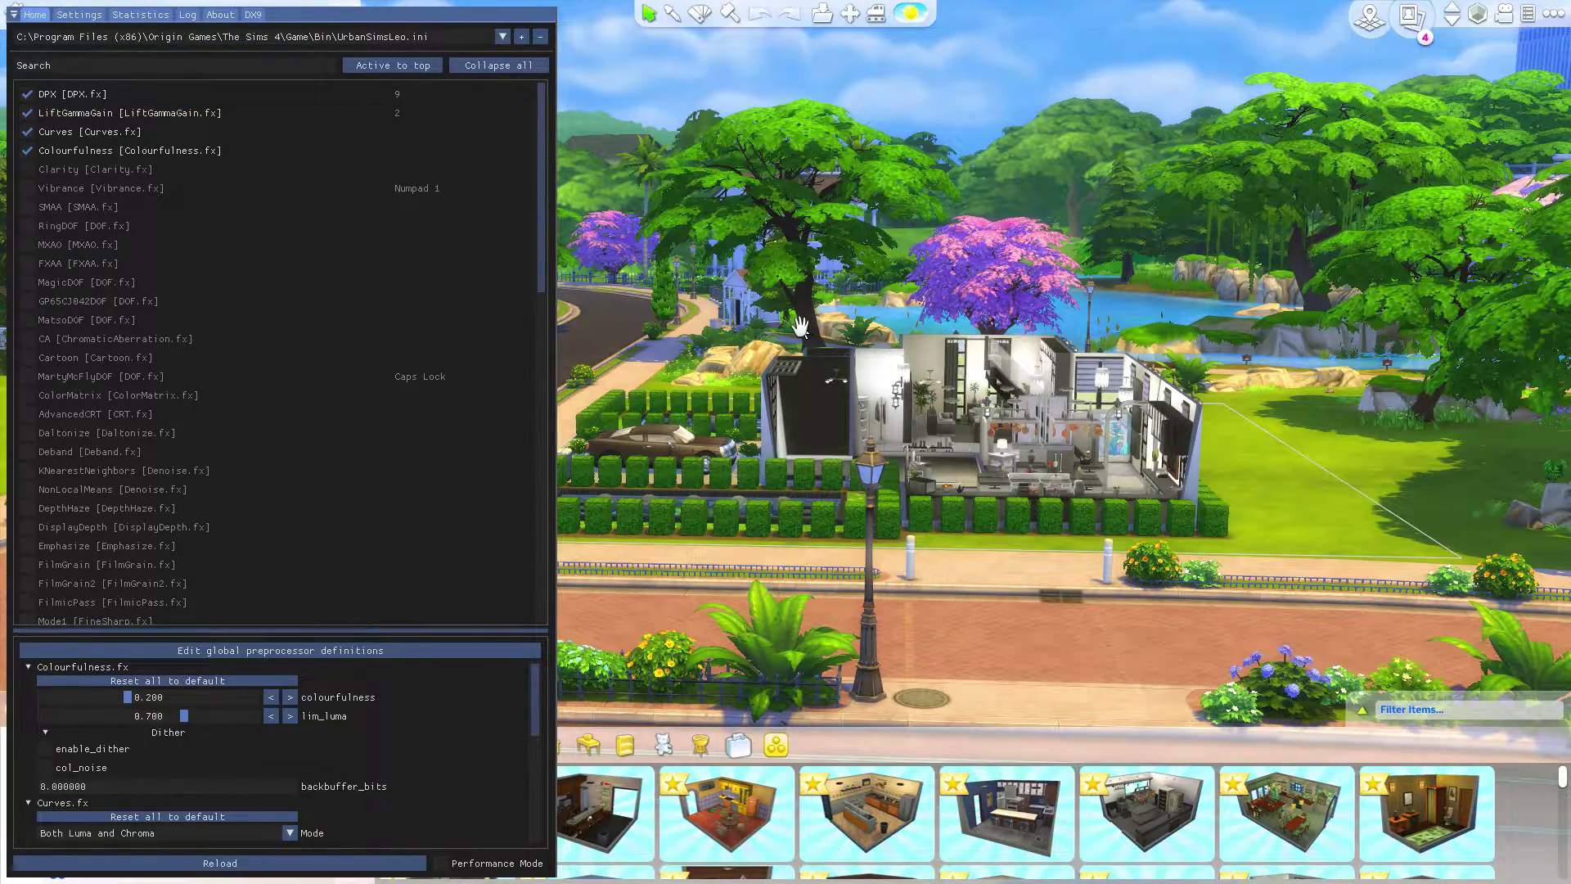
key(Home)
Step: Examine how the driveway, ponds and kitchen interior of the house look with the UrbanSimsLeo preset from close and far
key(q)
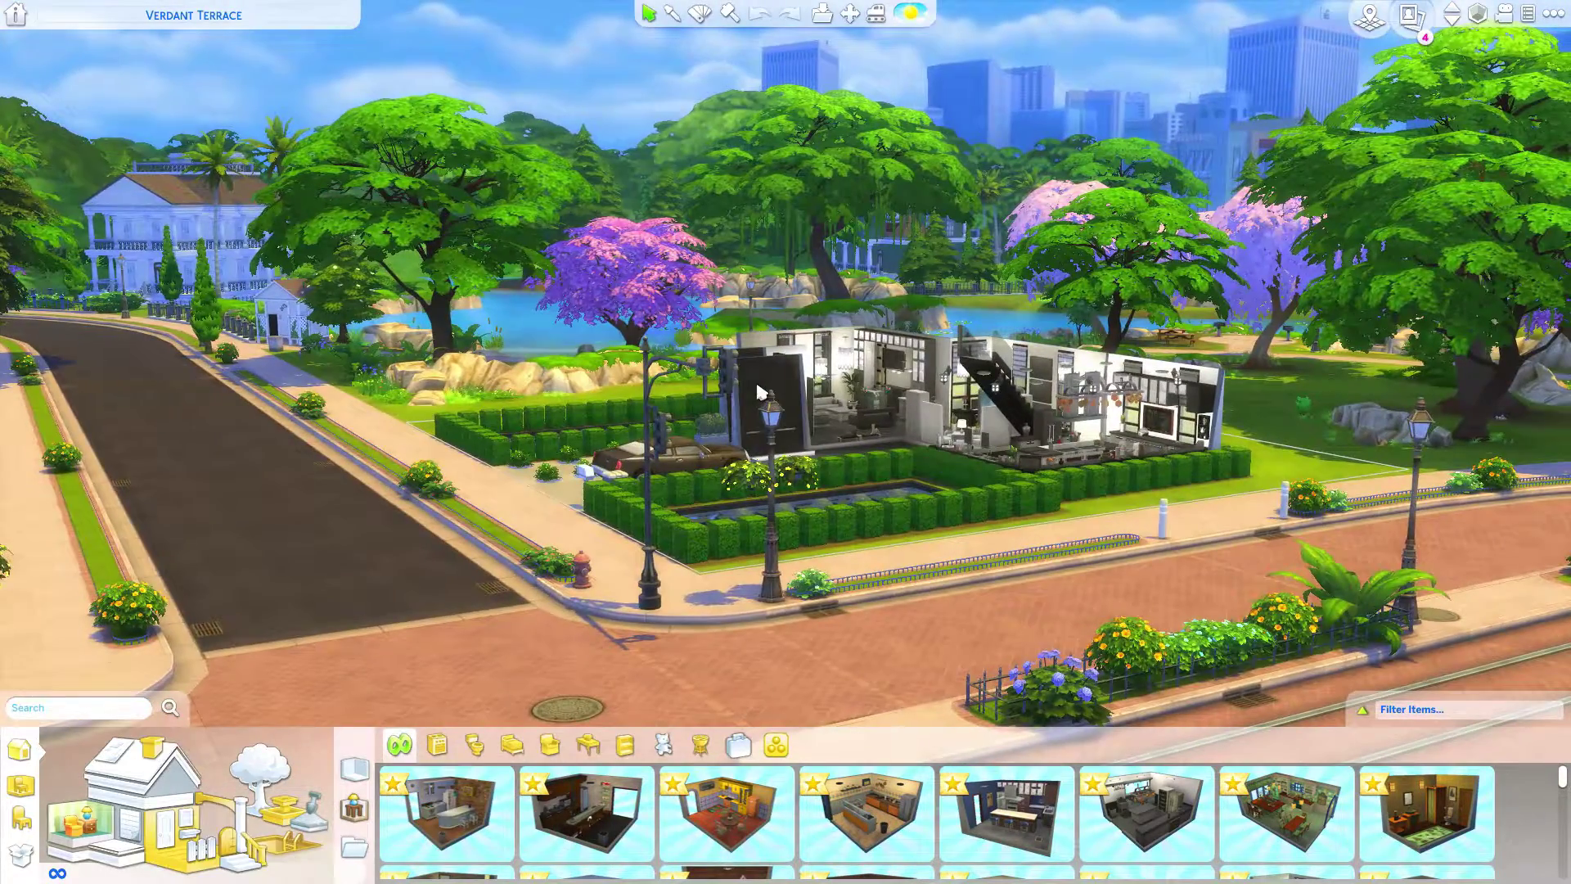
scroll(754, 362, up, 5)
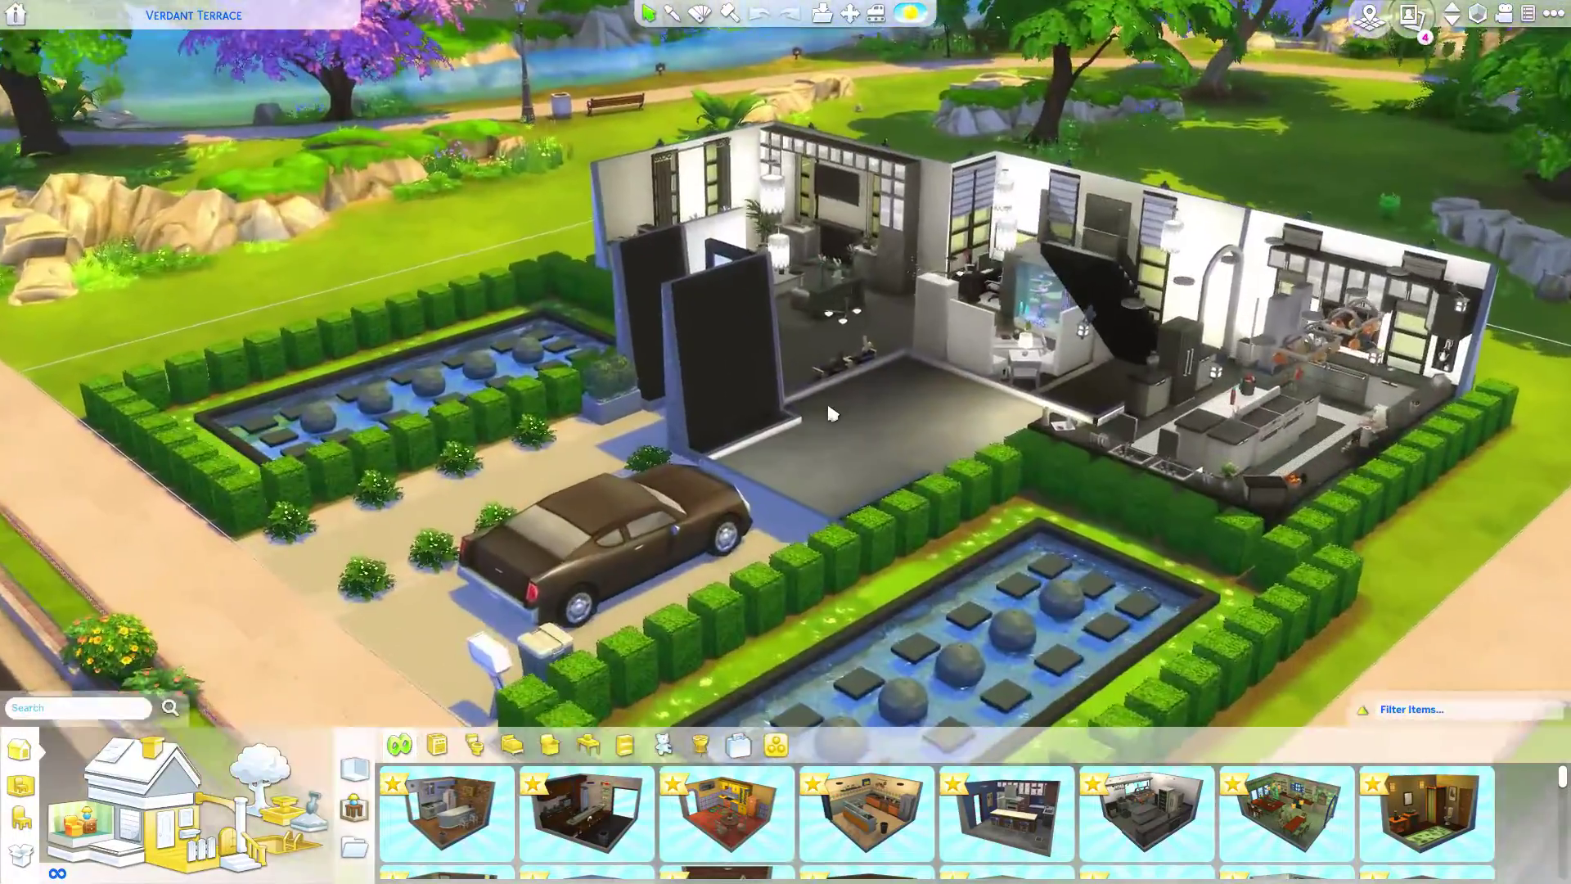
scroll(829, 413, down, 3)
key(q)
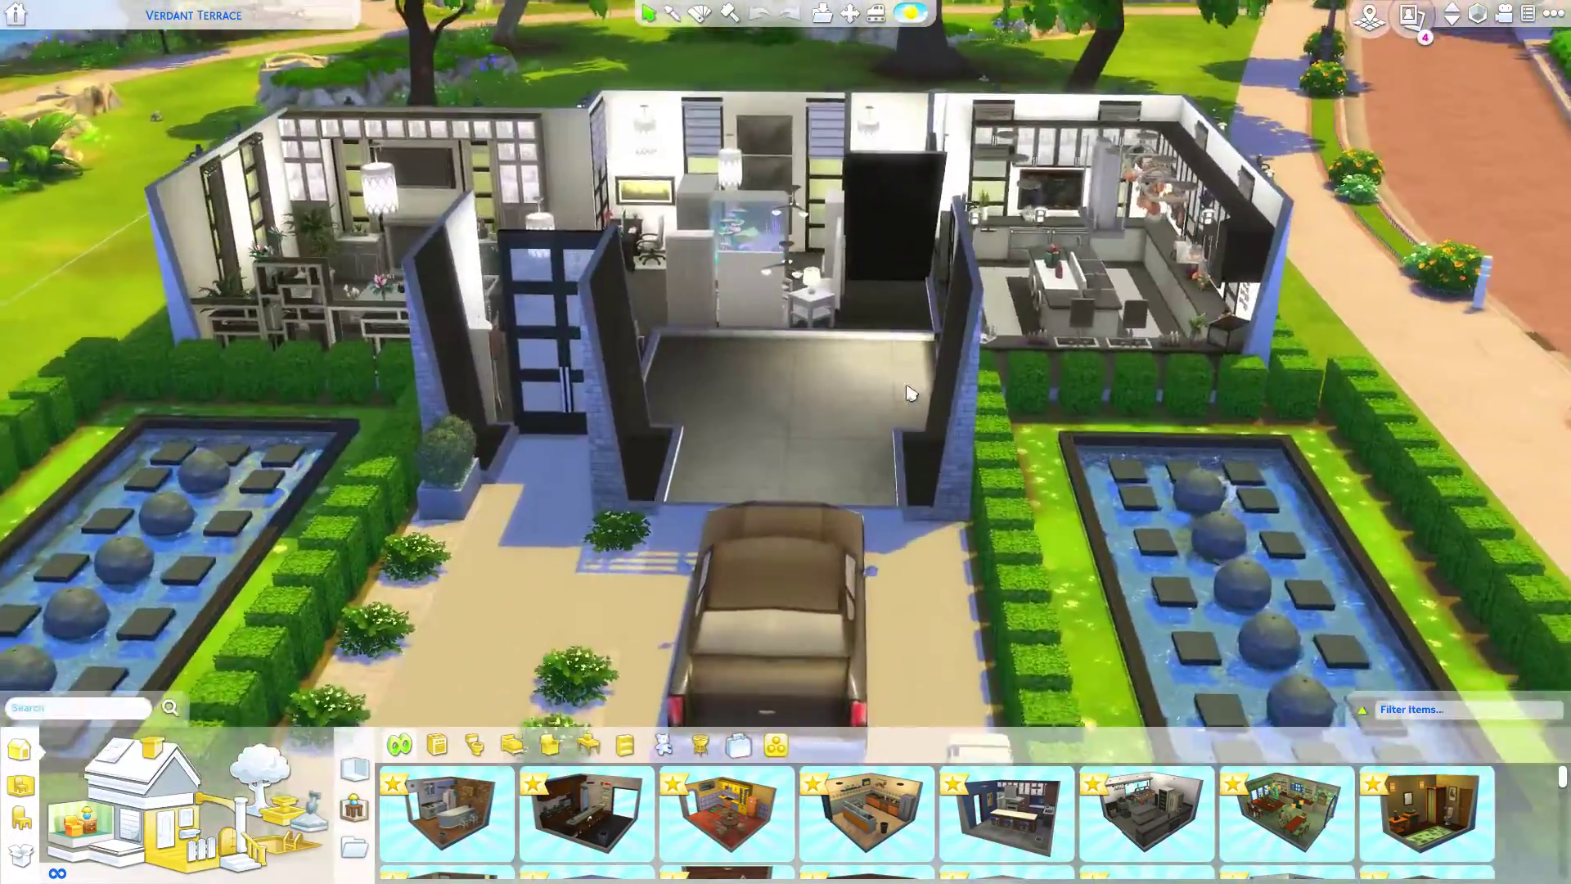
scroll(911, 393, up, 3)
key(e)
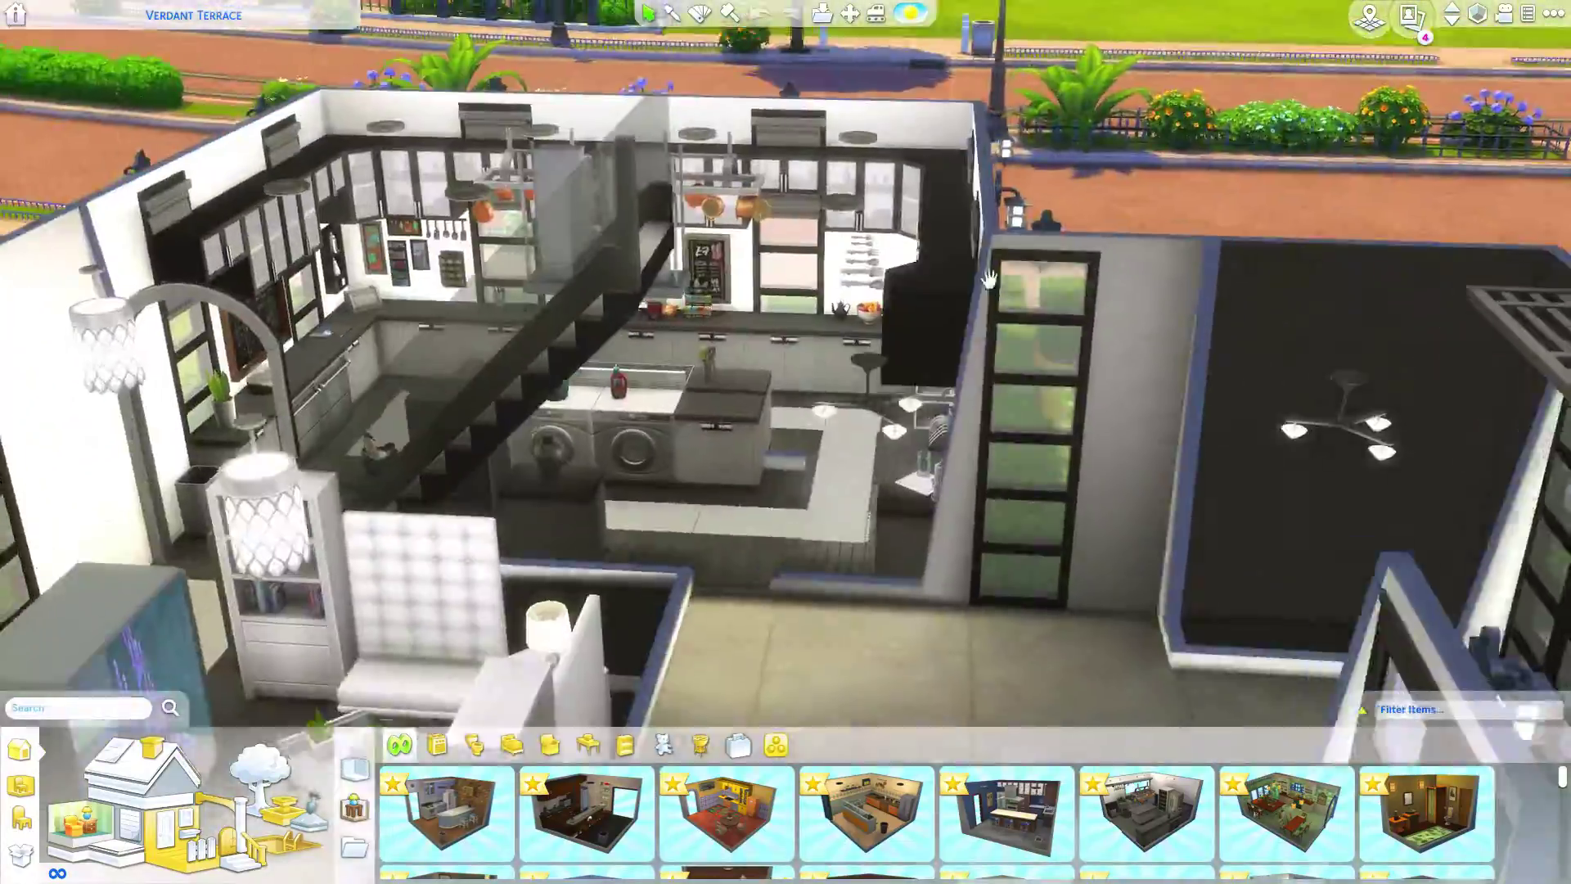
scroll(988, 278, up, 3)
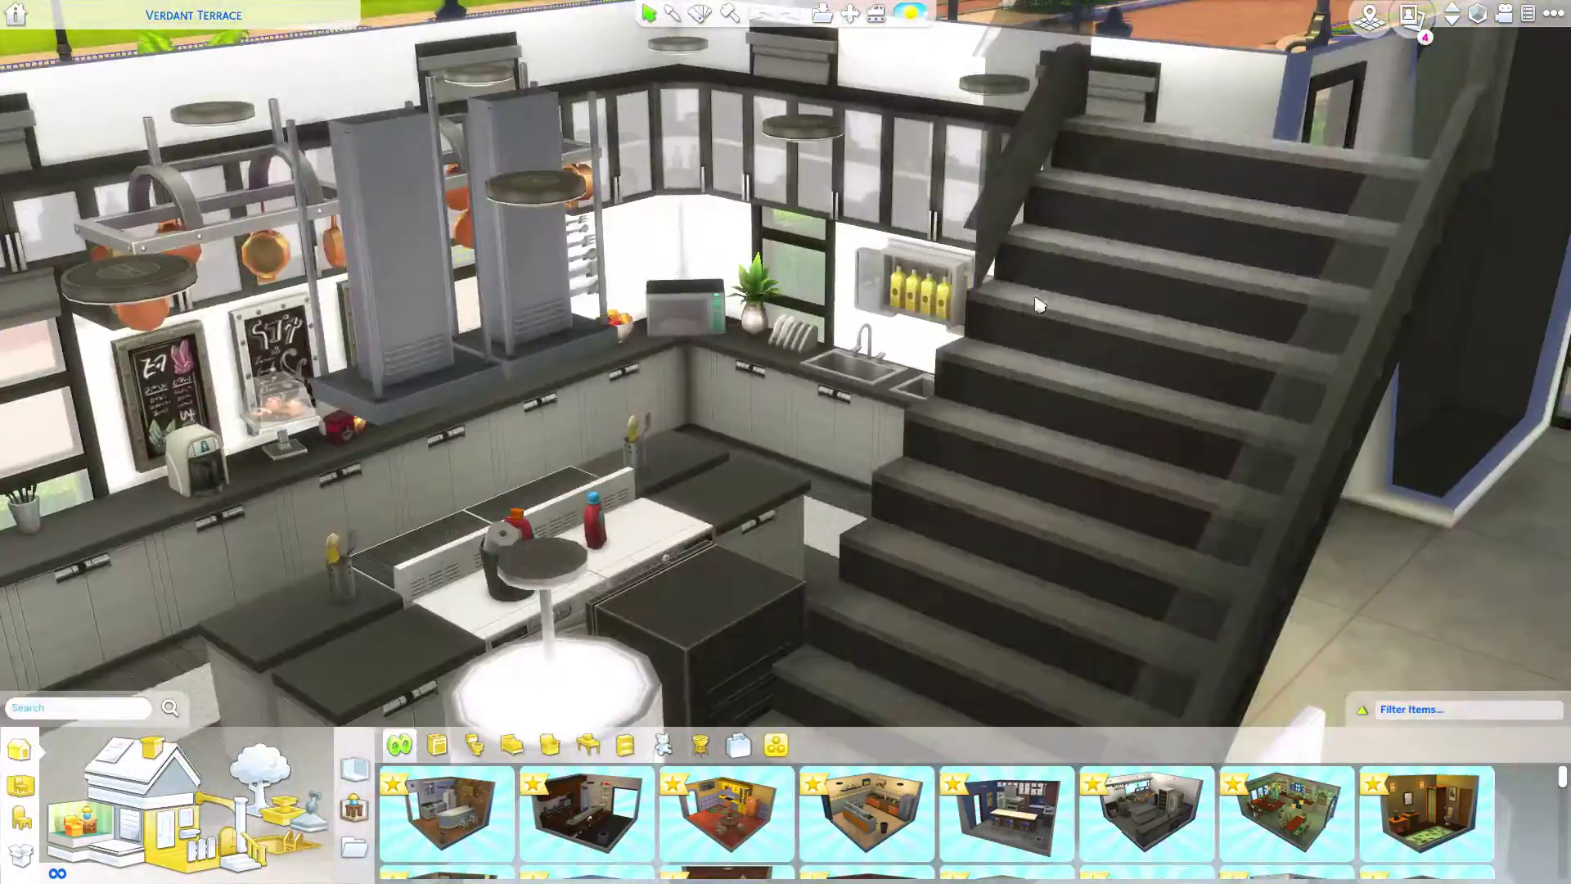
scroll(1055, 319, down, 6)
scroll(1068, 327, up, 6)
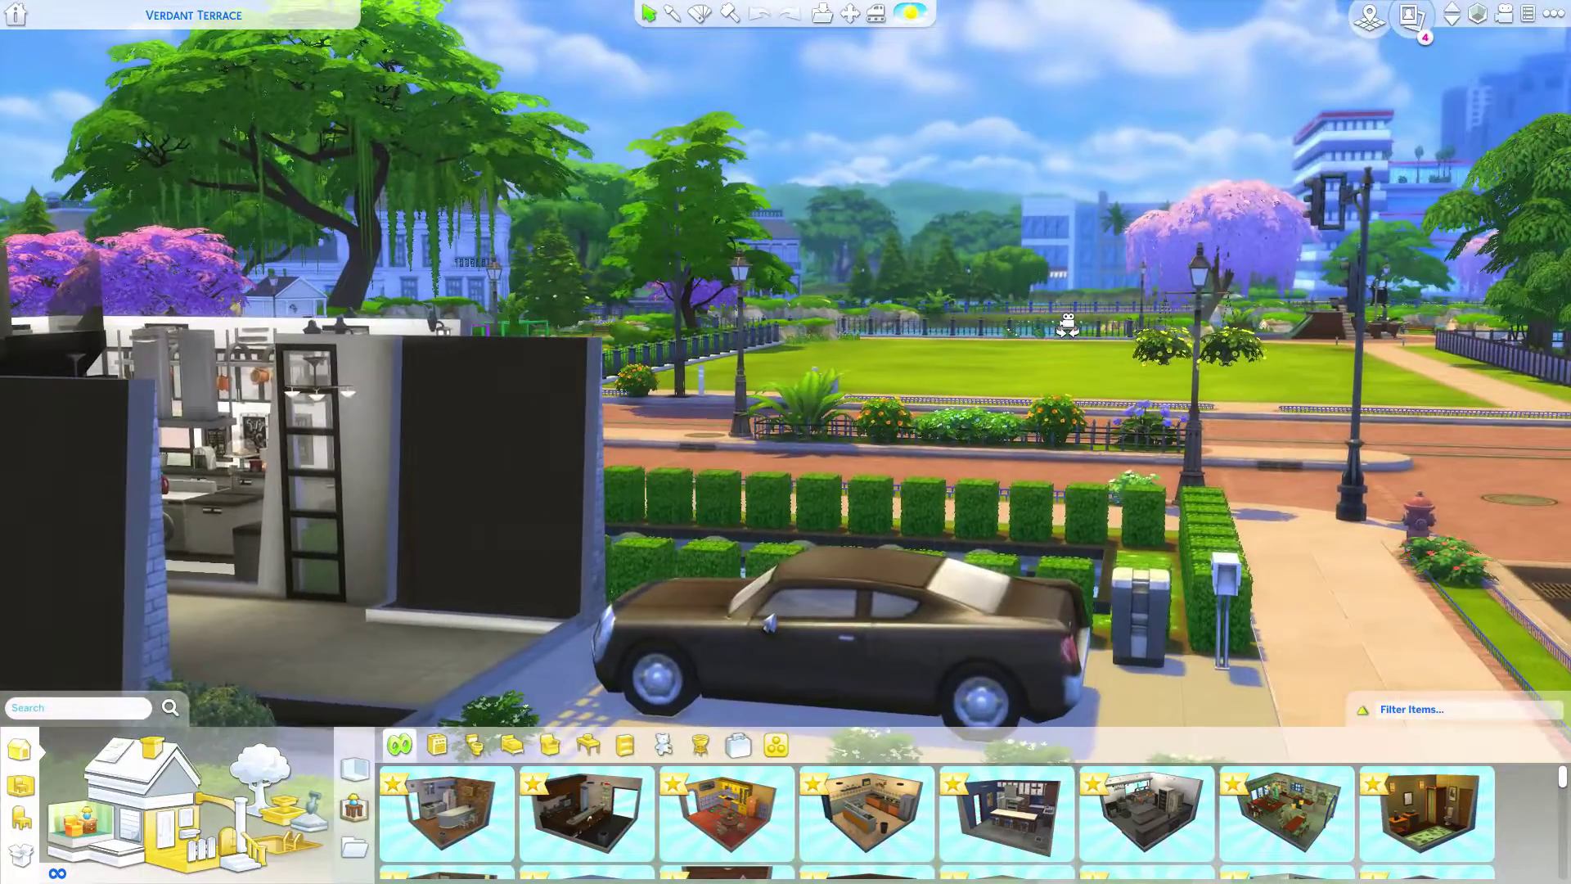
Step: Switch the ReShade preset to no shade.ini to compare the street and house without the lighting effects
key(Home)
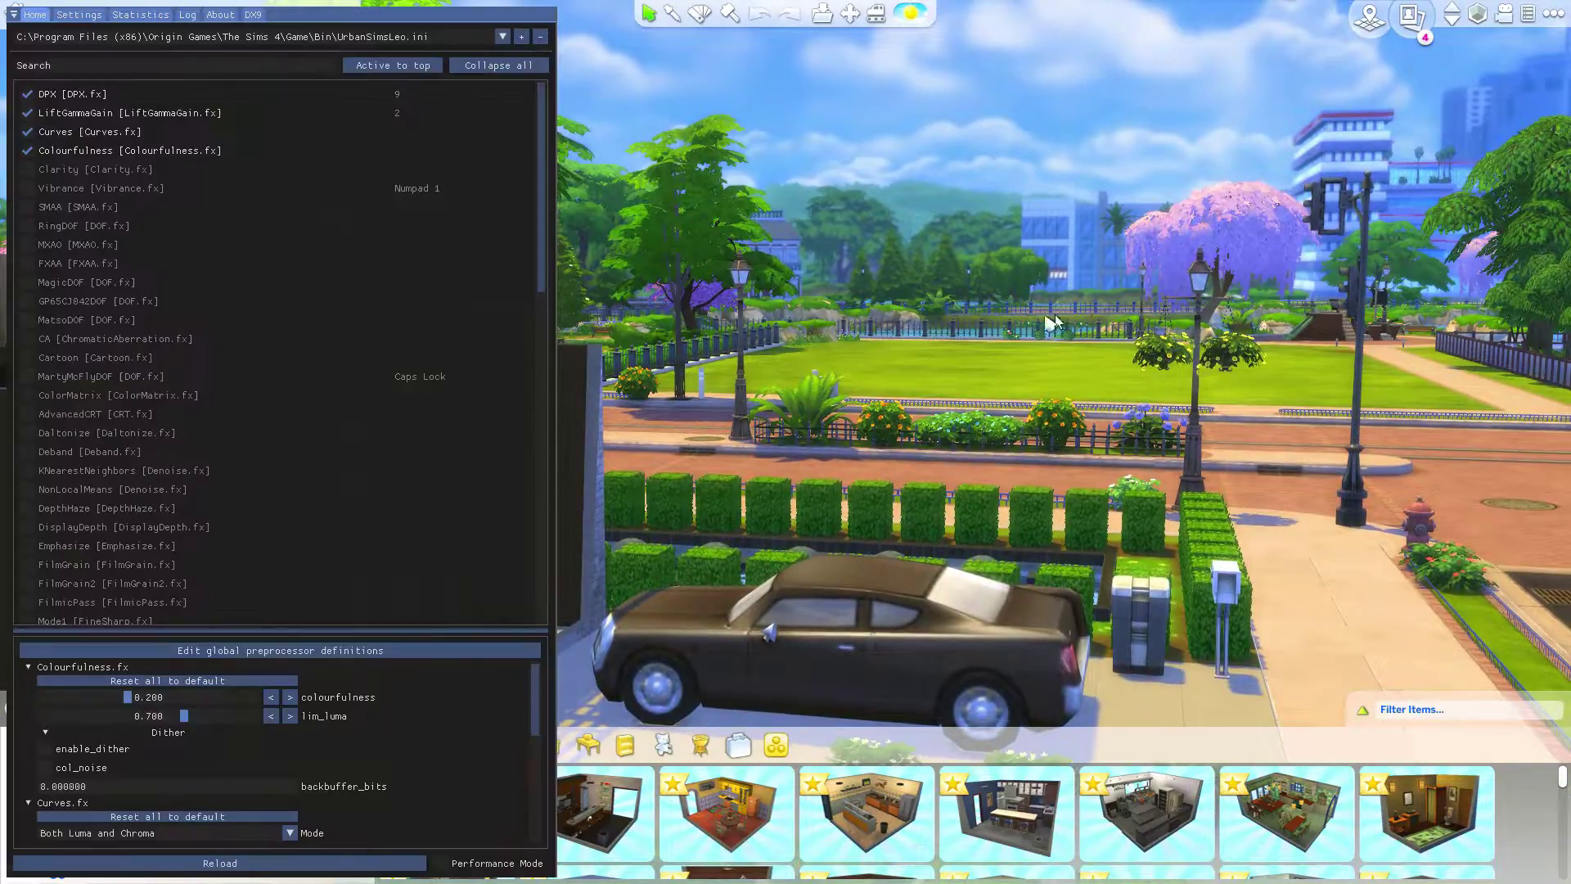
click(302, 37)
click(407, 102)
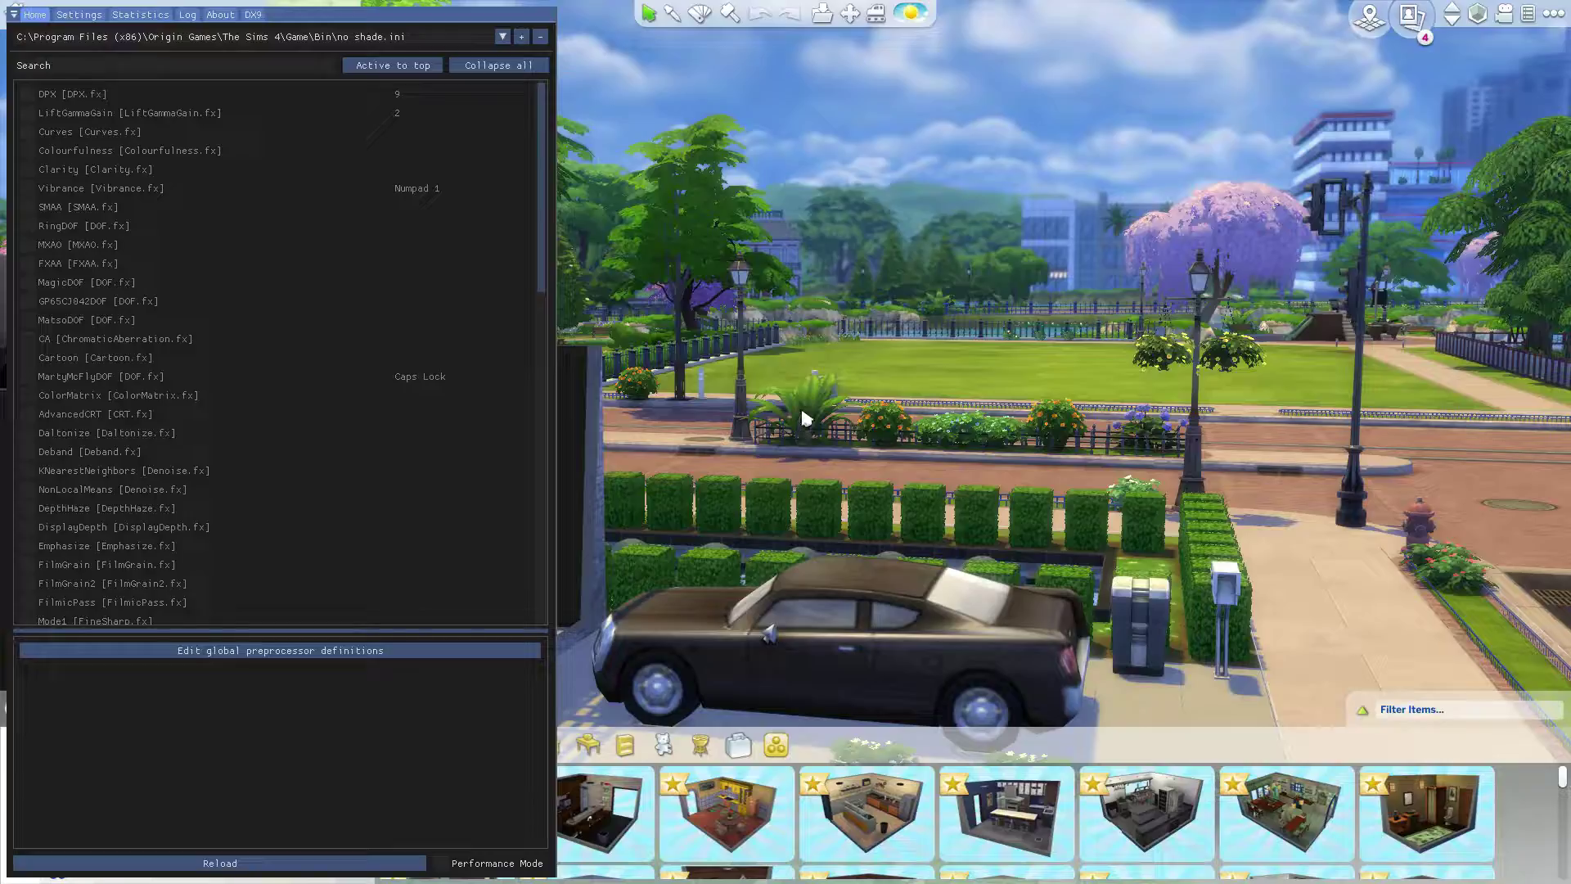
key(Home)
key(e)
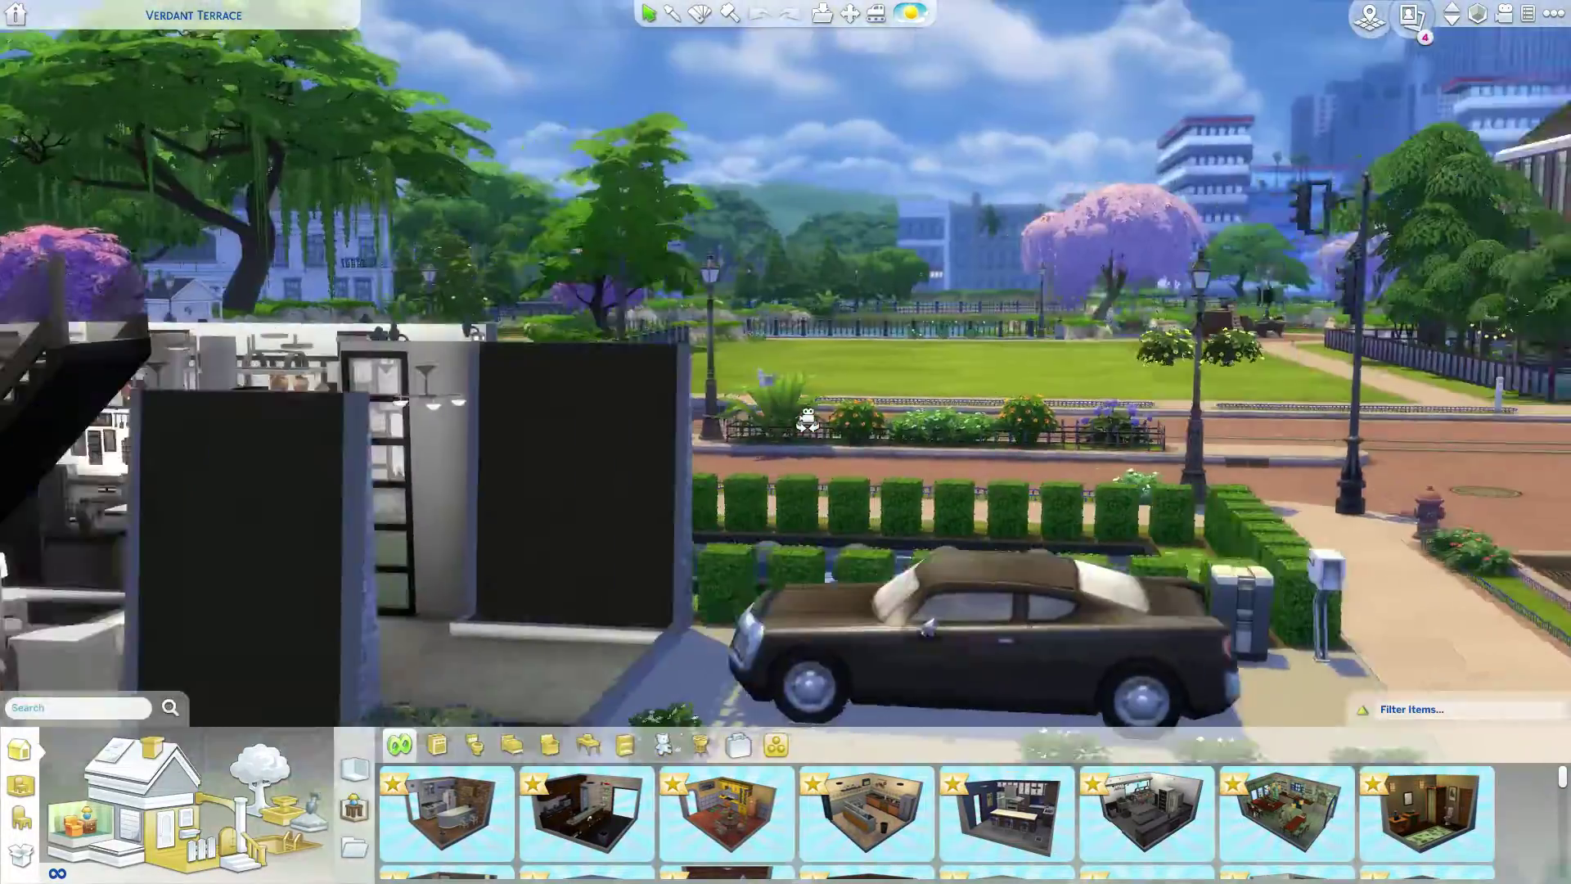
Step: Reactivate the UrbanSimsLeo.ini preset in ReShade and return to the unobstructed lot view
key(Home)
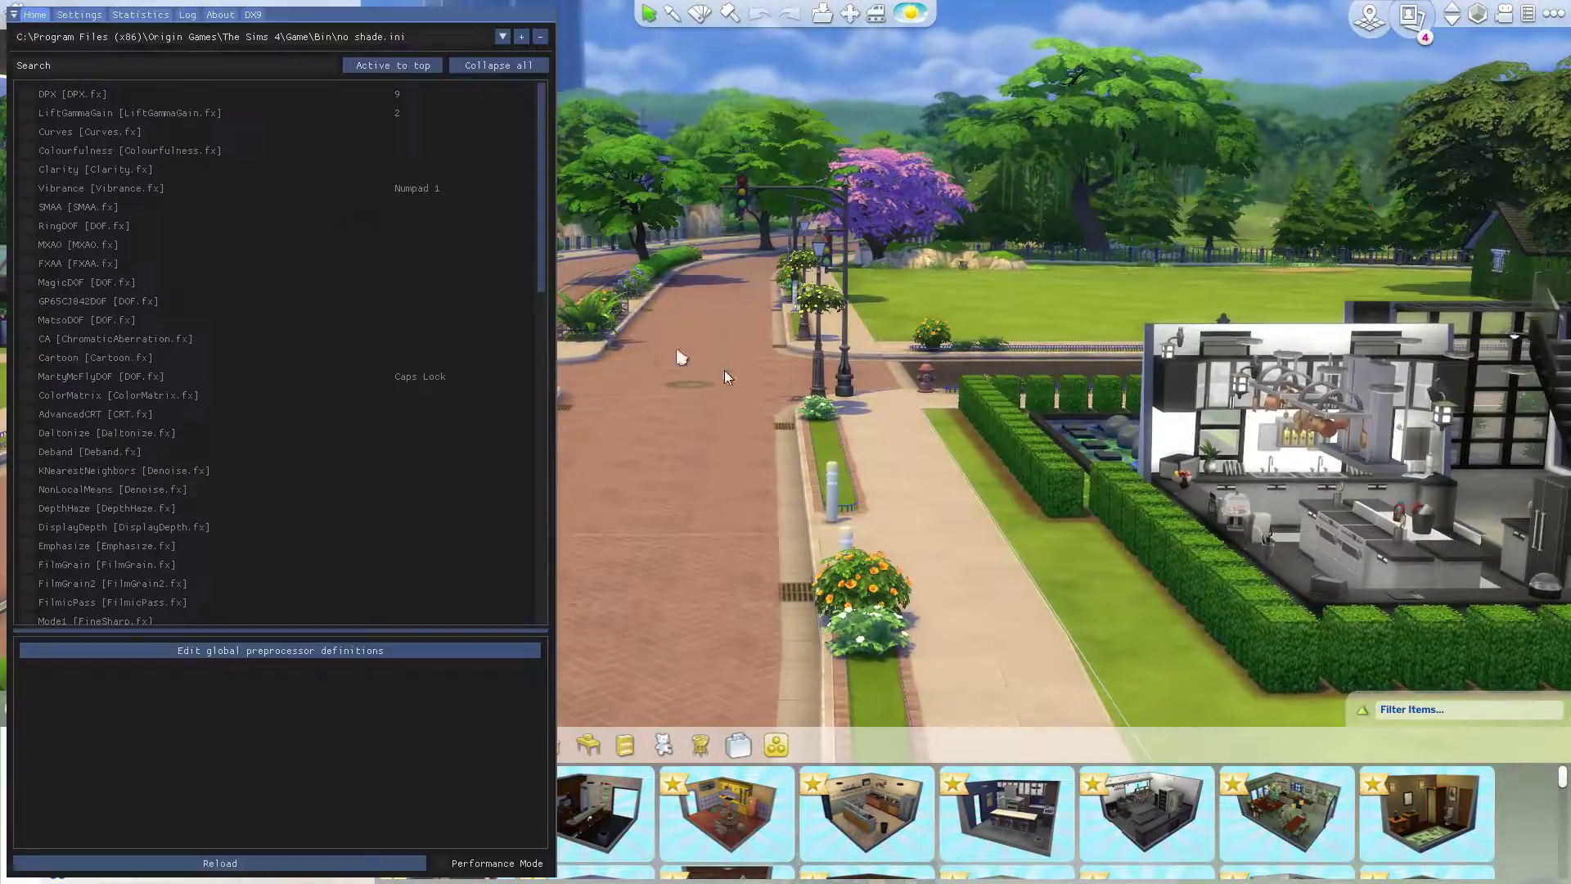
click(325, 36)
click(383, 72)
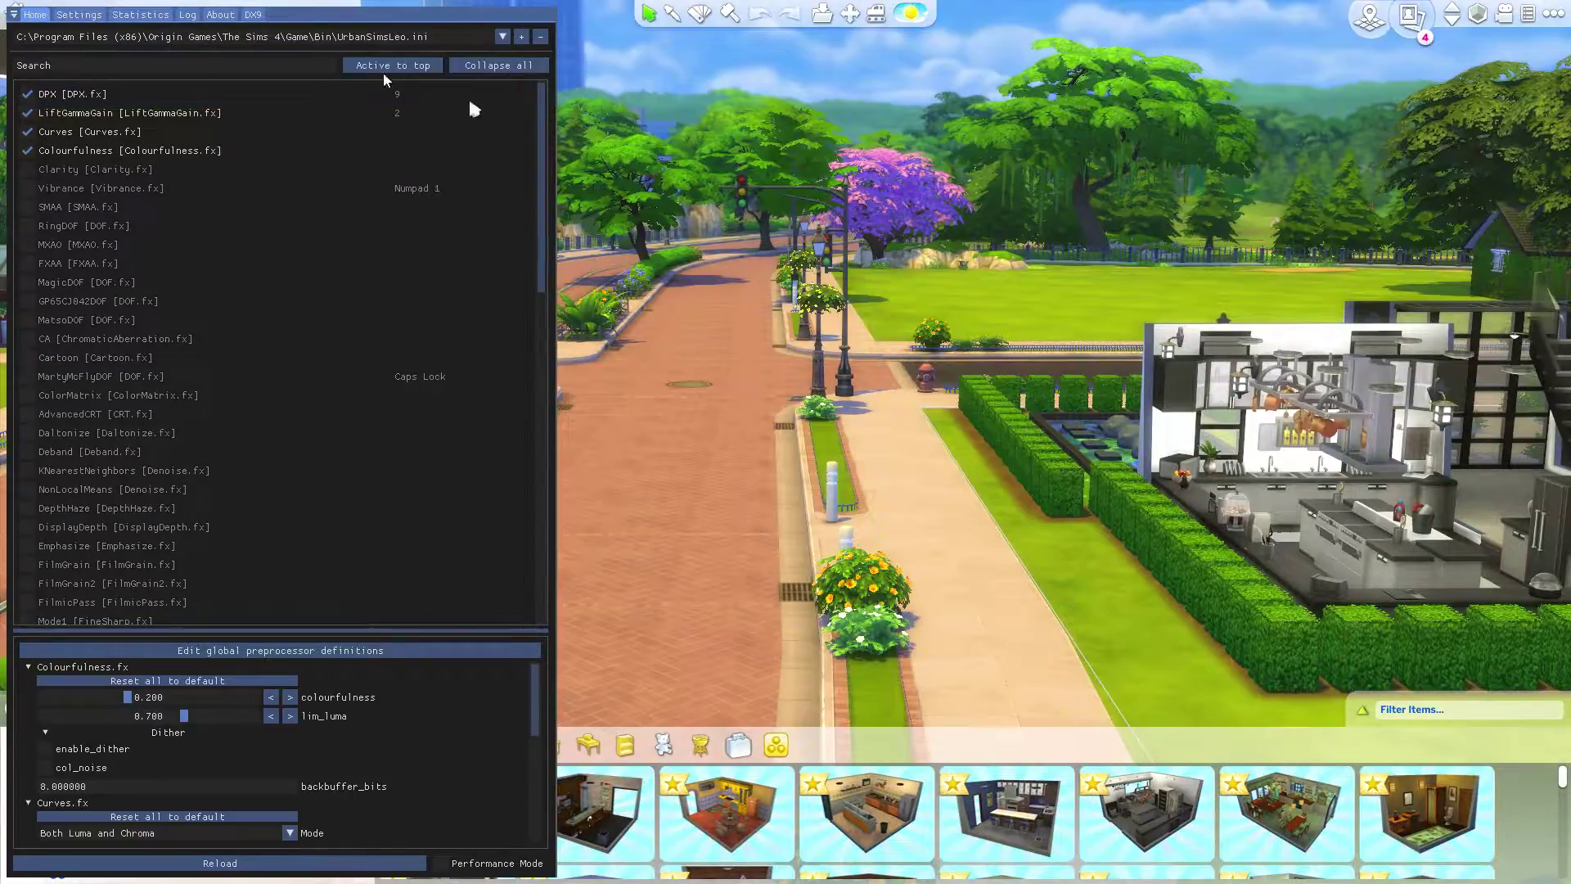
key(Home)
Step: Examine the house interior, the street and the distant skyline with the UrbanSimsLeo preset applied
key(e)
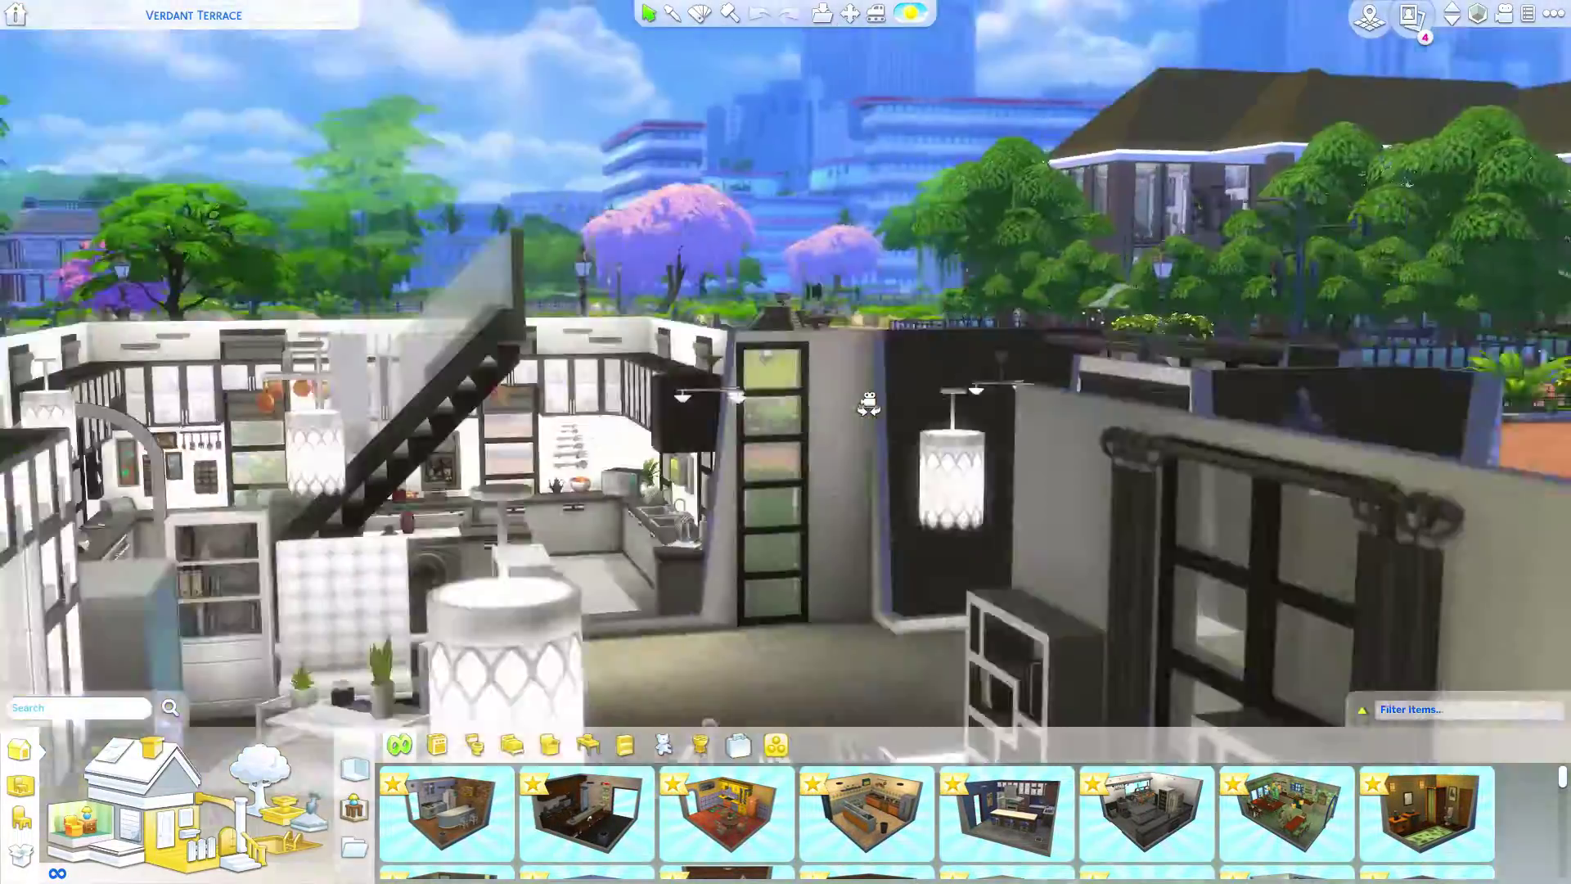
scroll(868, 402, down, 5)
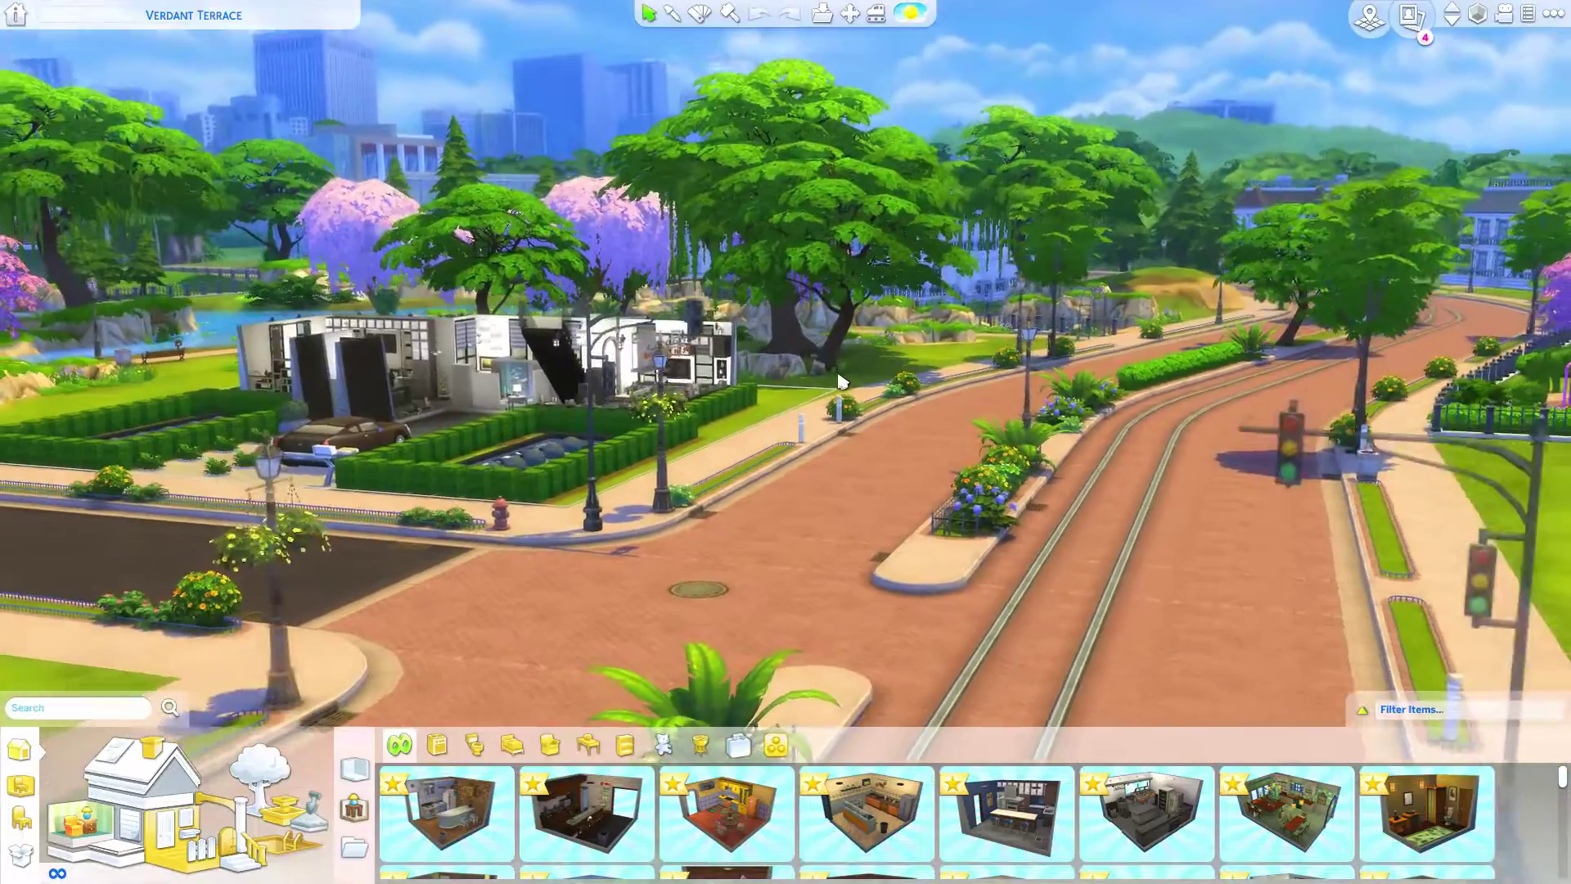
key(e)
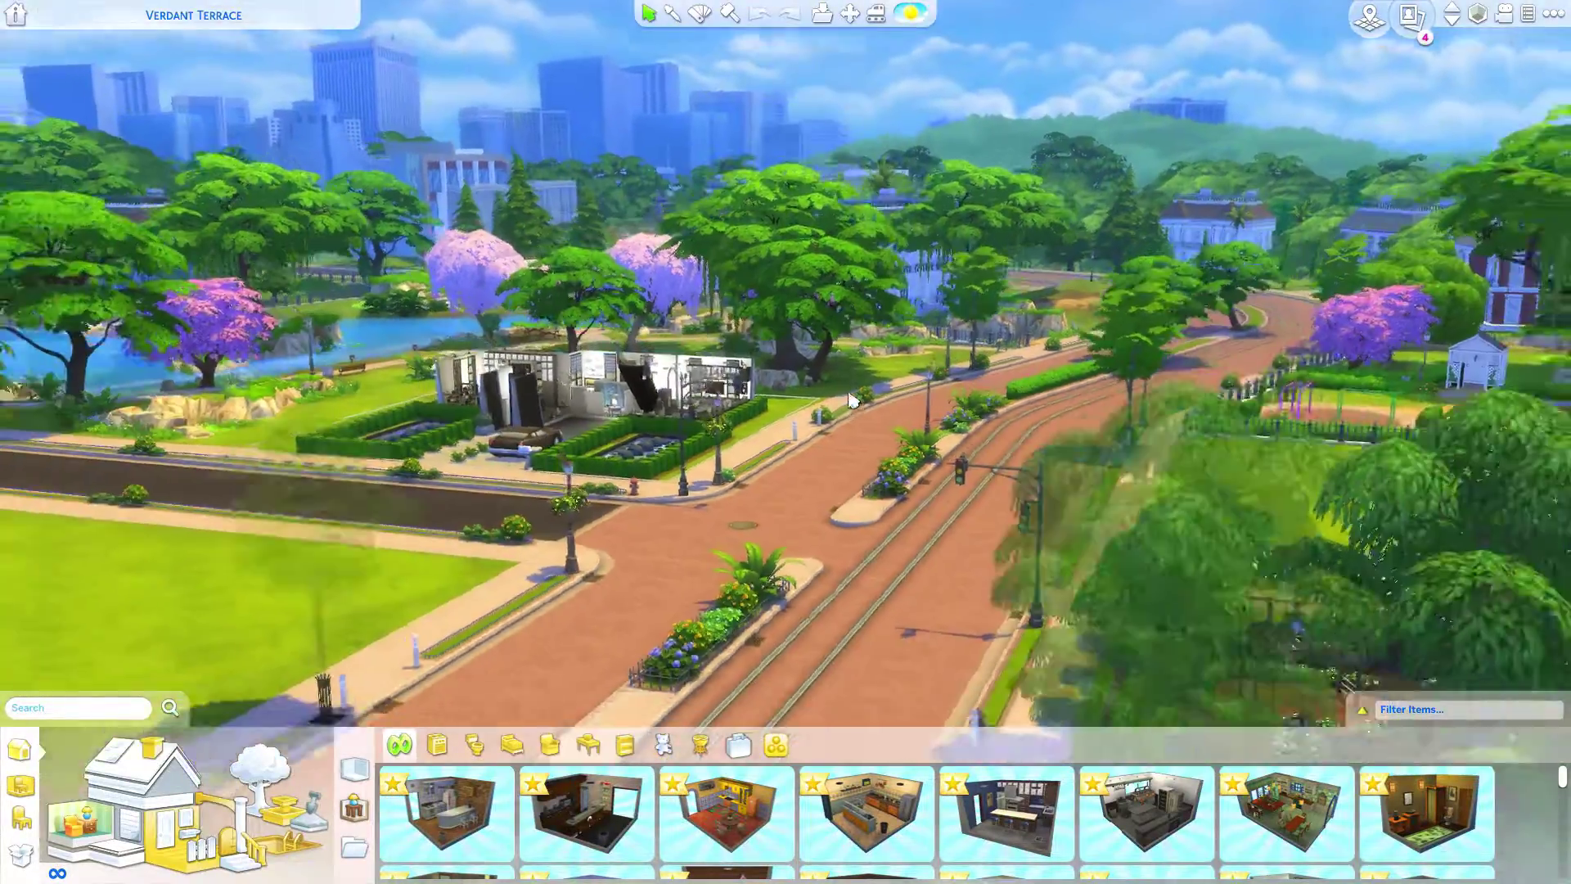
scroll(854, 391, up, 1)
scroll(854, 391, up, 4)
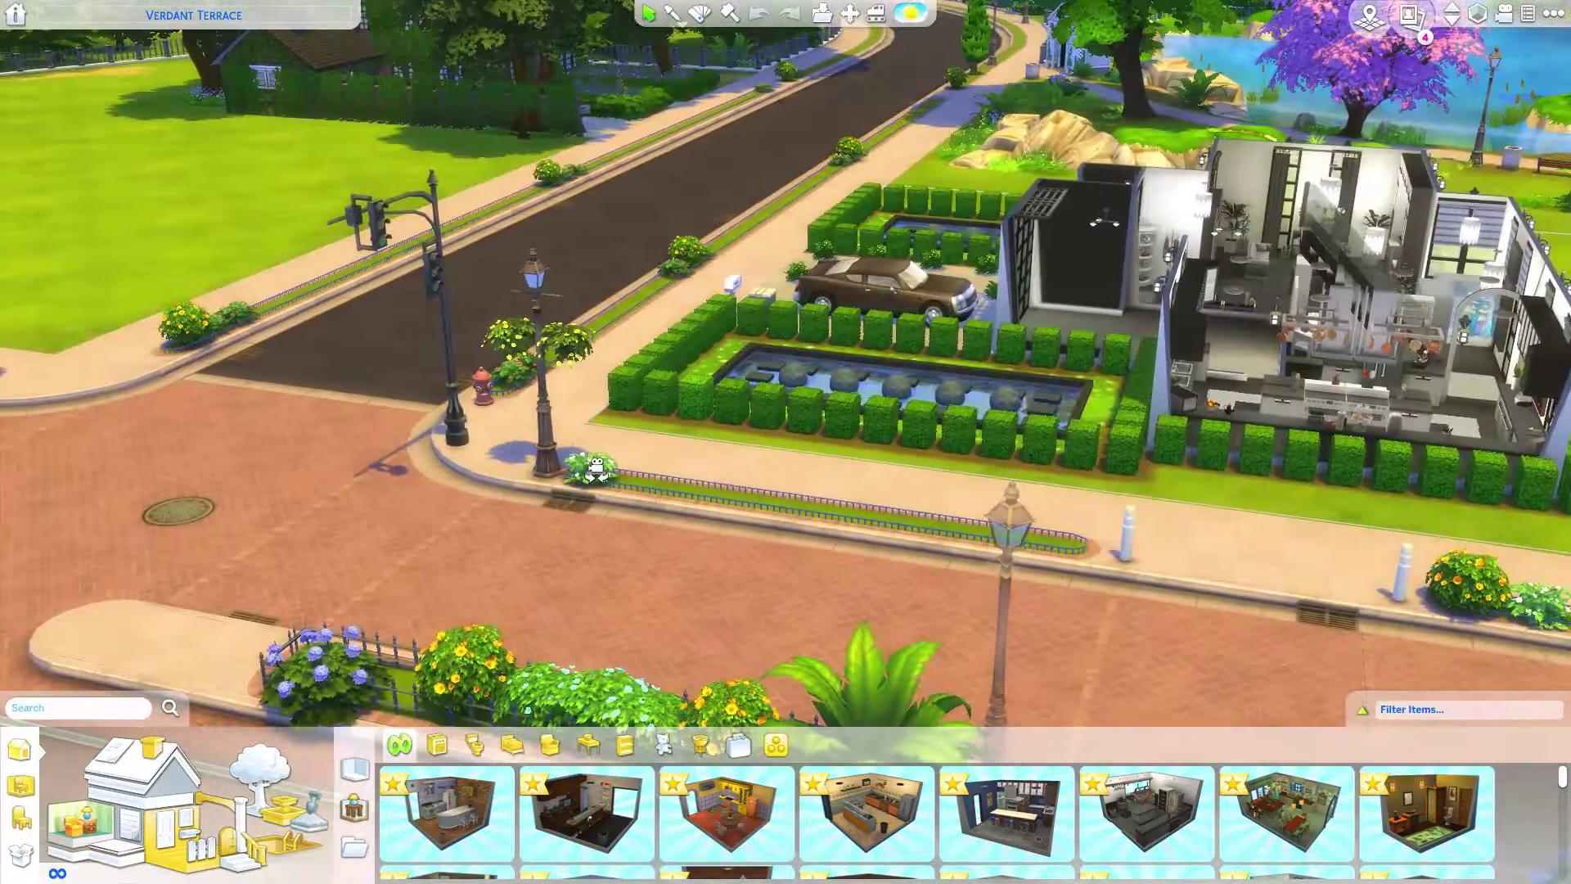
scroll(590, 467, down, 2)
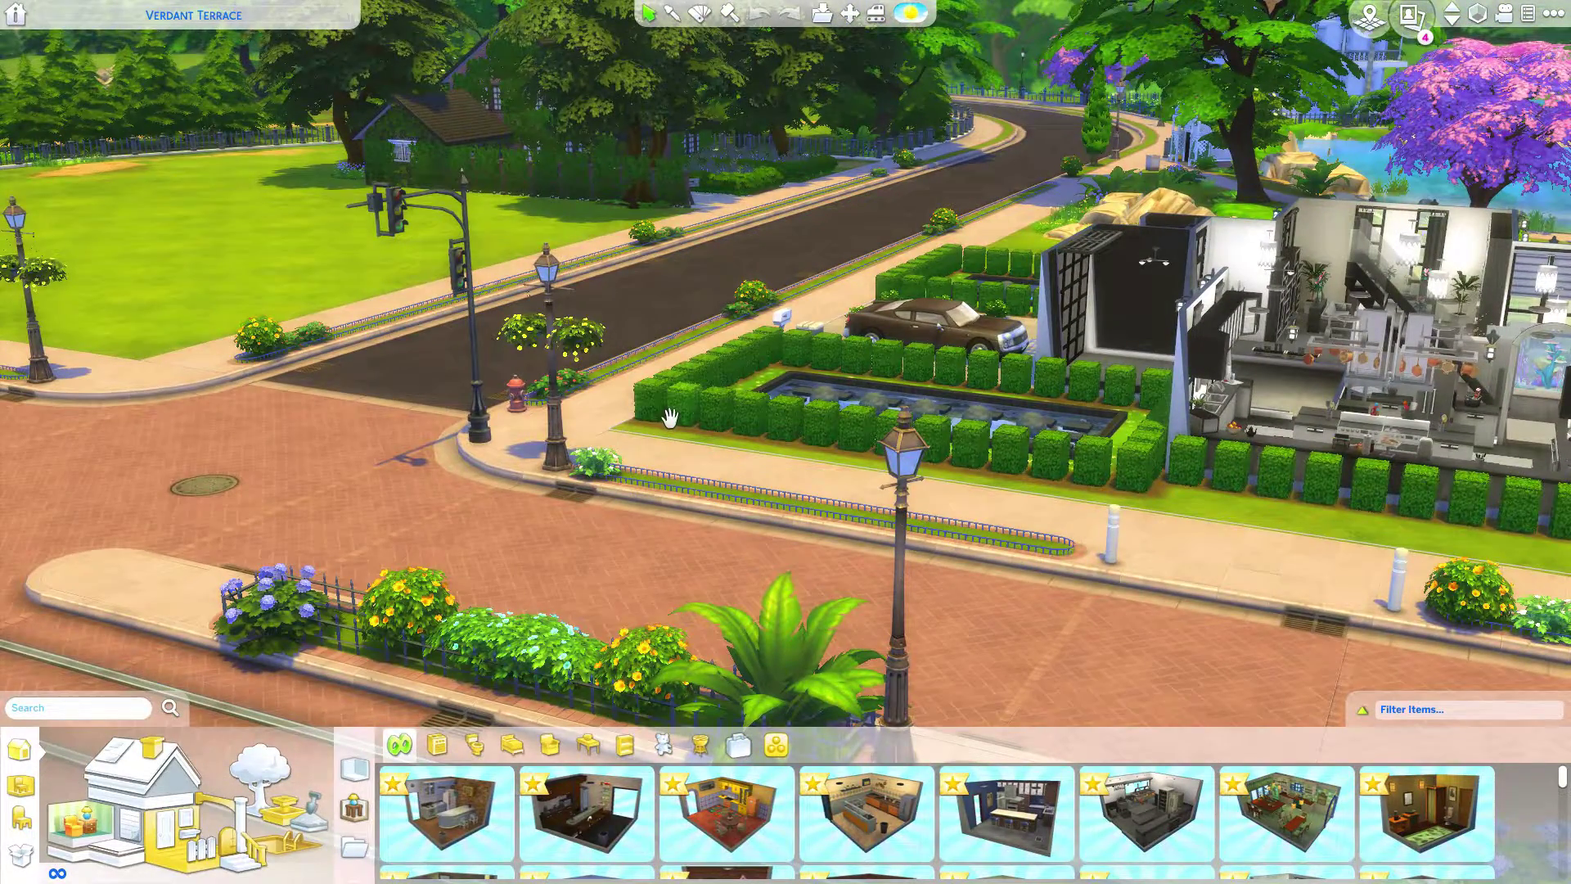
scroll(681, 403, down, 1)
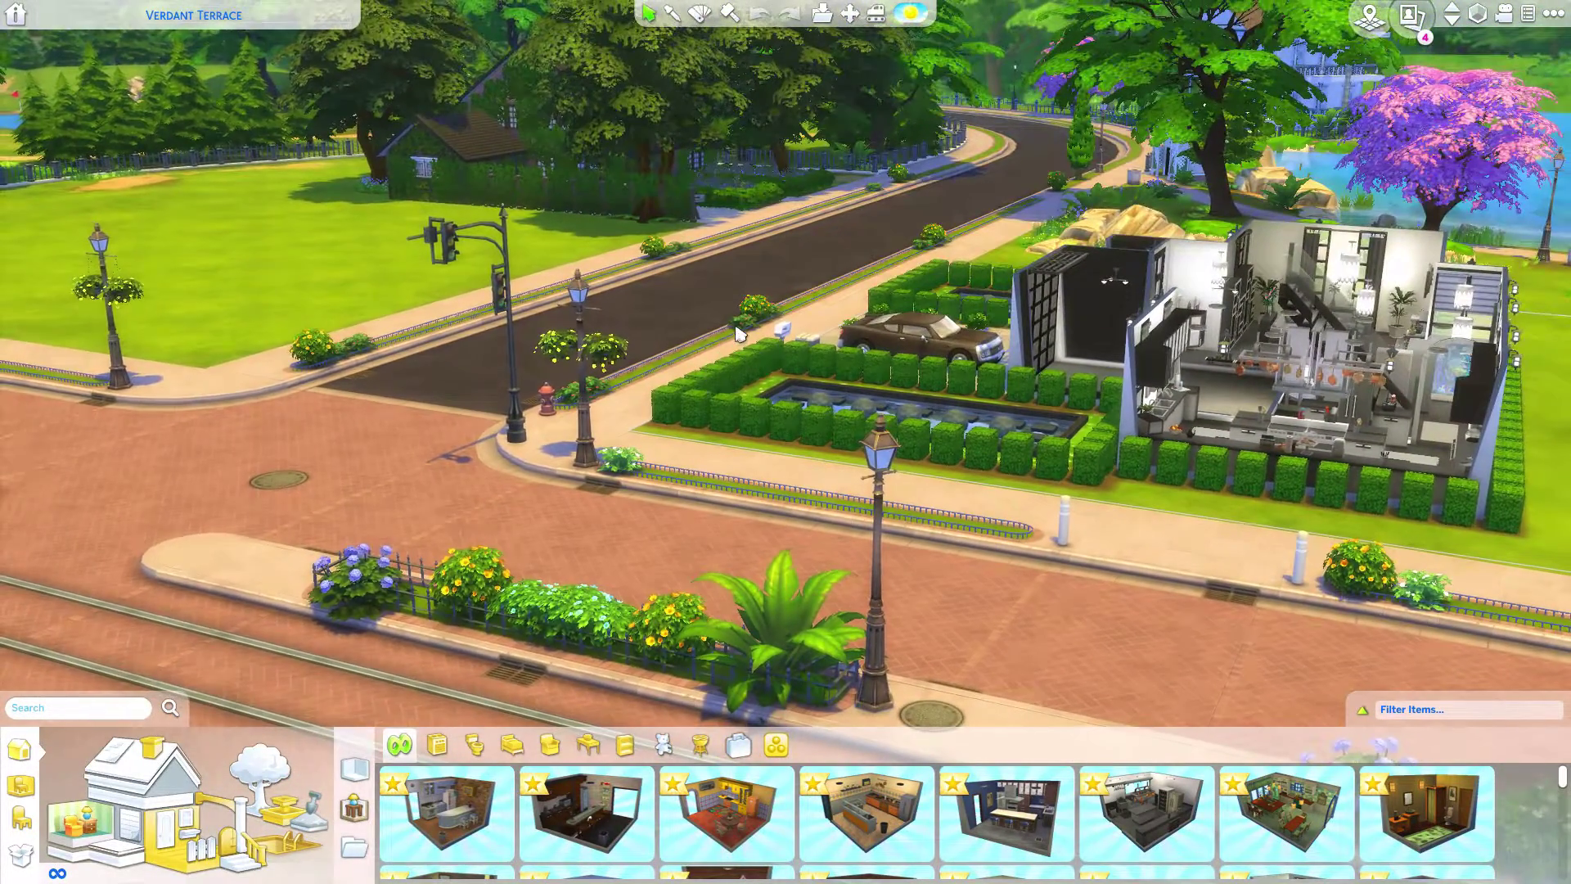
Step: Switch the ReShade preset to ZiistelsBright.ini and back to UrbanSimsLeo.ini to compare the two
key(Home)
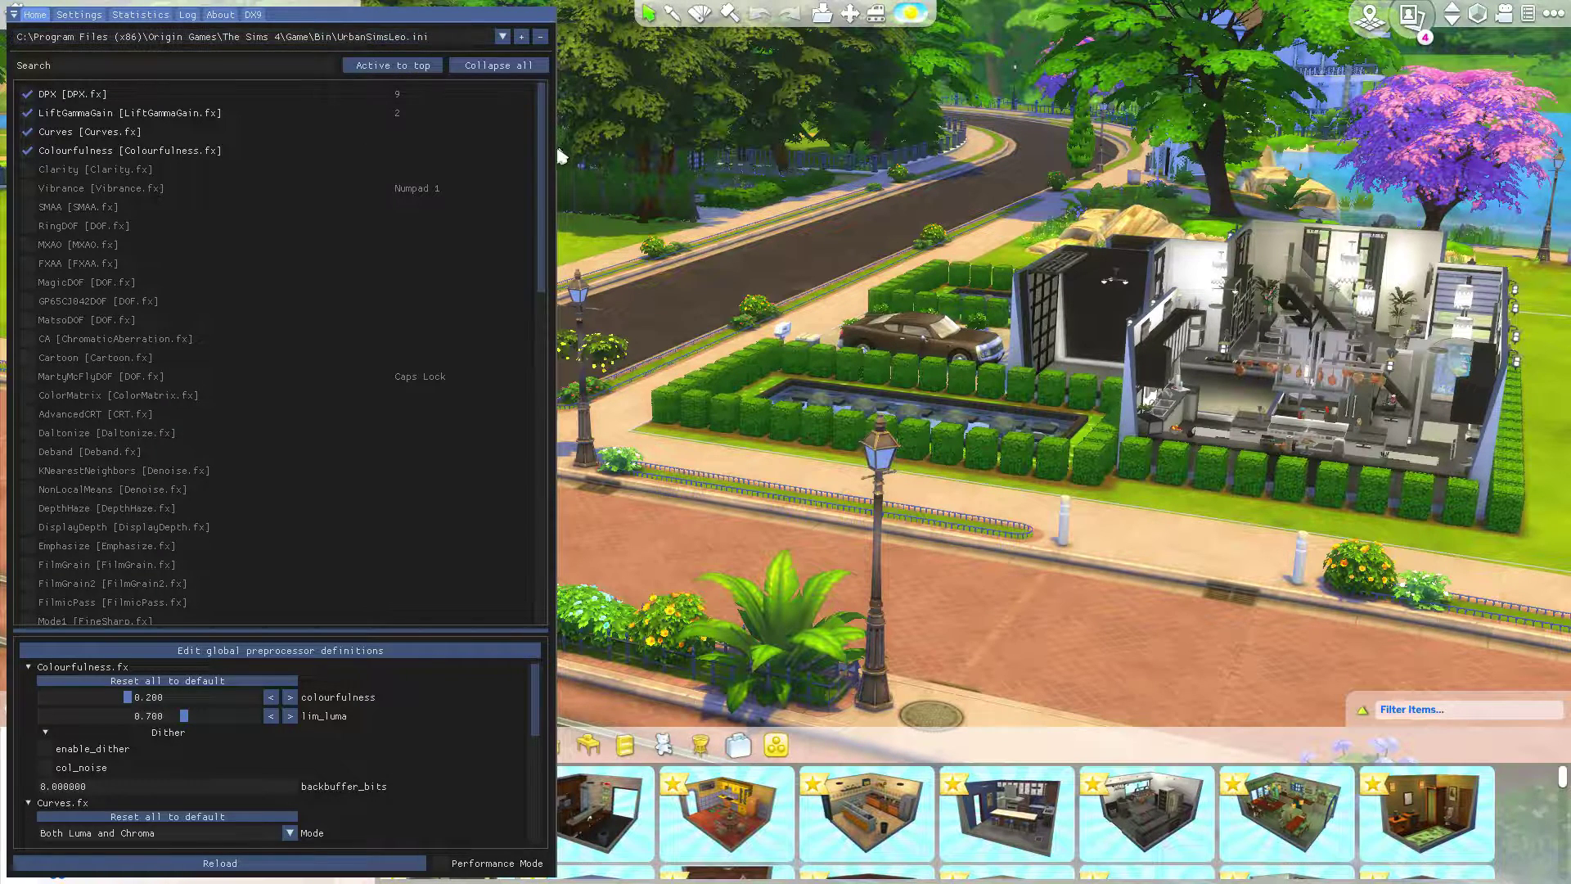
click(405, 37)
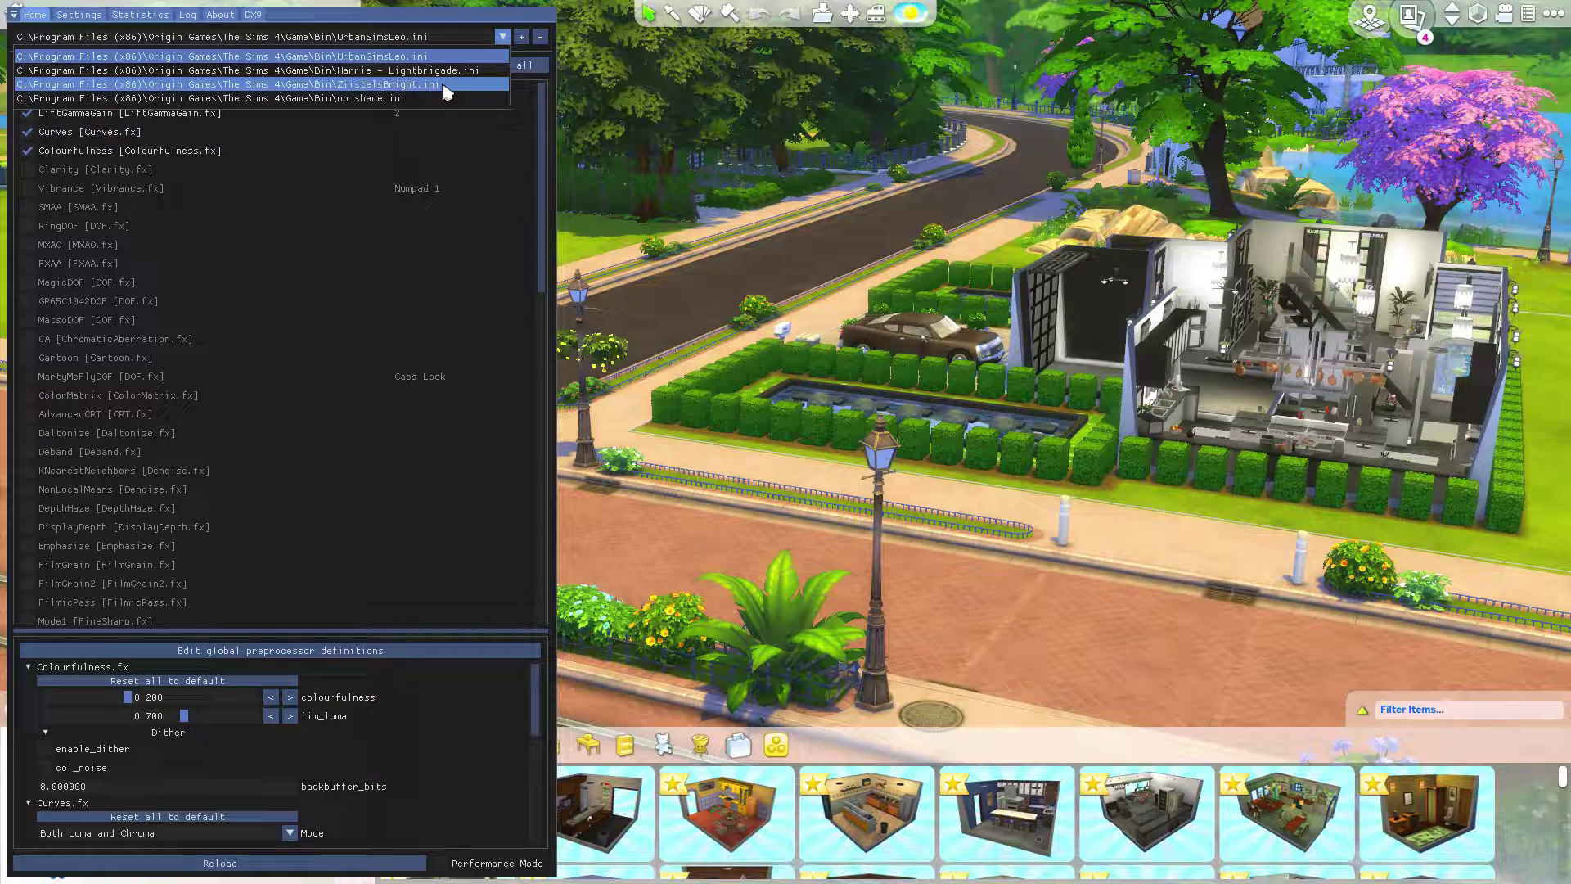
click(443, 85)
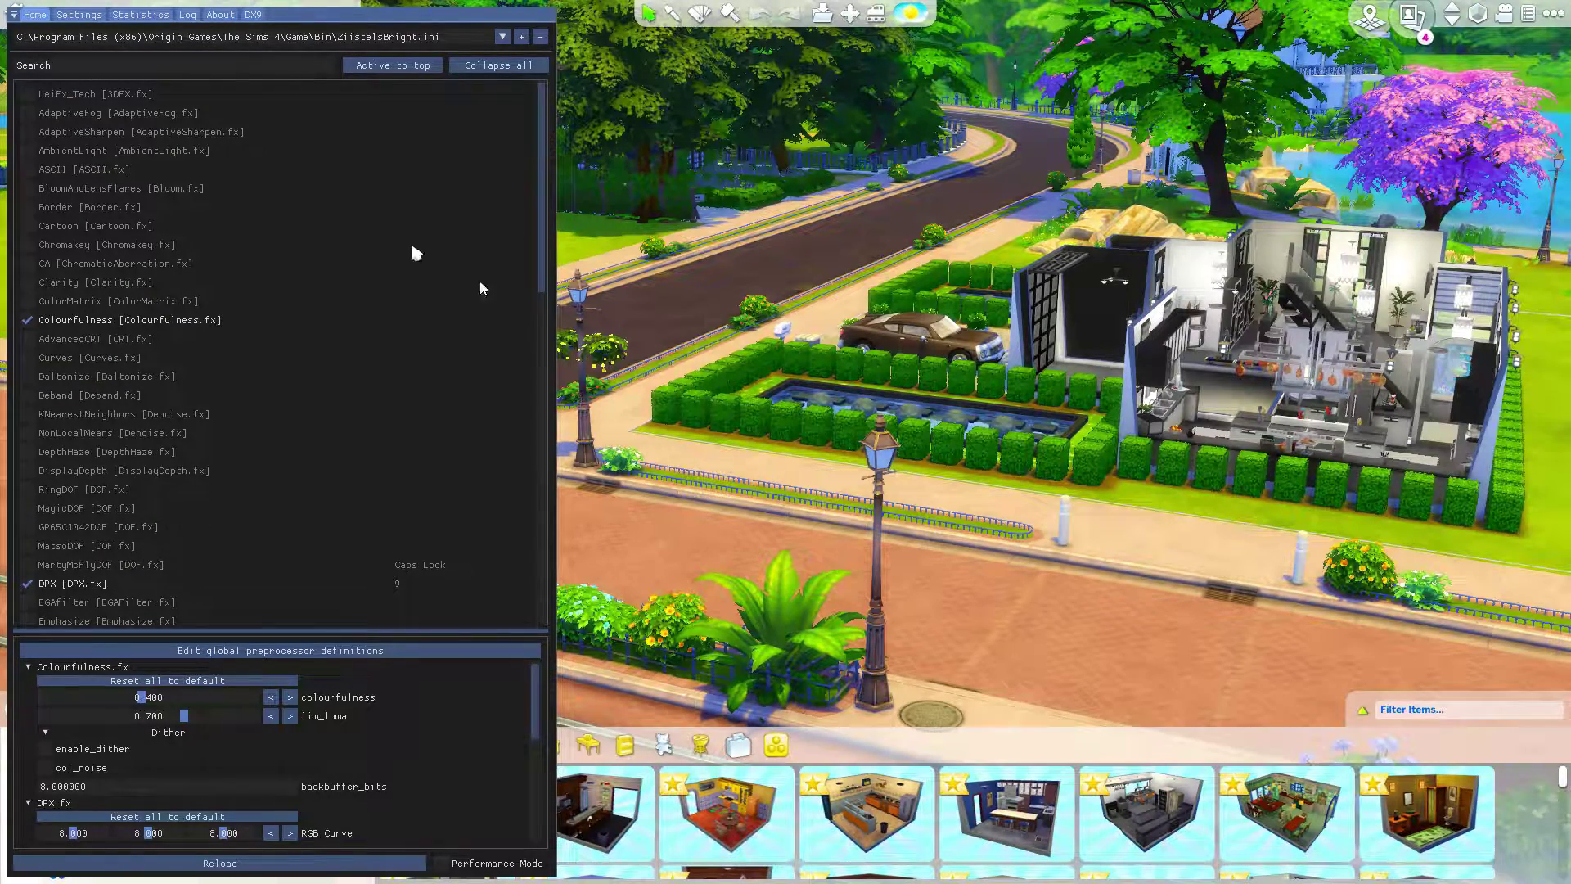
click(316, 39)
click(458, 104)
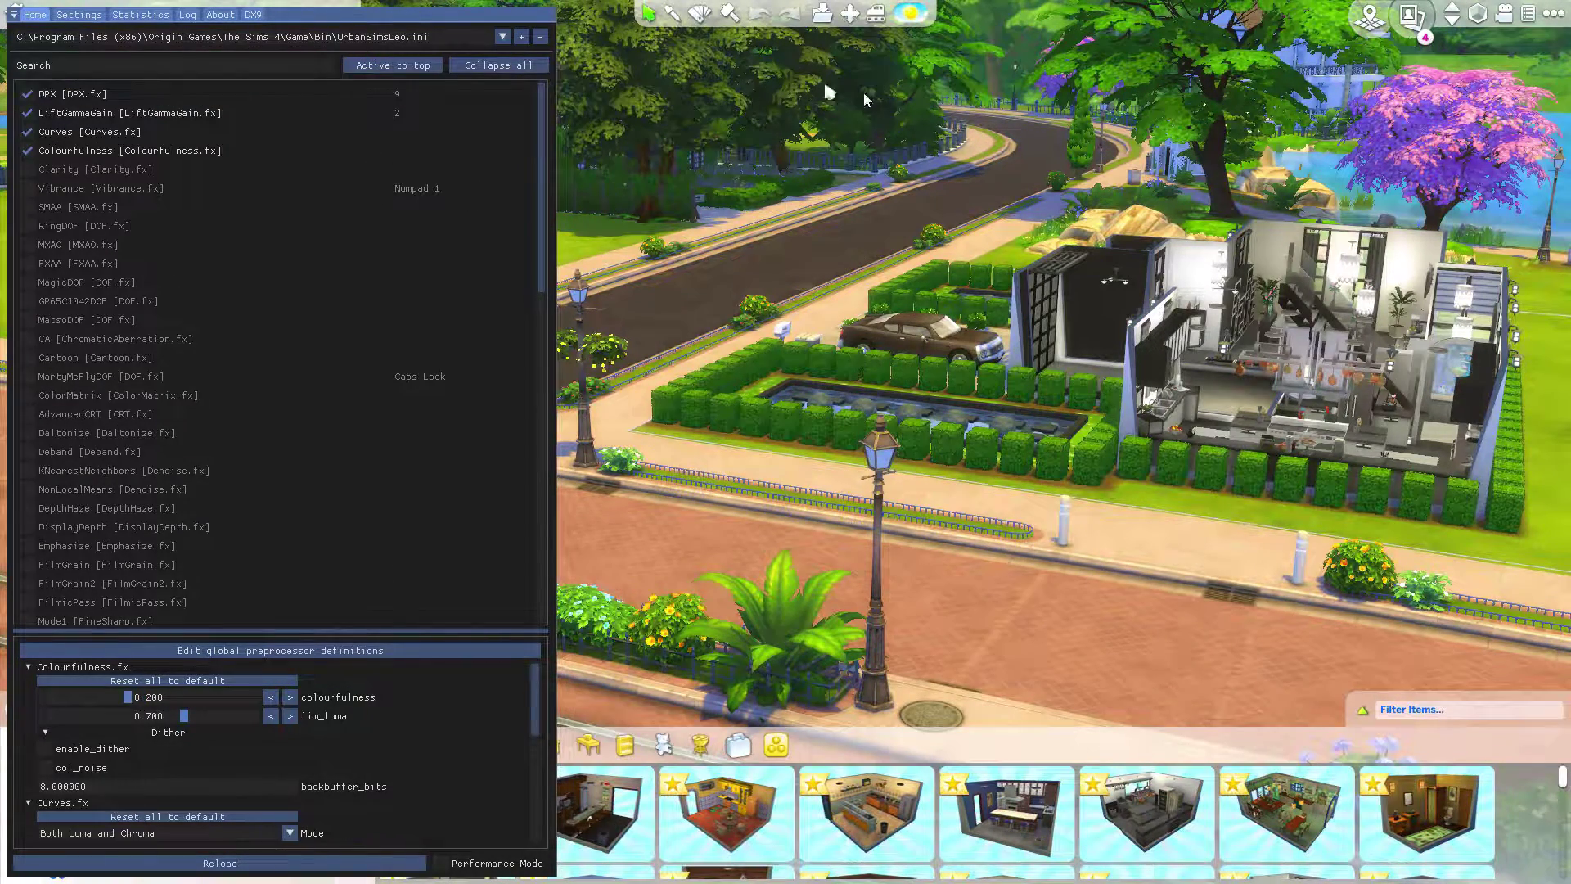
Step: Set ZiistelsBright.ini as the active ReShade preset and close the overlay
click(324, 40)
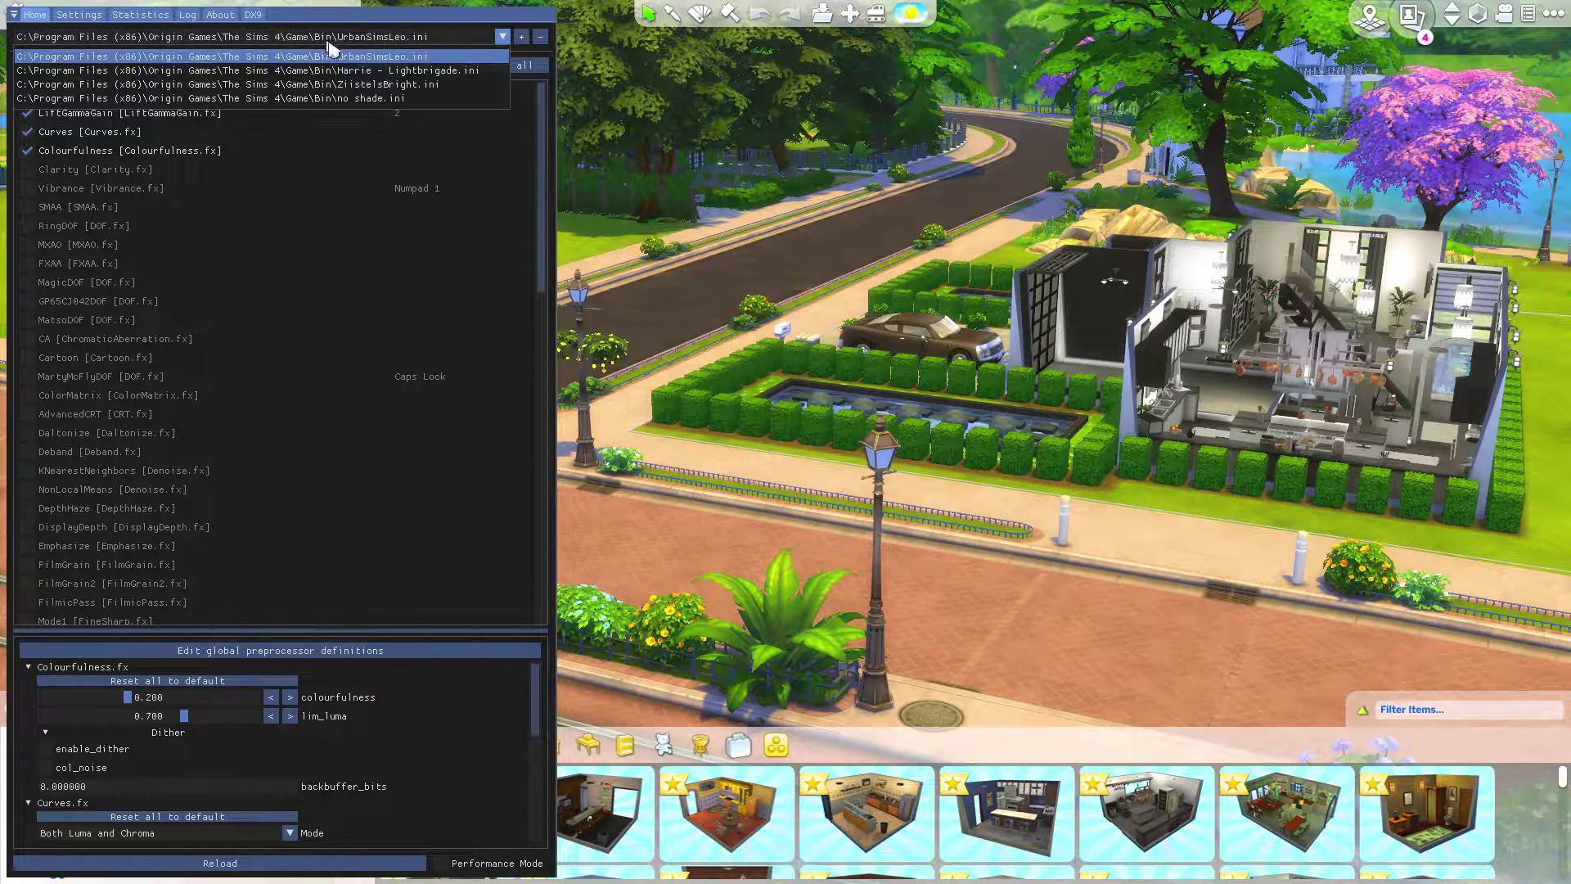
click(401, 88)
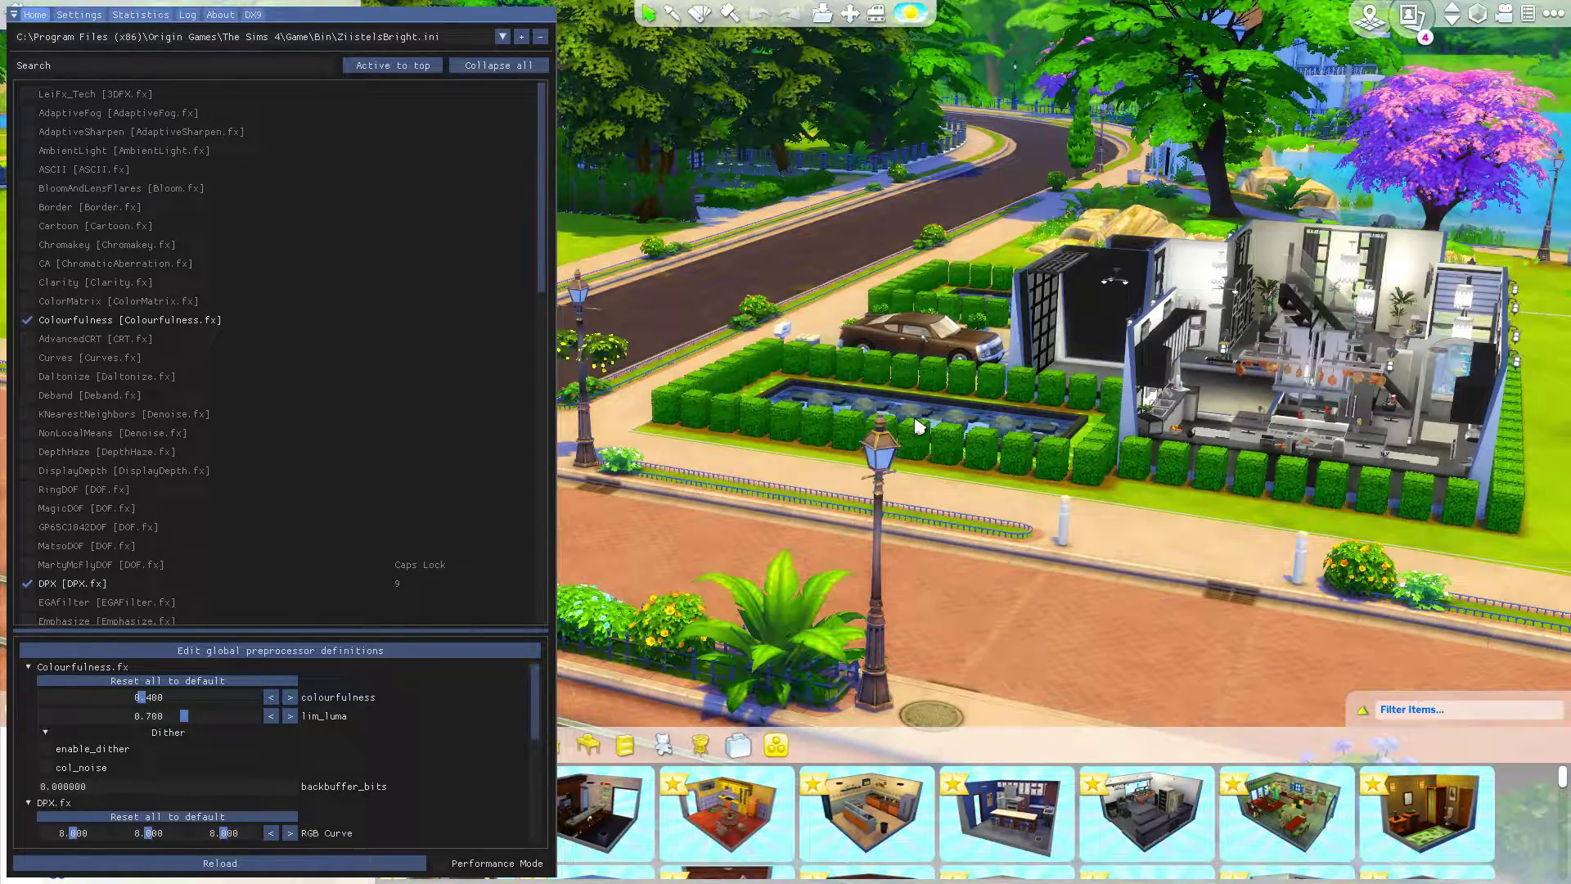
key(Home)
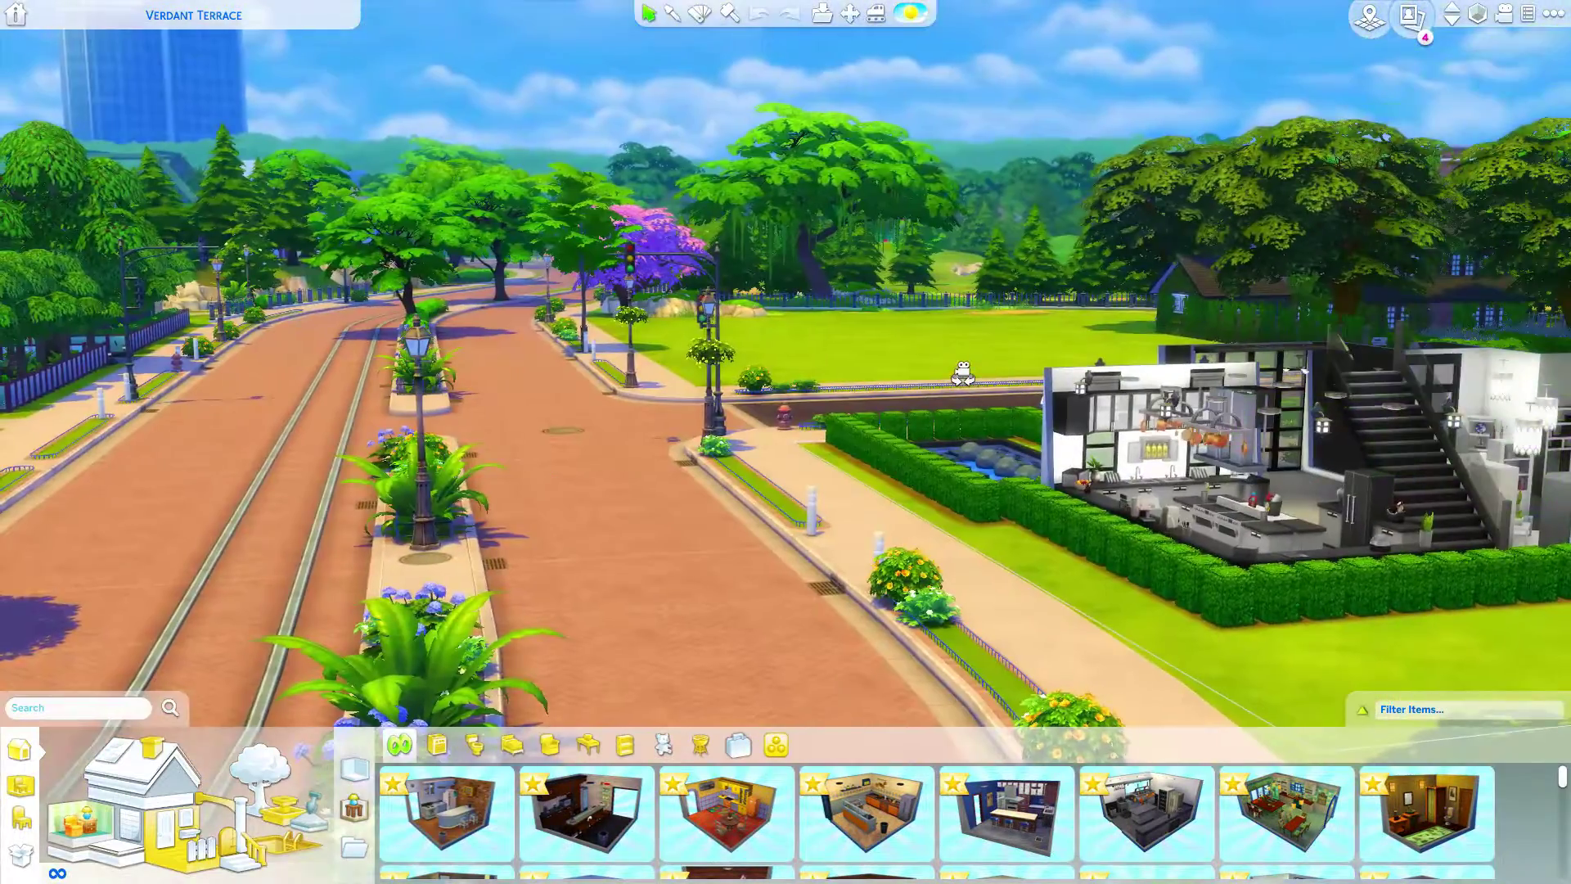
Step: Examine how the street, garden ponds, kitchen and living room look with the ZiistelsBright preset from several angles
key(e)
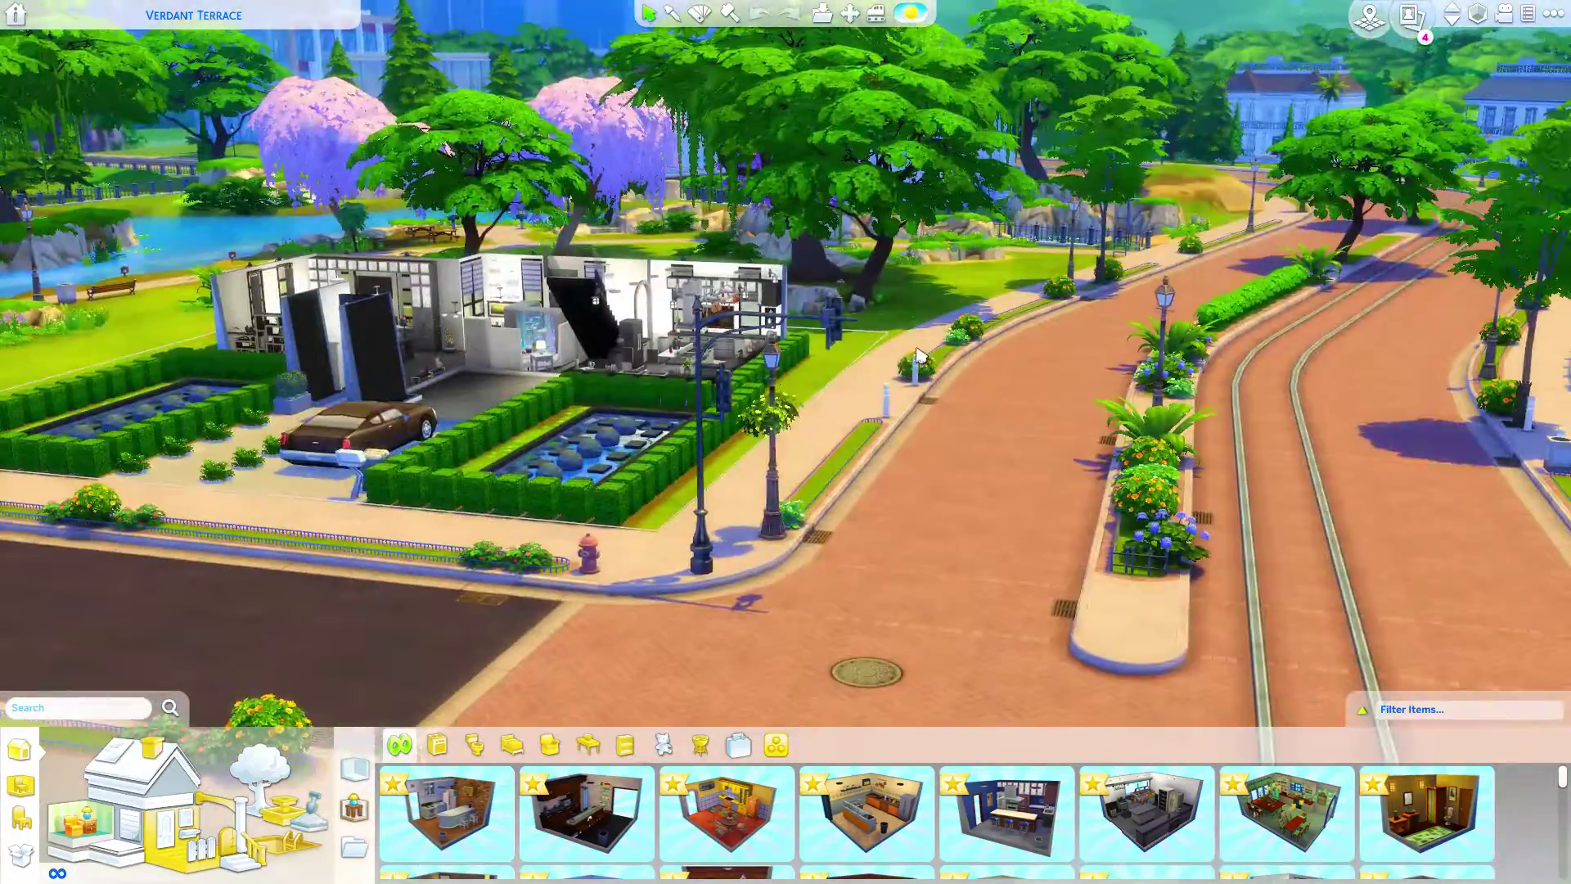
key(e)
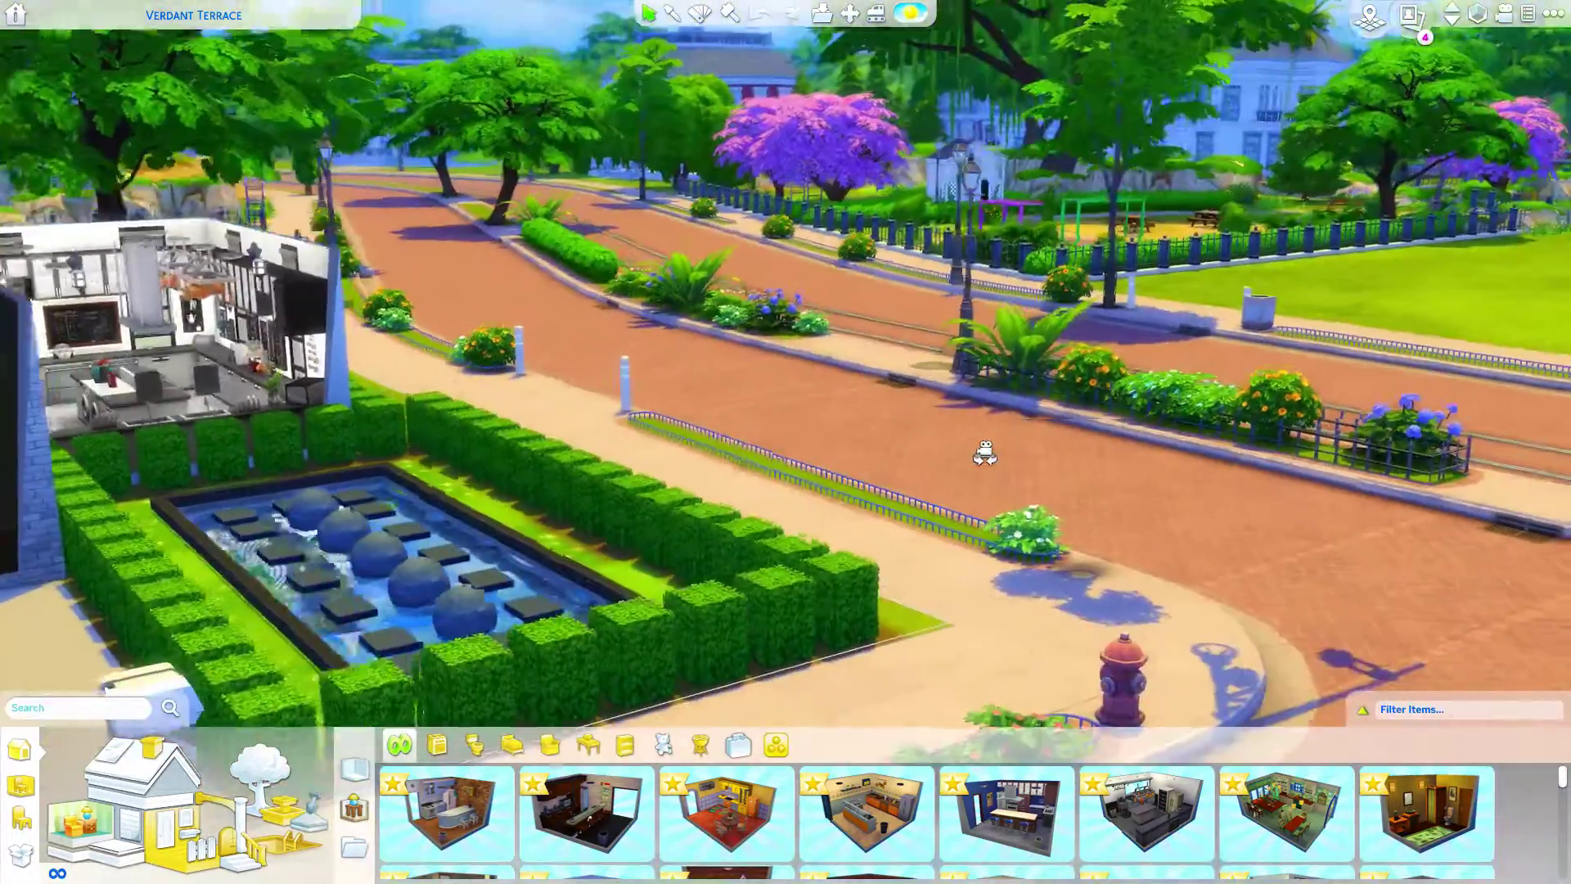
scroll(1007, 446, up, 3)
key(e)
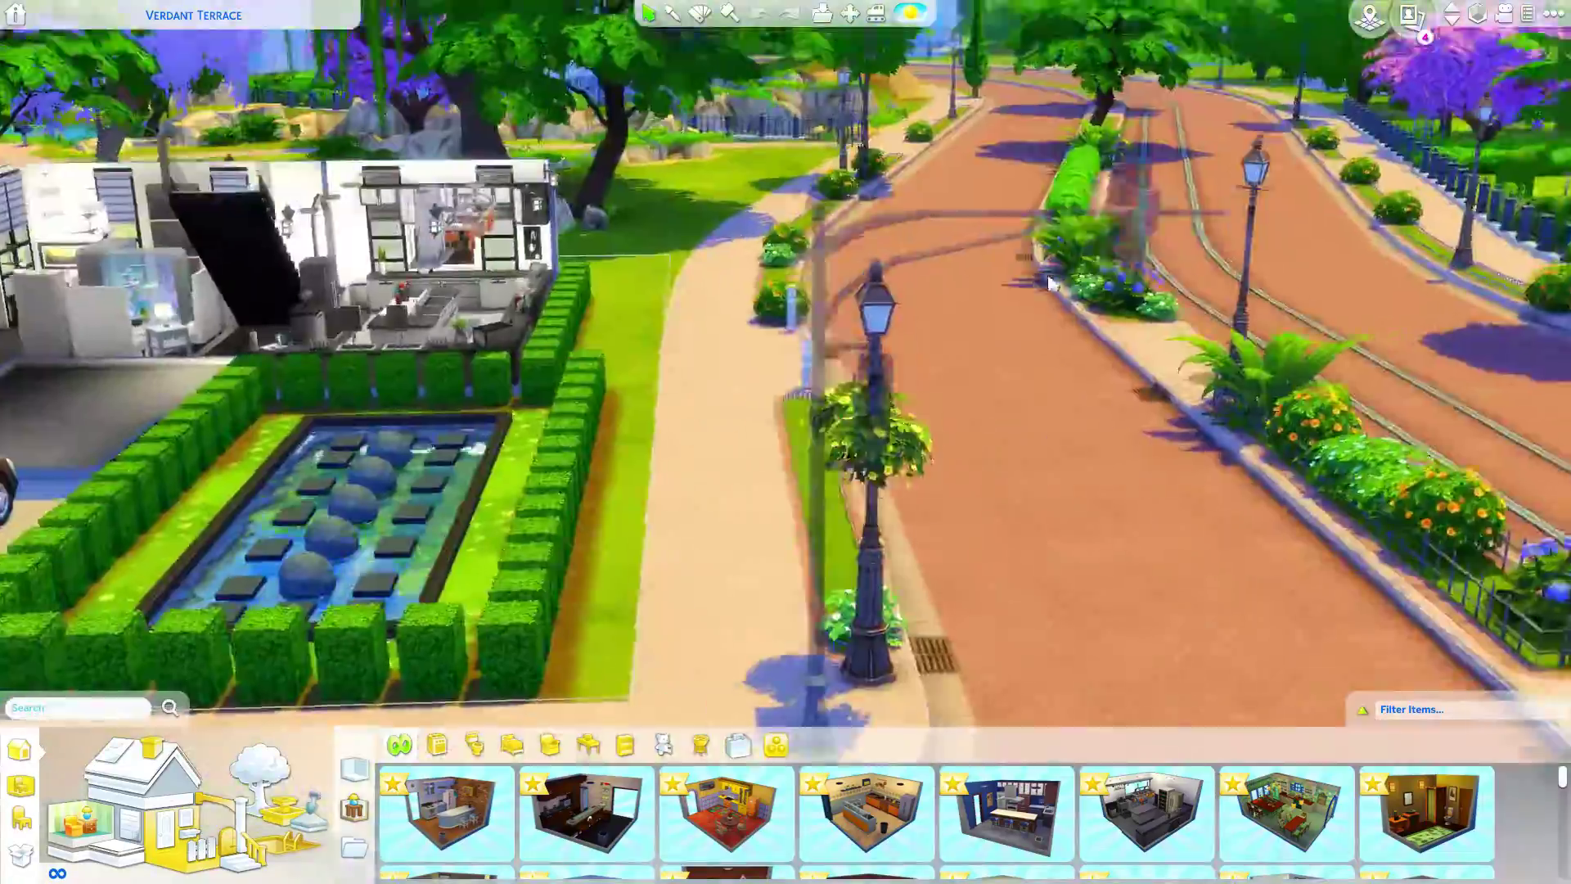
scroll(1038, 448, down, 3)
key(e)
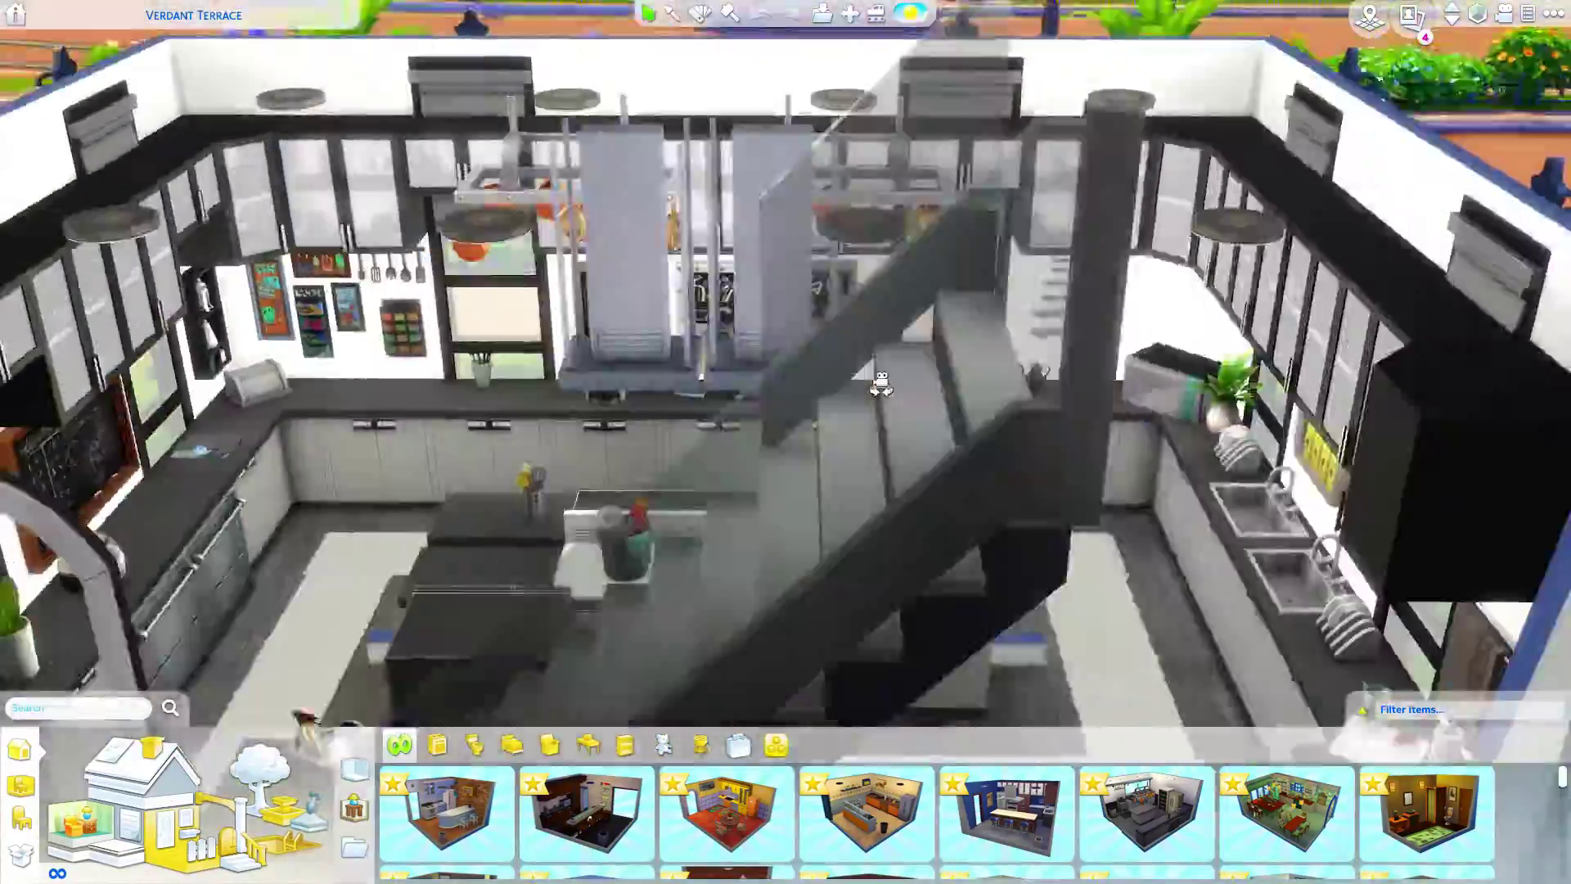
key(e)
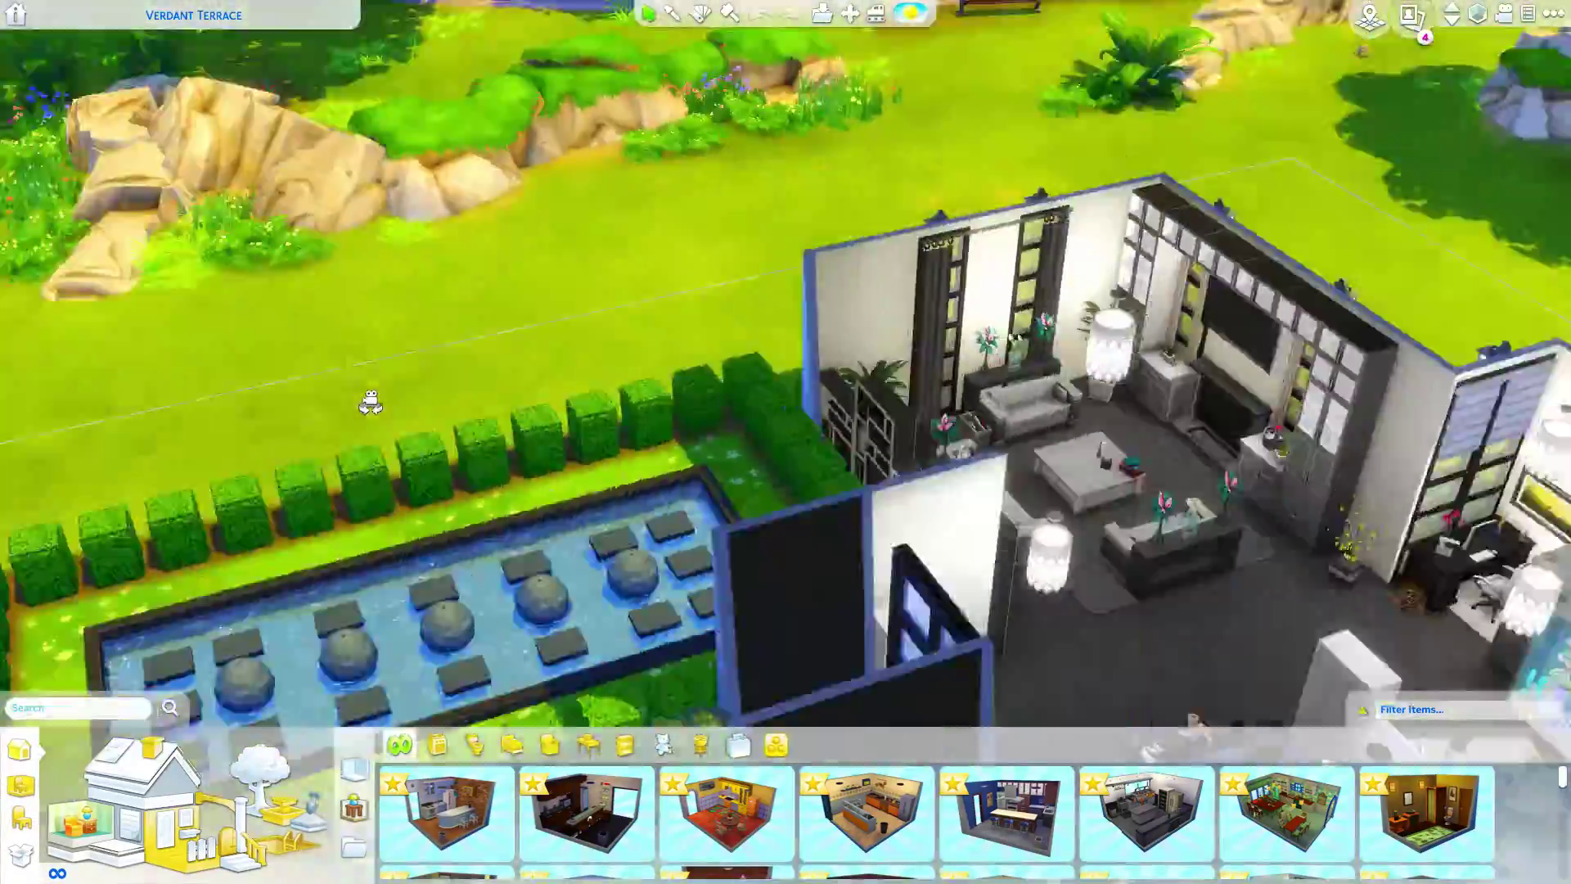
scroll(370, 402, up, 3)
scroll(370, 402, down, 5)
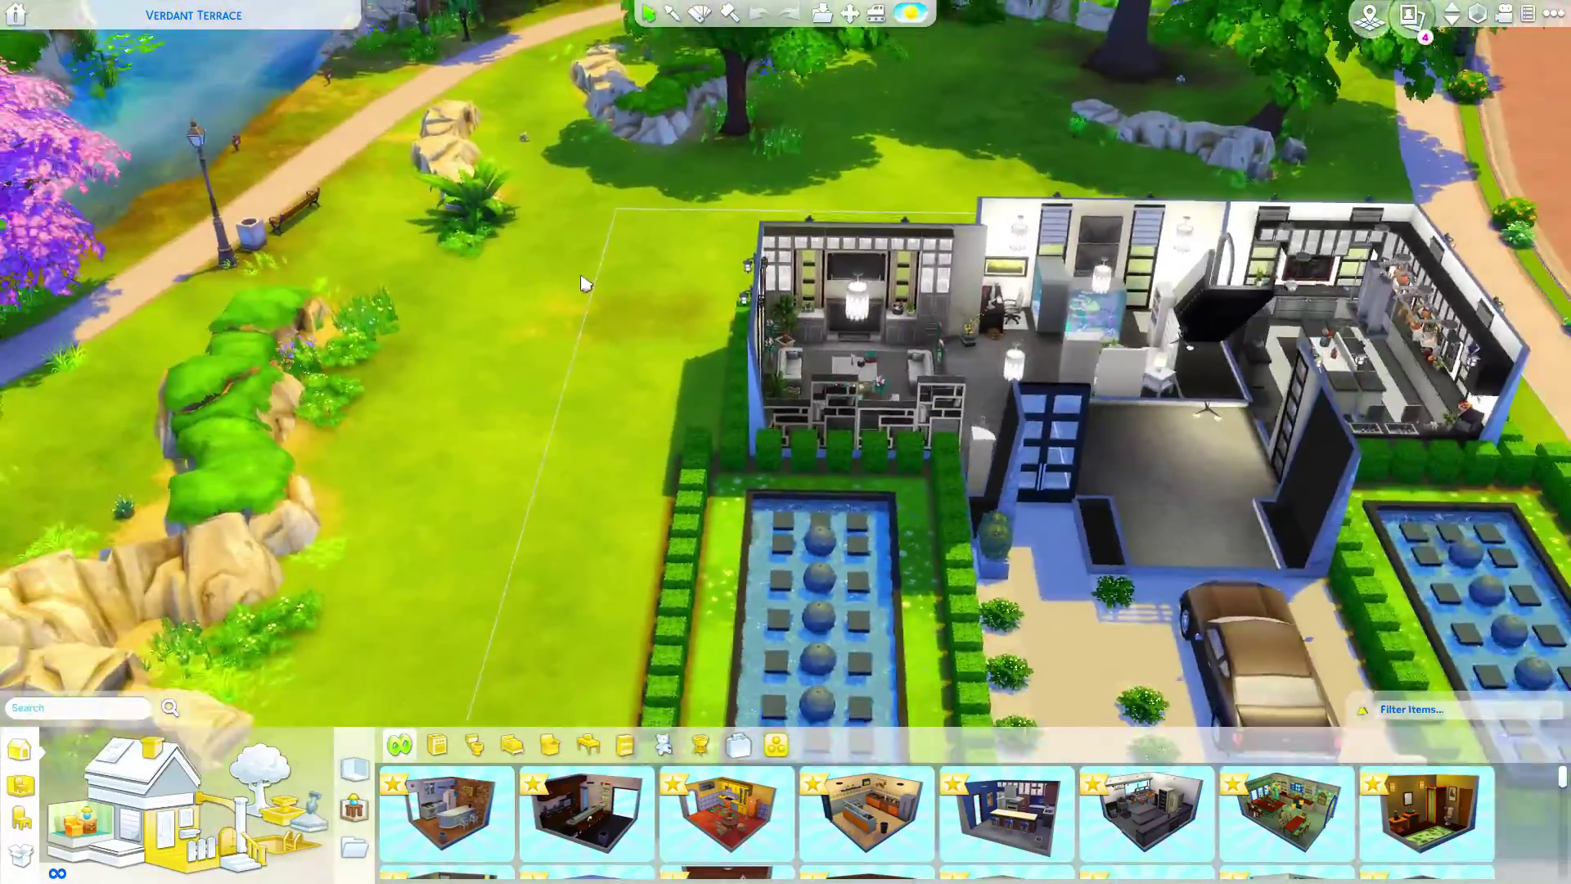
key(e)
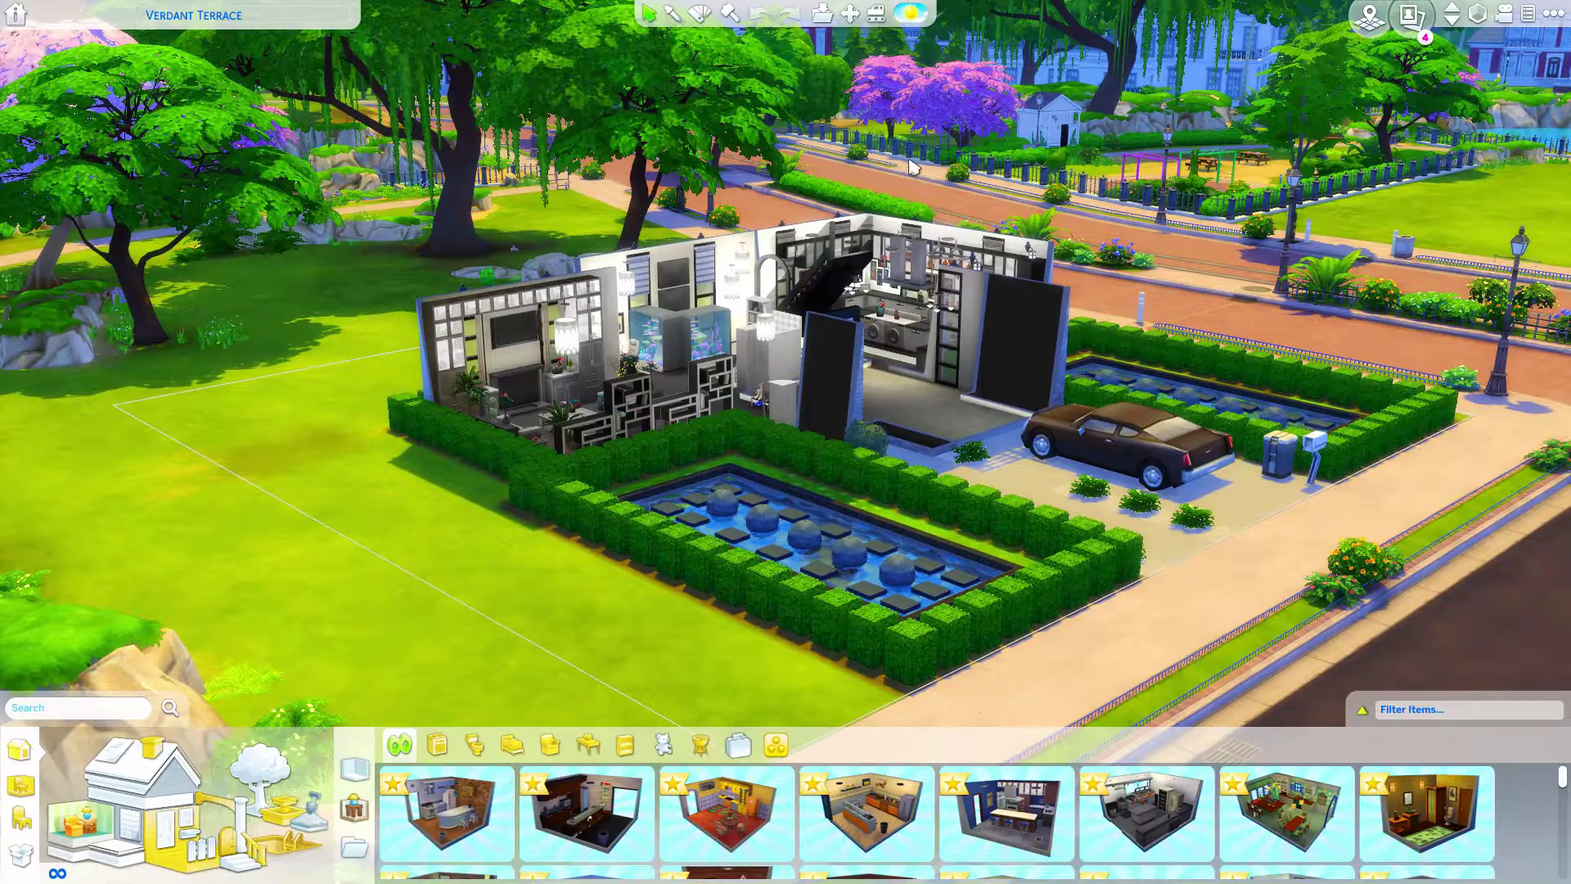
key(e)
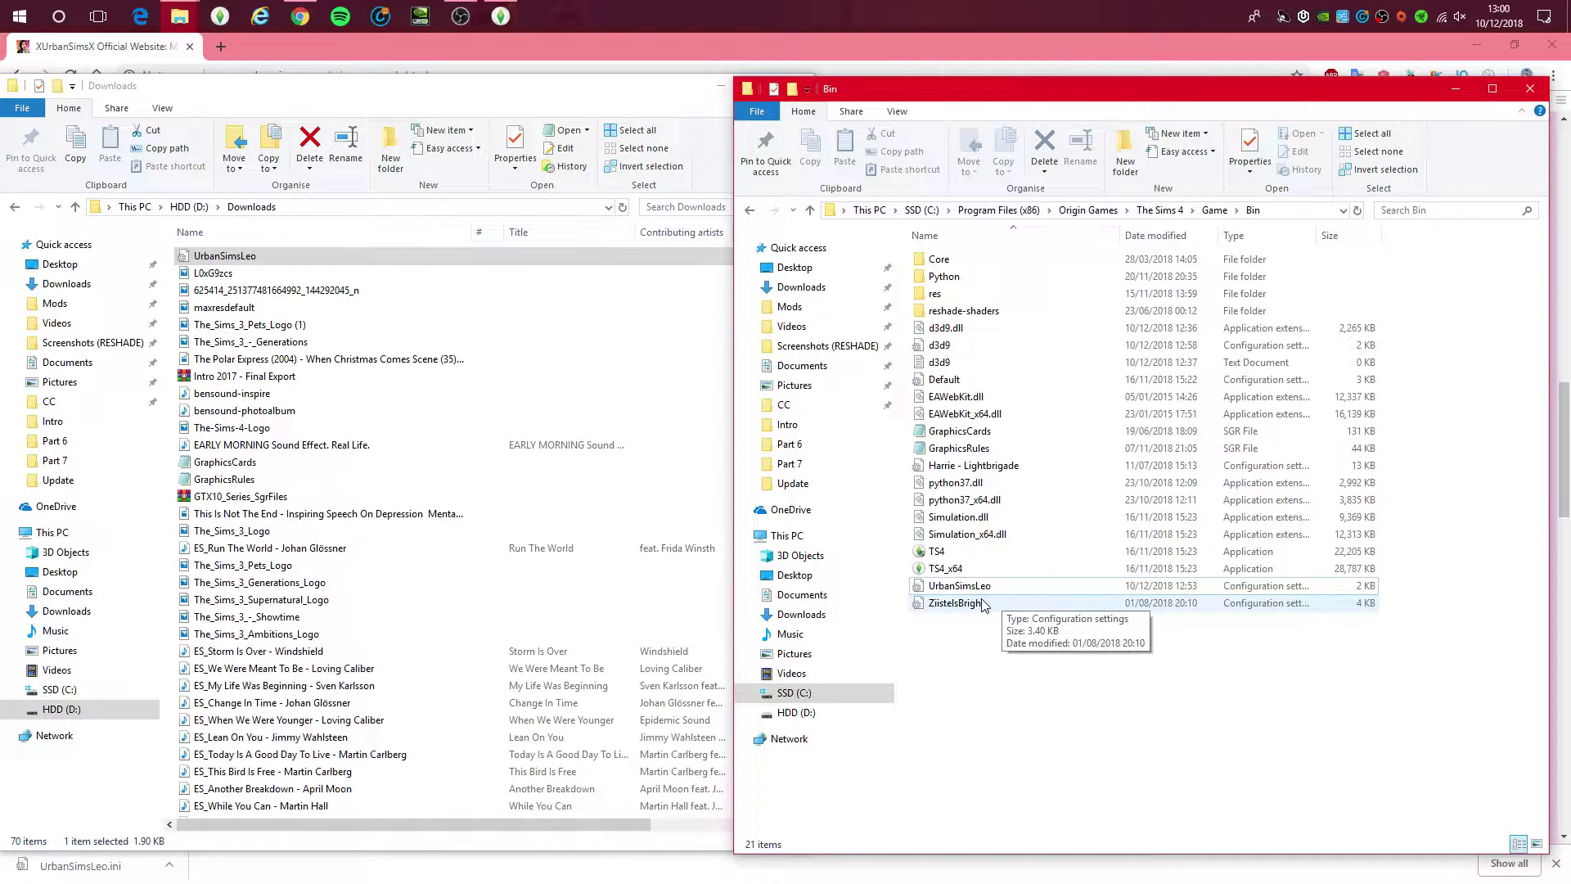
Step: In File Explorer, delete the Harrie - Lightbrigade preset file from the game's Bin folder
click(997, 468)
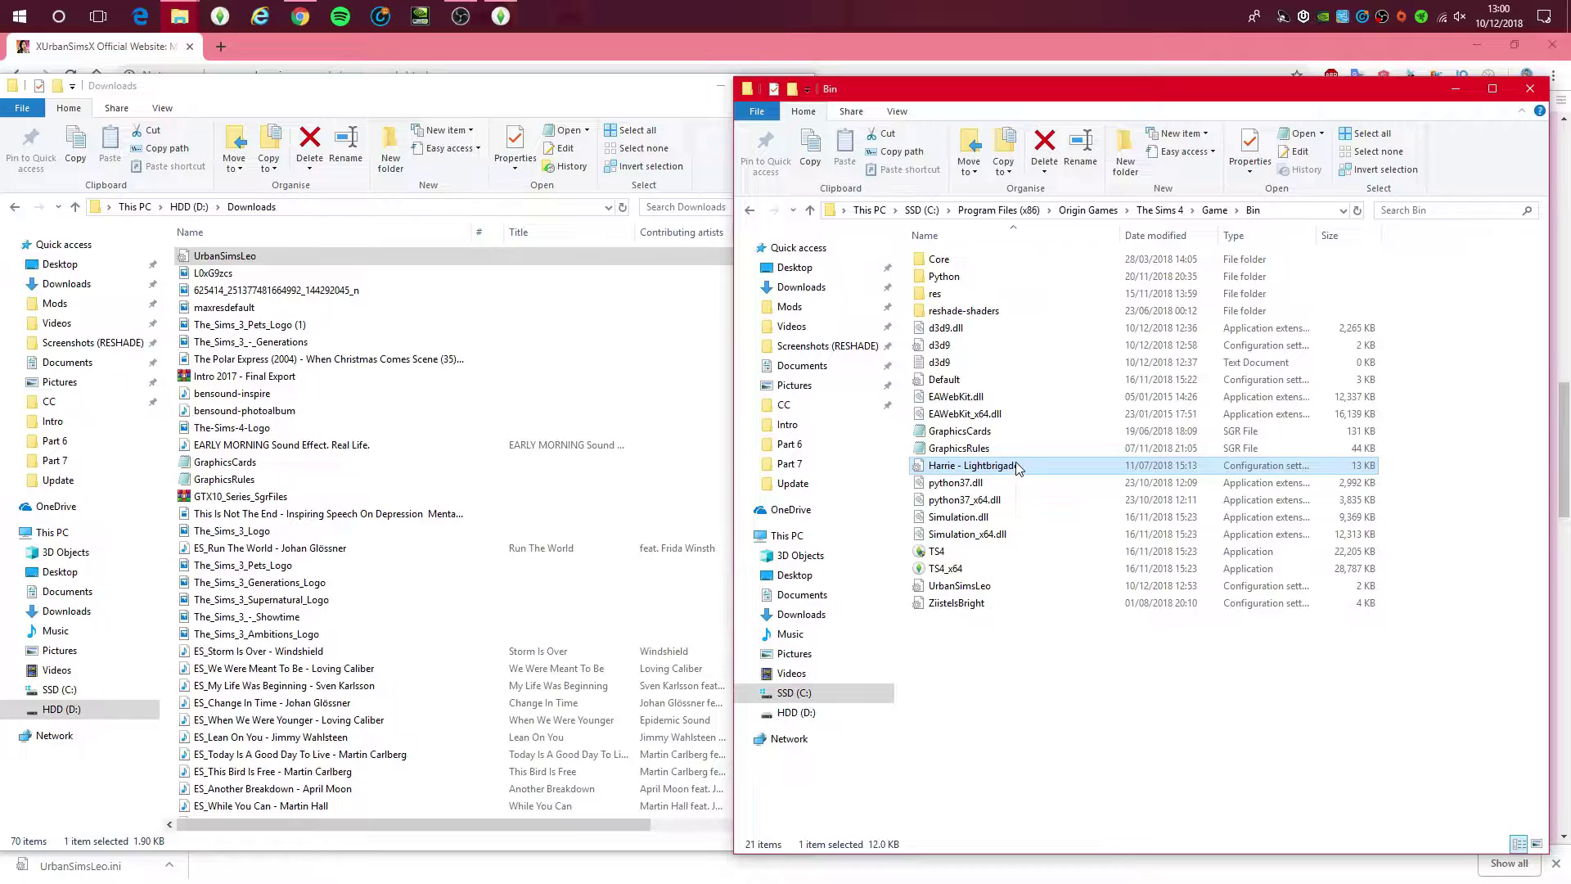
key(Delete)
click(848, 532)
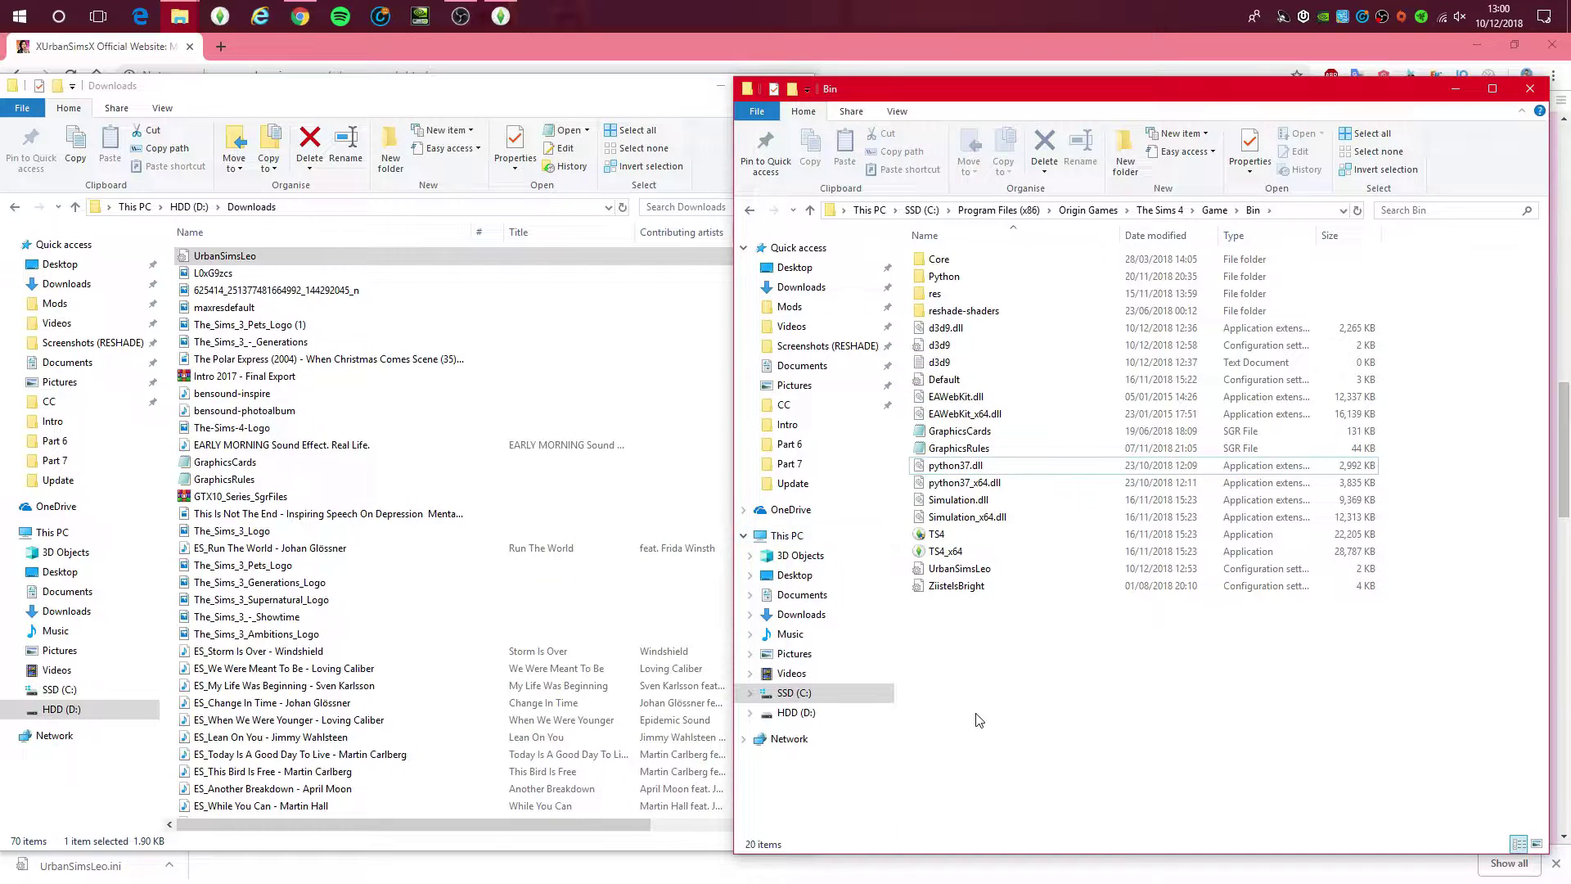